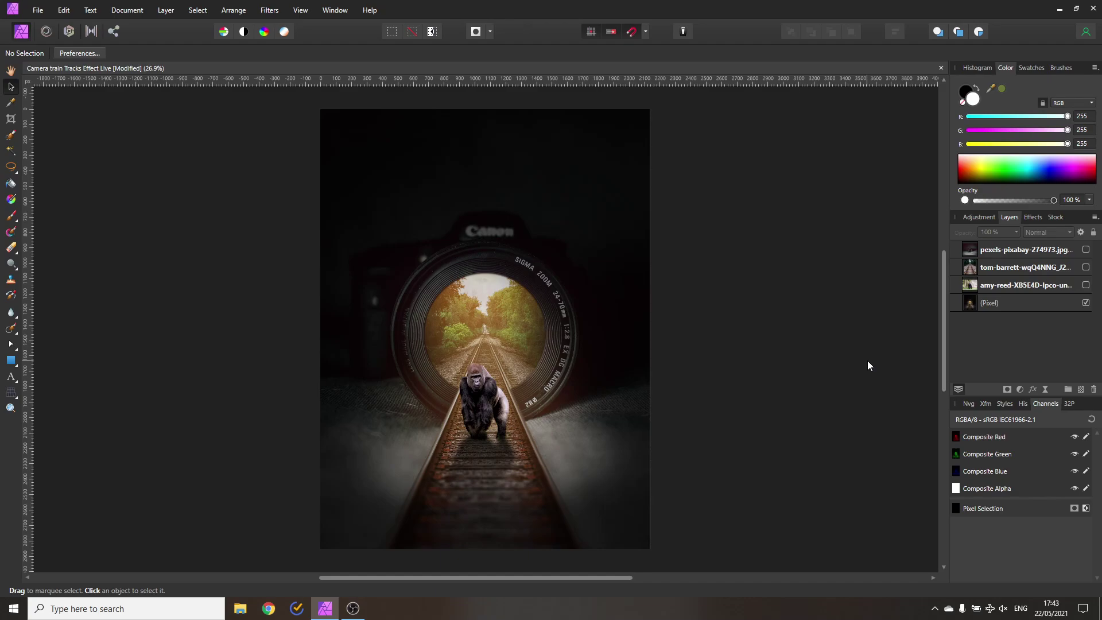
Show the camera and train tracks layers and move the tracks layer above the camera layer
click(1086, 250)
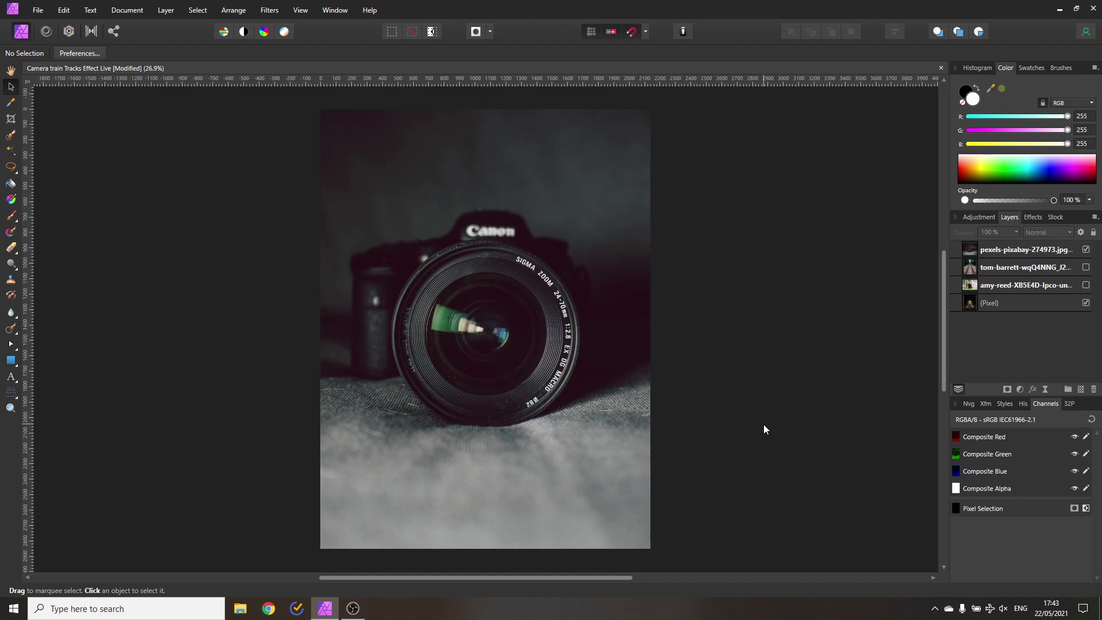
click(1086, 268)
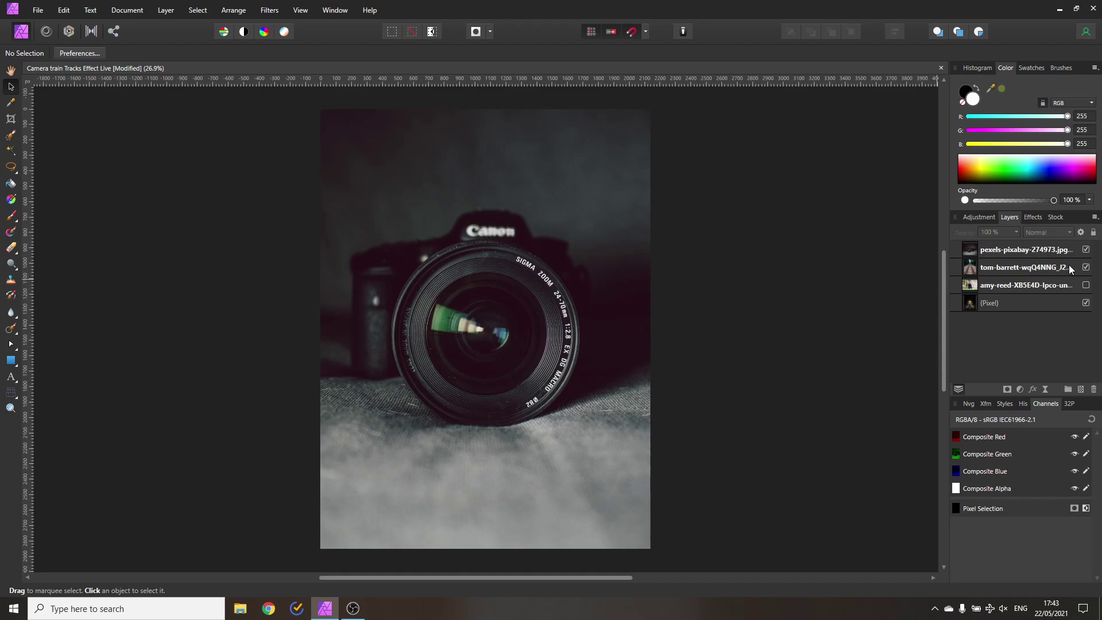
click(972, 264)
drag(971, 260, 970, 246)
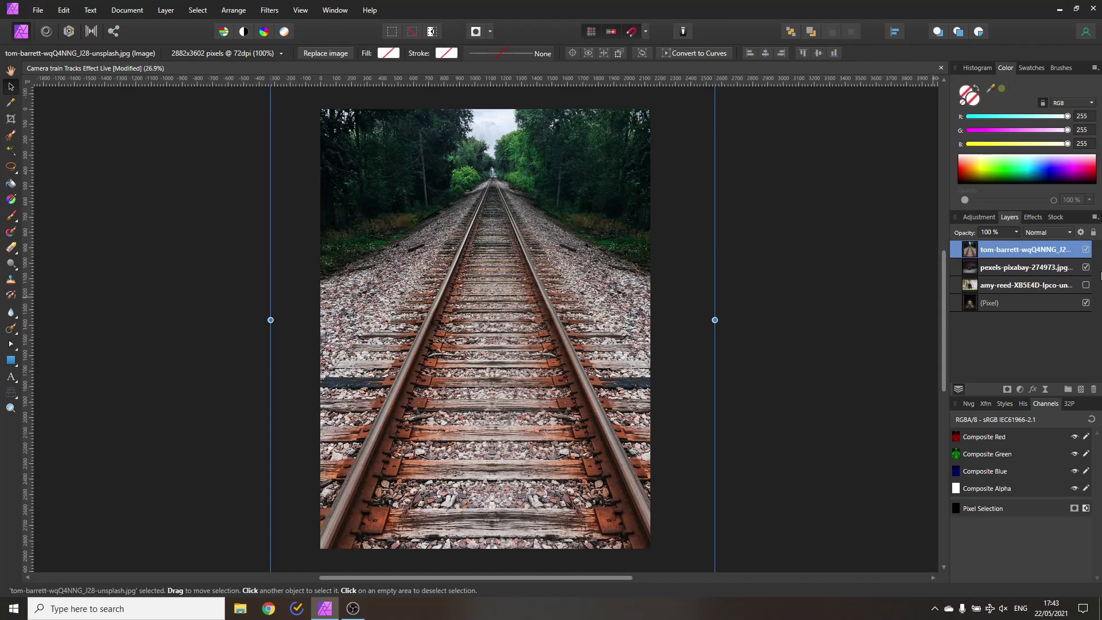
click(1086, 251)
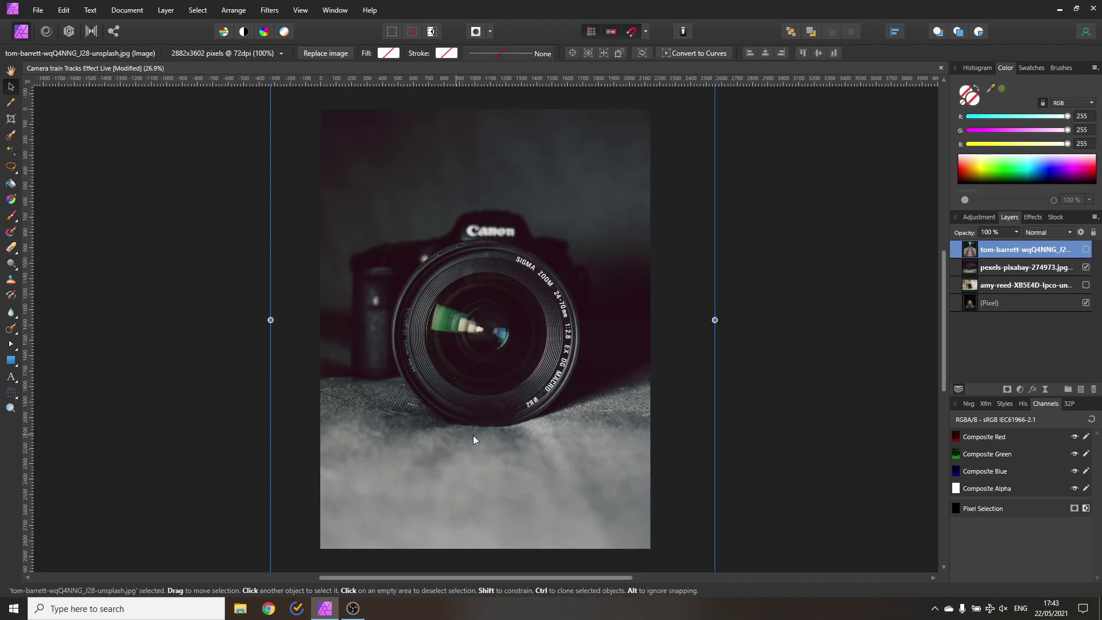
click(1086, 249)
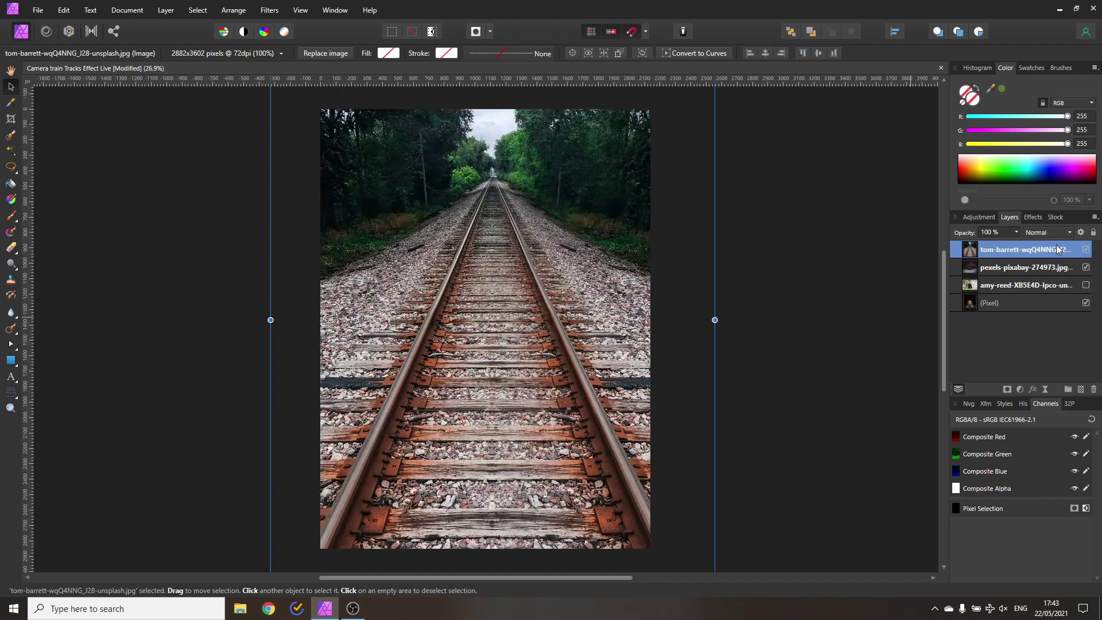
Set the train tracks layer's opacity to 50% and move the photo down until the vanishing point sits inside the lens
click(1016, 232)
drag(1017, 245, 976, 244)
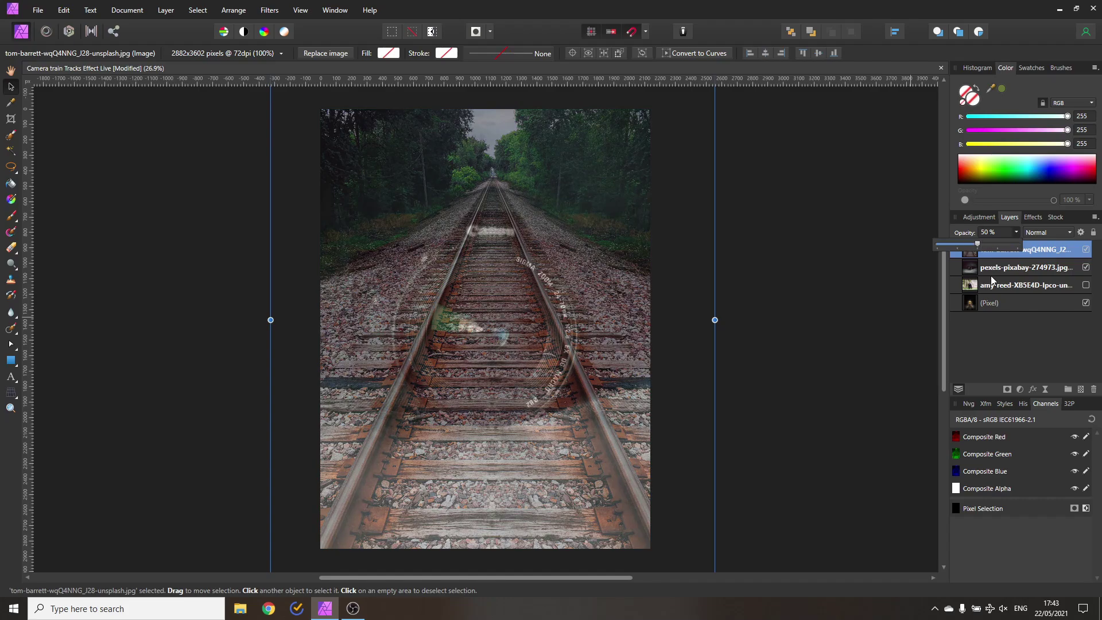
drag(481, 202, 482, 356)
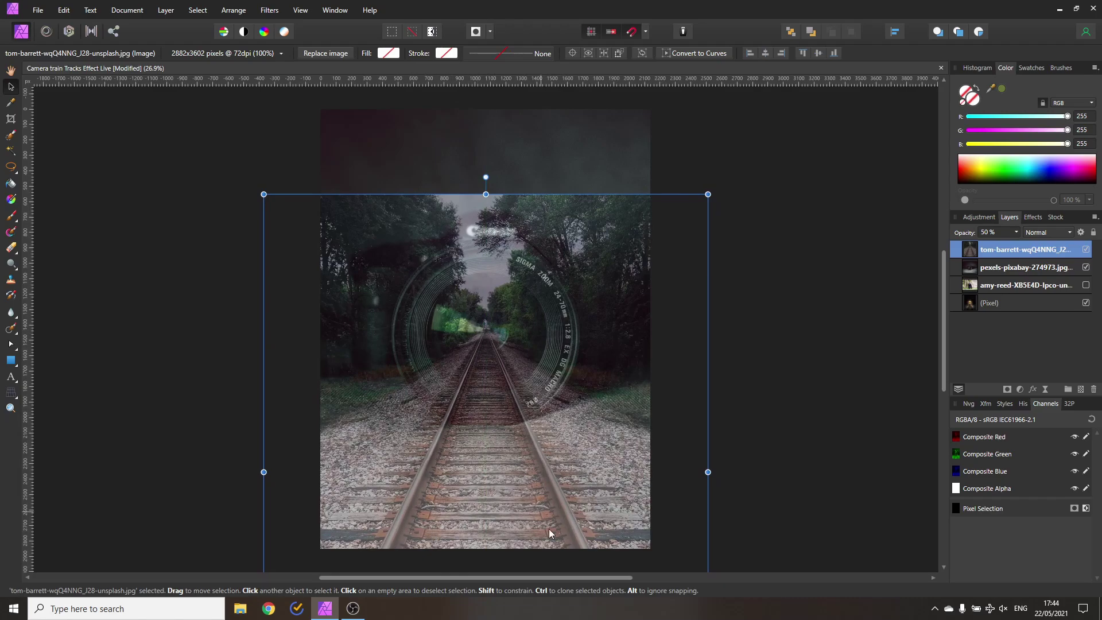
Restore the train tracks layer's opacity to 100% and hide the layer
click(1016, 233)
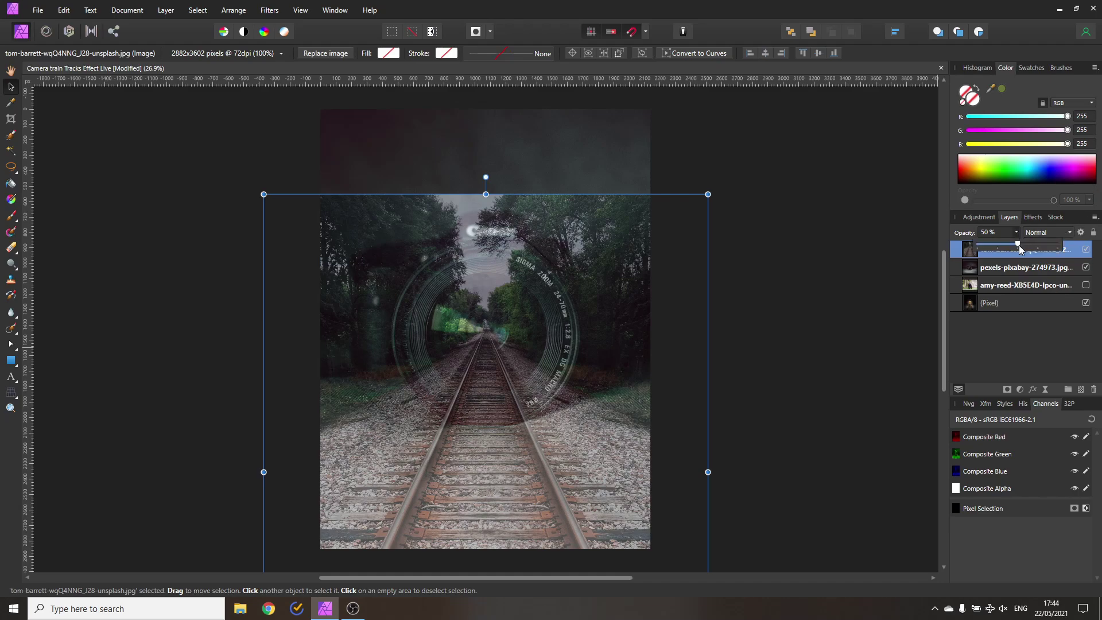
drag(1018, 248, 1068, 249)
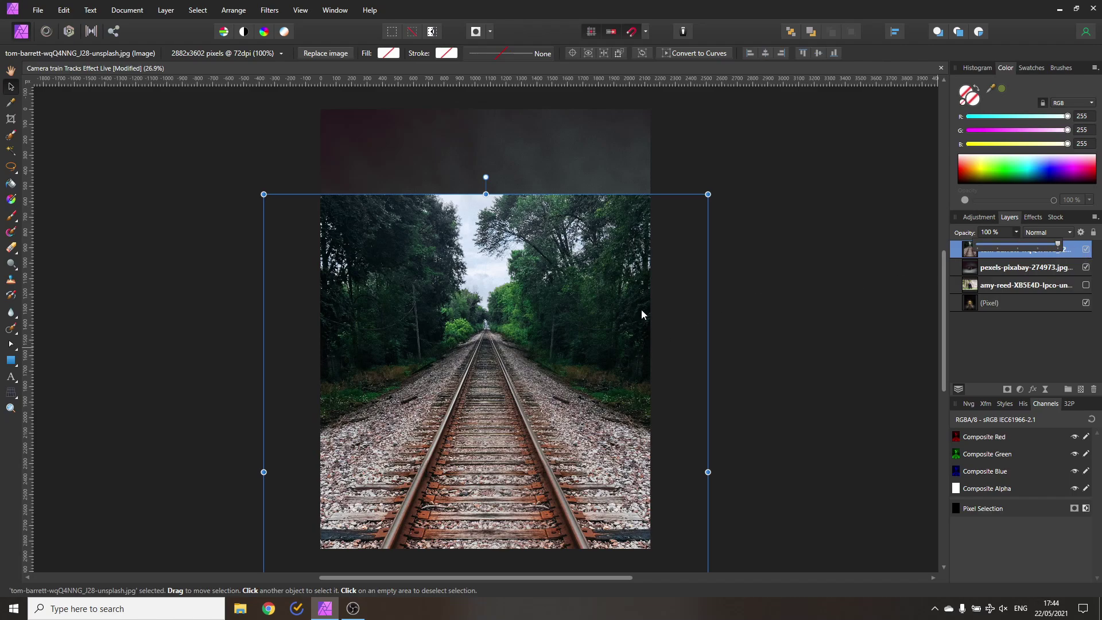
click(1084, 251)
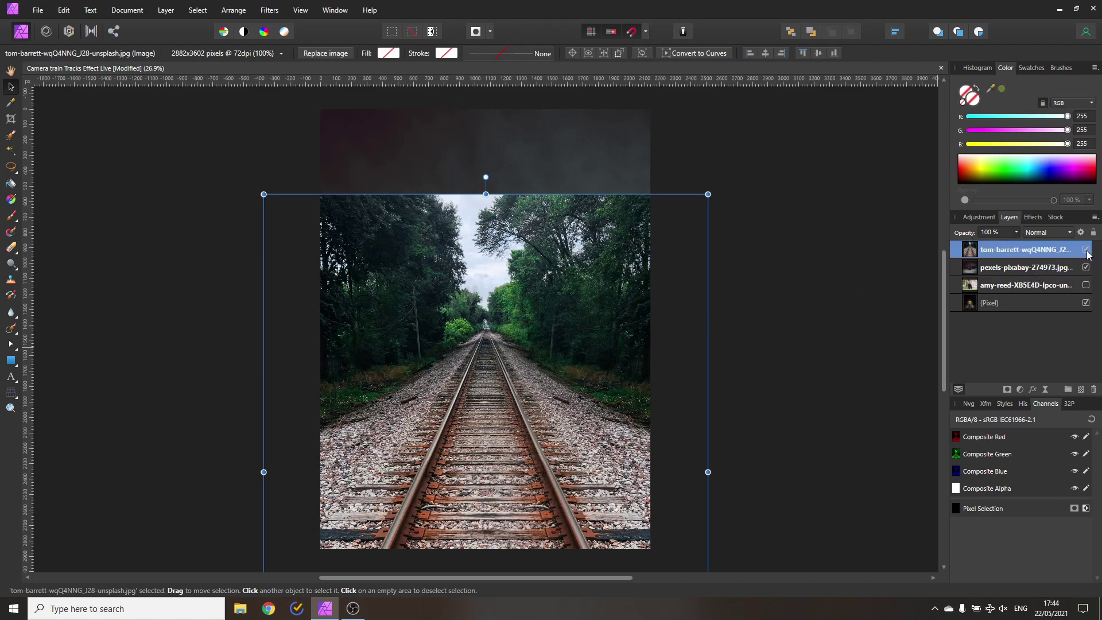
click(1086, 250)
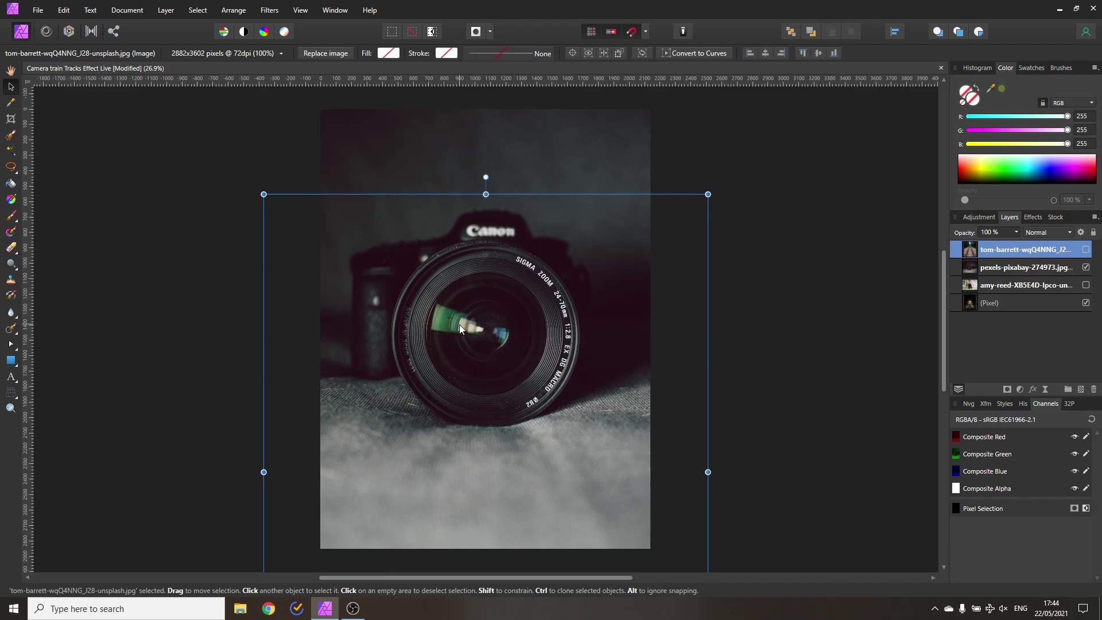
Draw a white circle over the camera lens with the Ellipse Tool and set its opacity to 50%
click(10, 363)
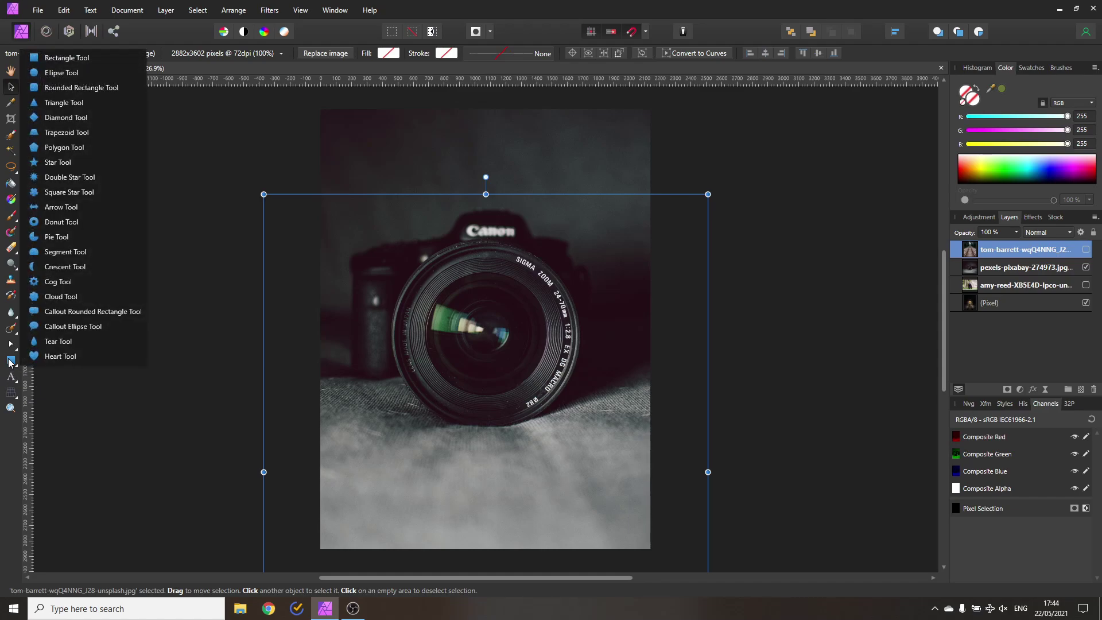
click(49, 73)
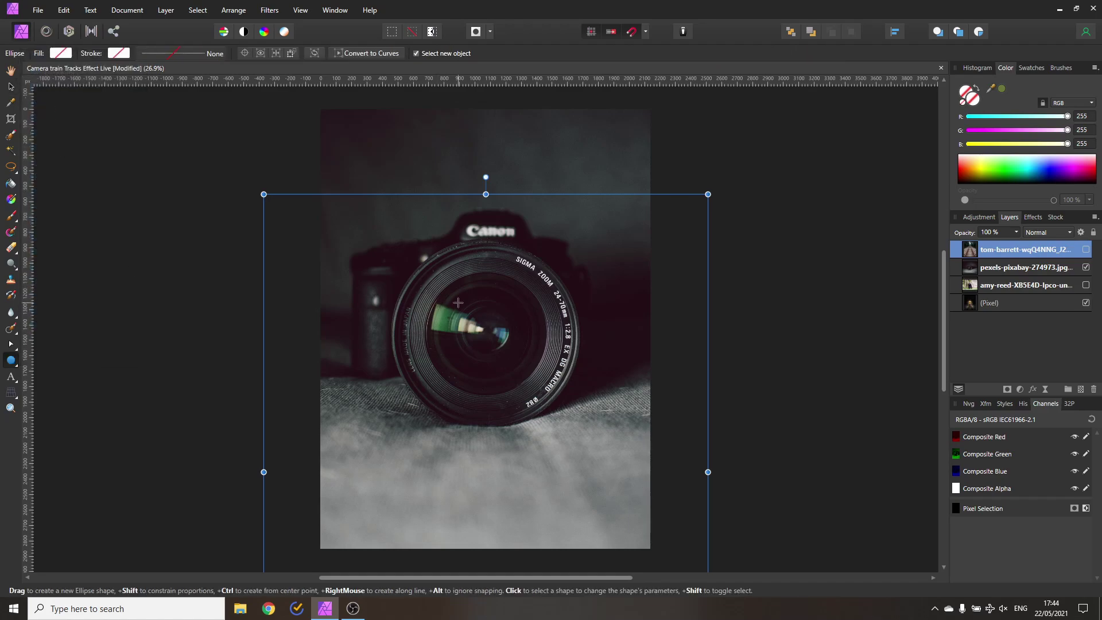
drag(426, 282, 556, 424)
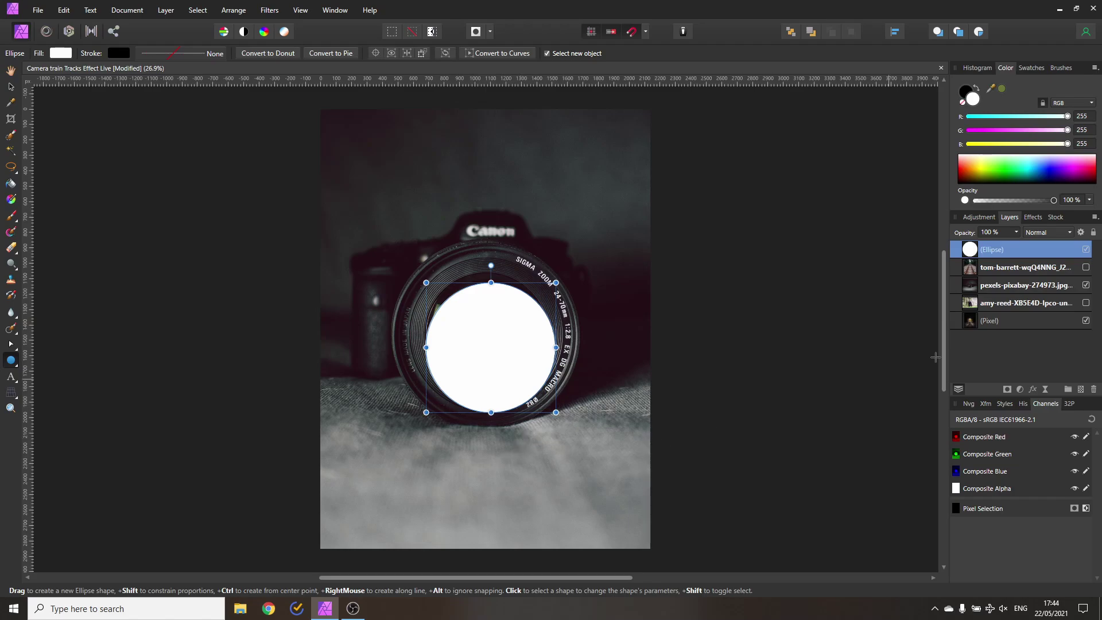
click(1016, 235)
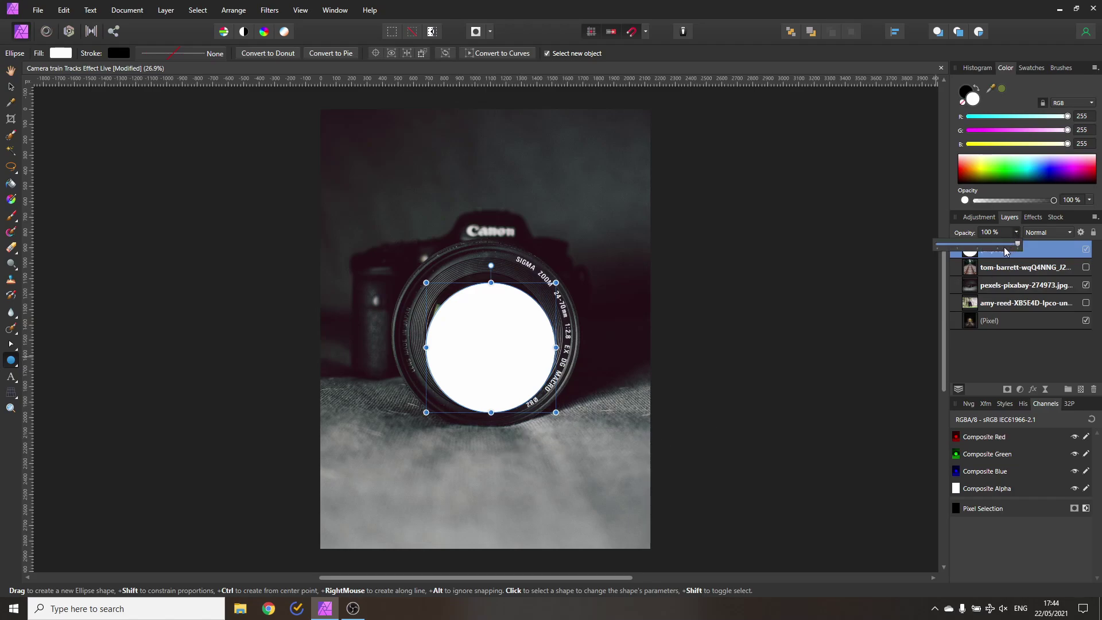
drag(1008, 251, 978, 248)
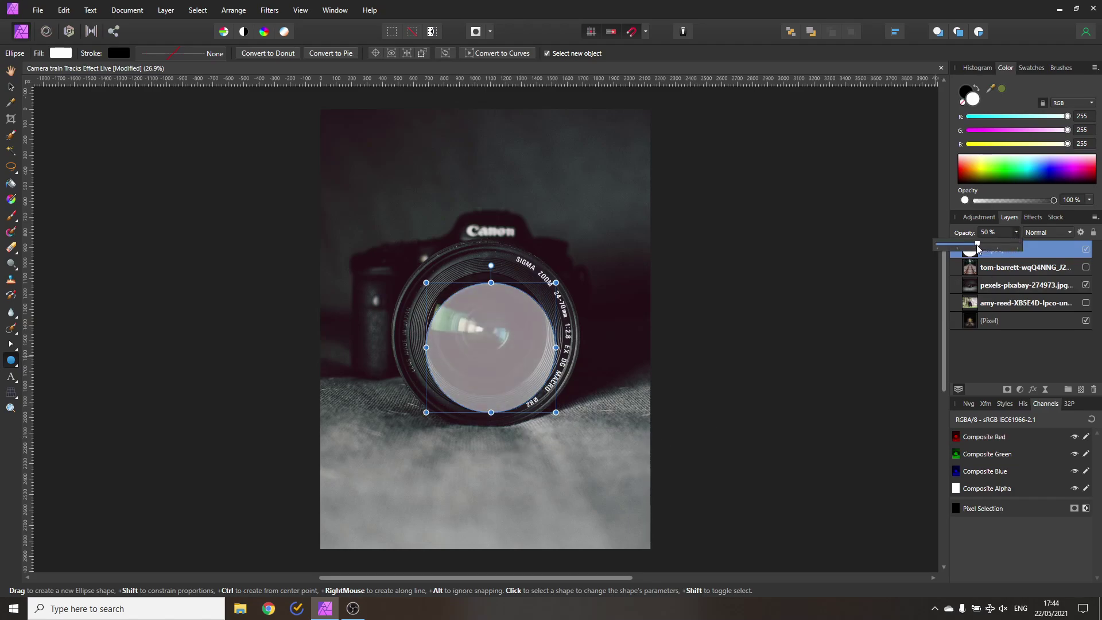
Move the circle up over the inner lens opening and scale it down proportionally to match the inner rim
scroll(490, 342, up, 1)
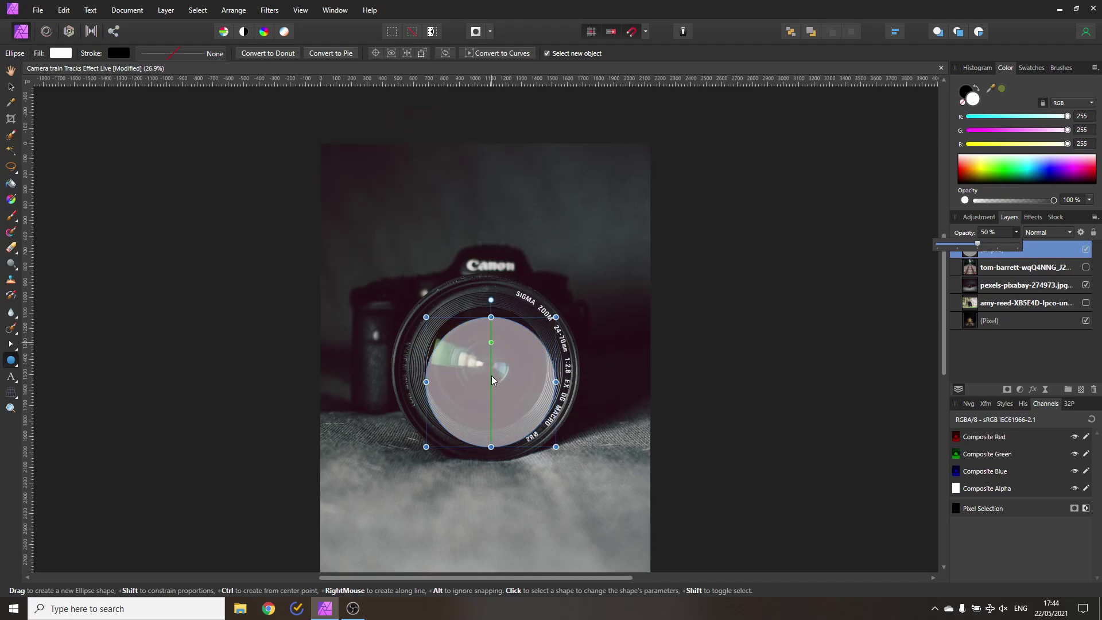
scroll(492, 373, up, 4)
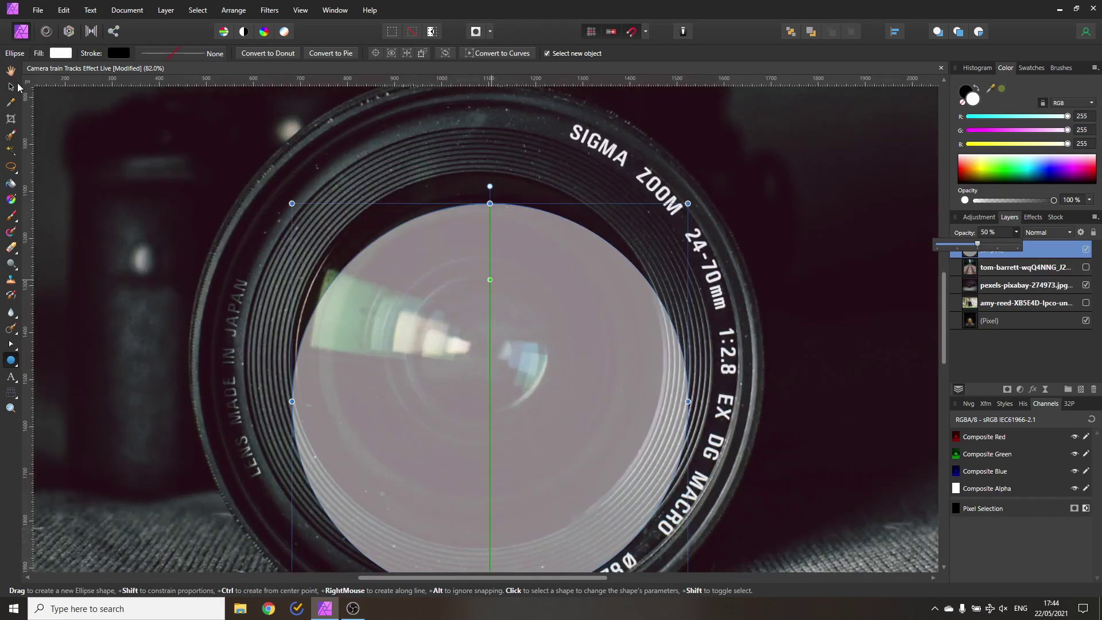
click(11, 87)
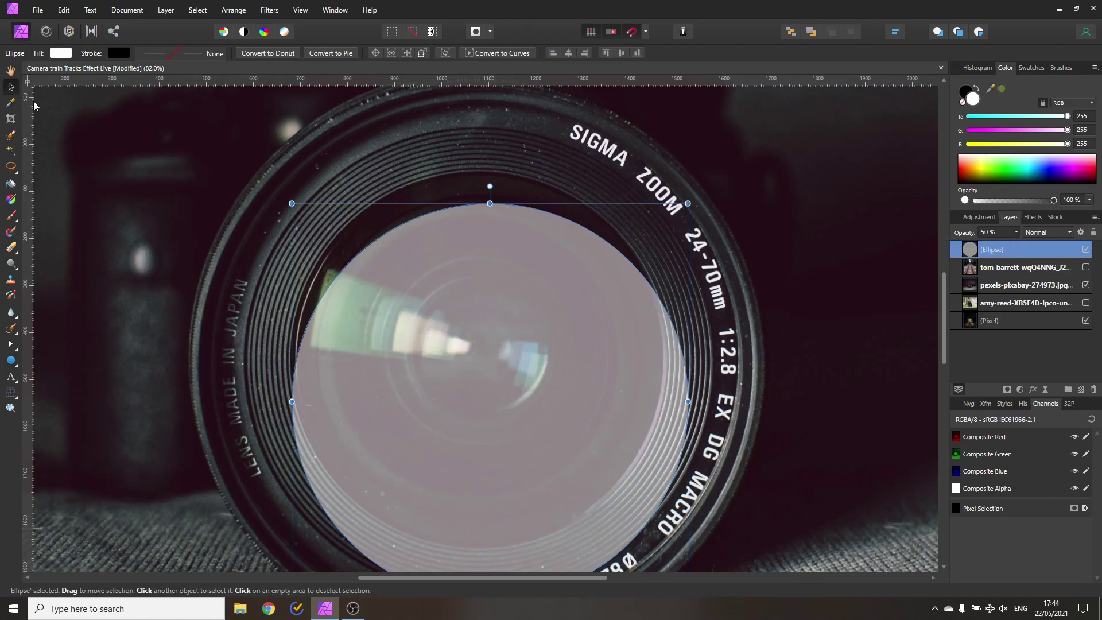
drag(449, 345, 444, 328)
scroll(511, 368, down, 3)
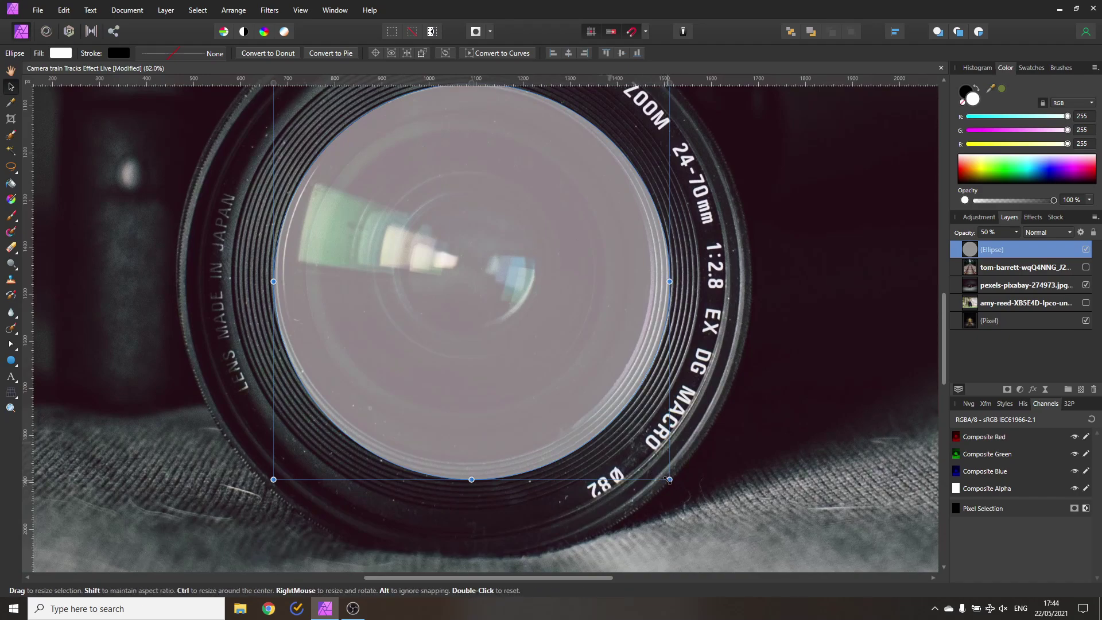
drag(669, 480, 639, 470)
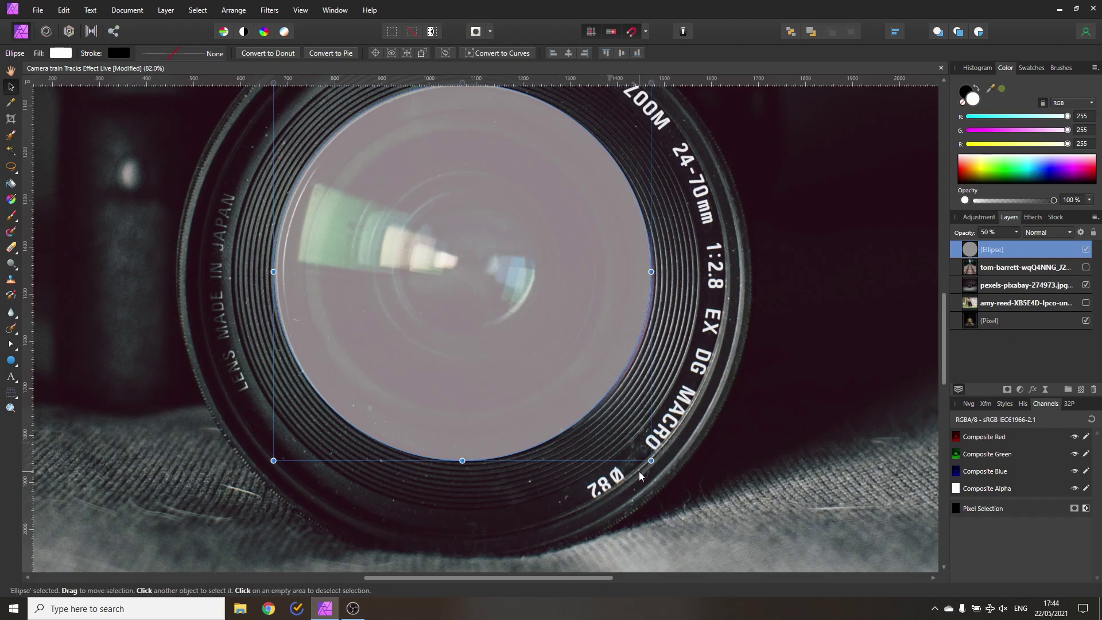
Nudge the circle into final alignment with the inner edge of the lens rings
drag(466, 309, 468, 310)
key(Left)
key(Left)
key(Left)
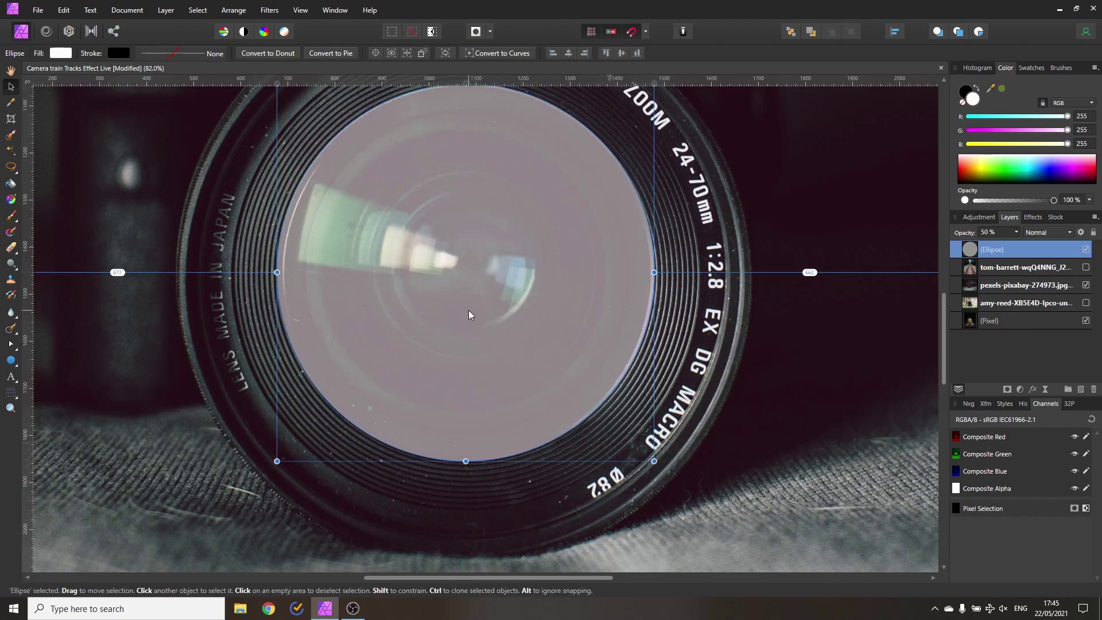
key(Up)
key(Up)
key(Right)
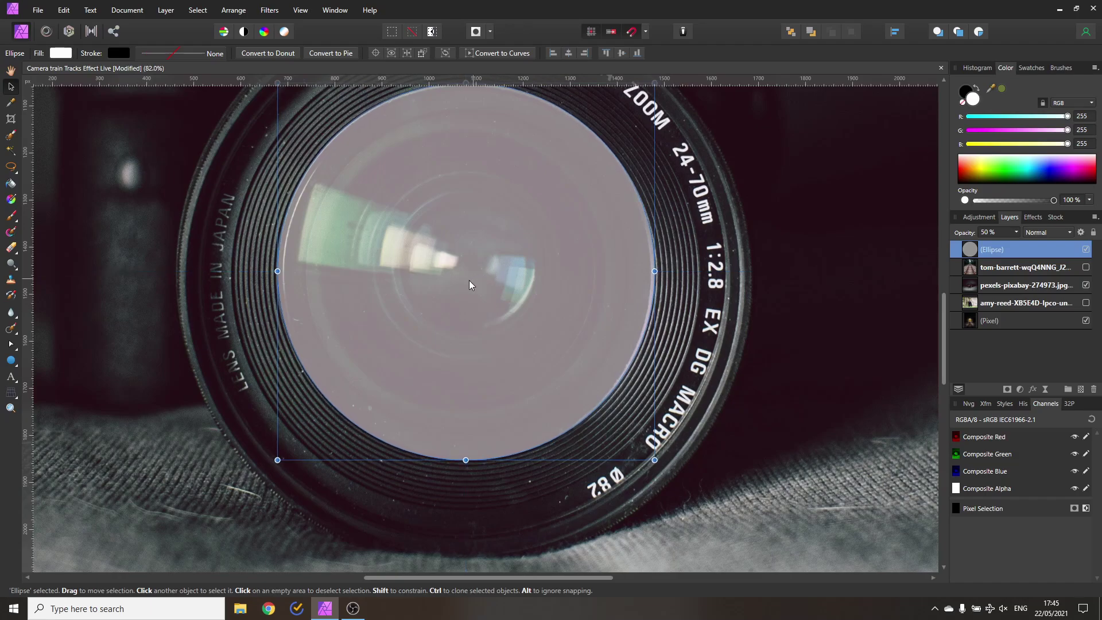
Load the circle's outline as a pixel selection and use it to add a mask to the camera layer
scroll(541, 289, down, 1)
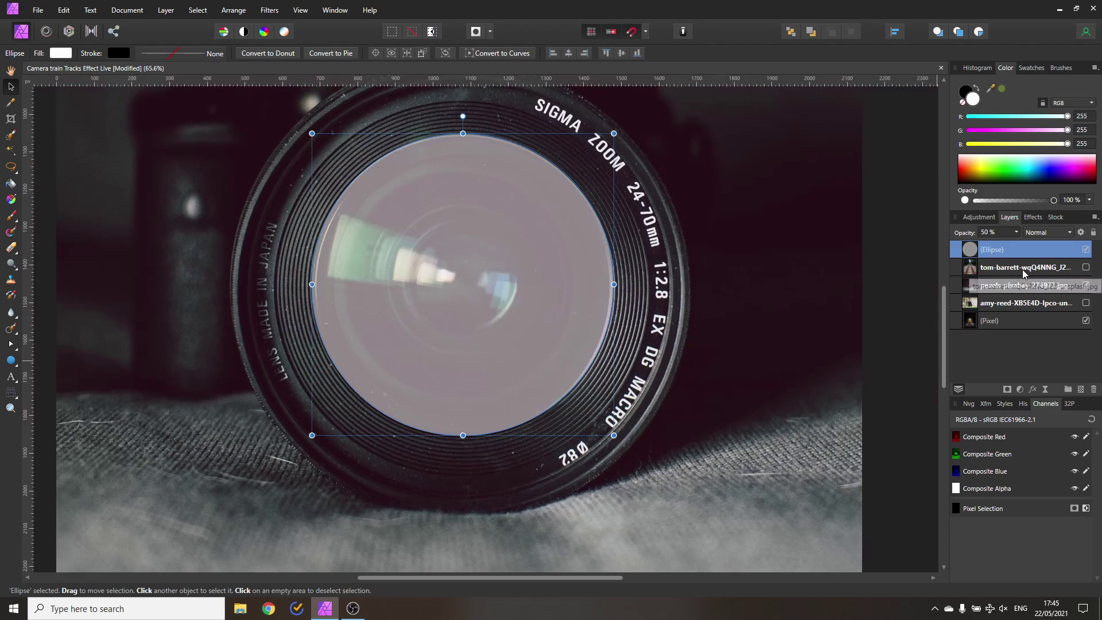
ctrl+click(970, 251)
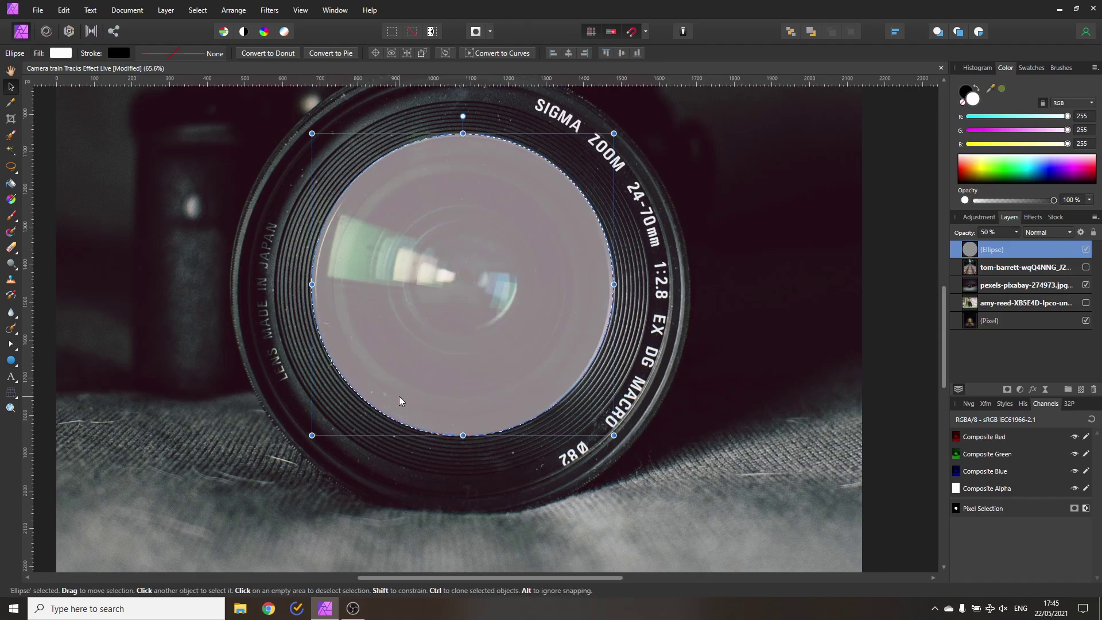
click(975, 286)
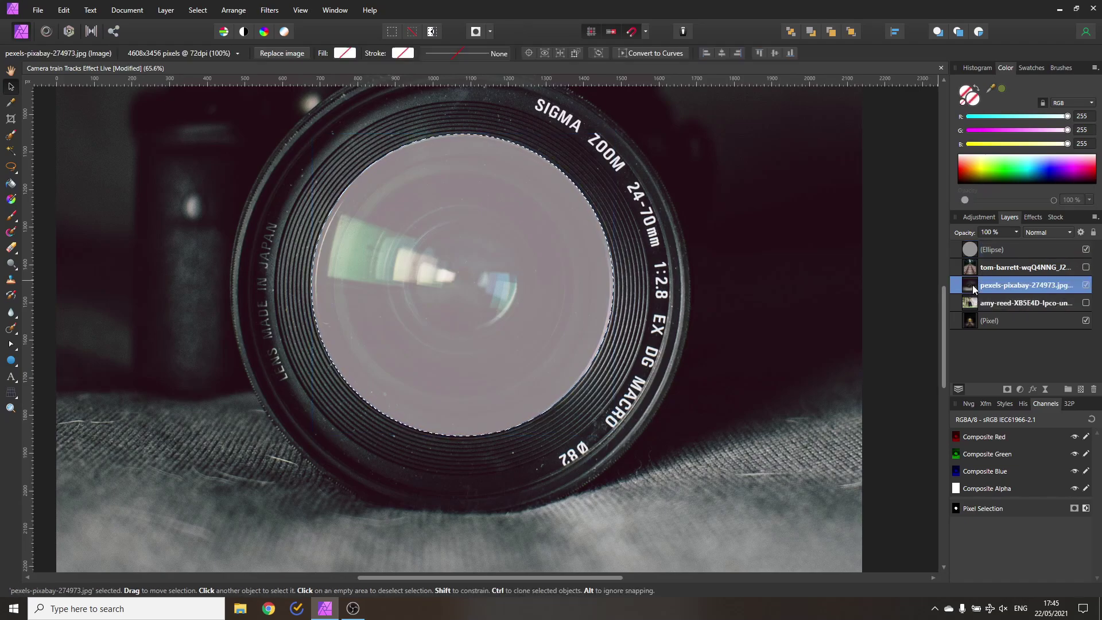
click(1008, 389)
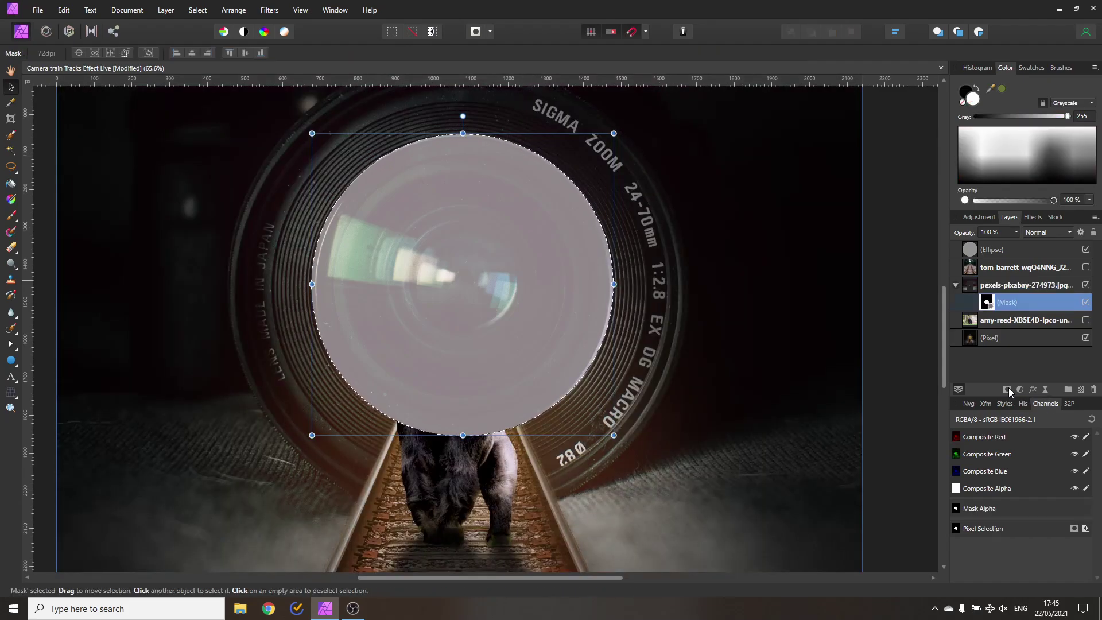
Hide the ellipse, clear the selection, and move the circular mask from the camera layer onto the train tracks layer, made visible
click(1086, 250)
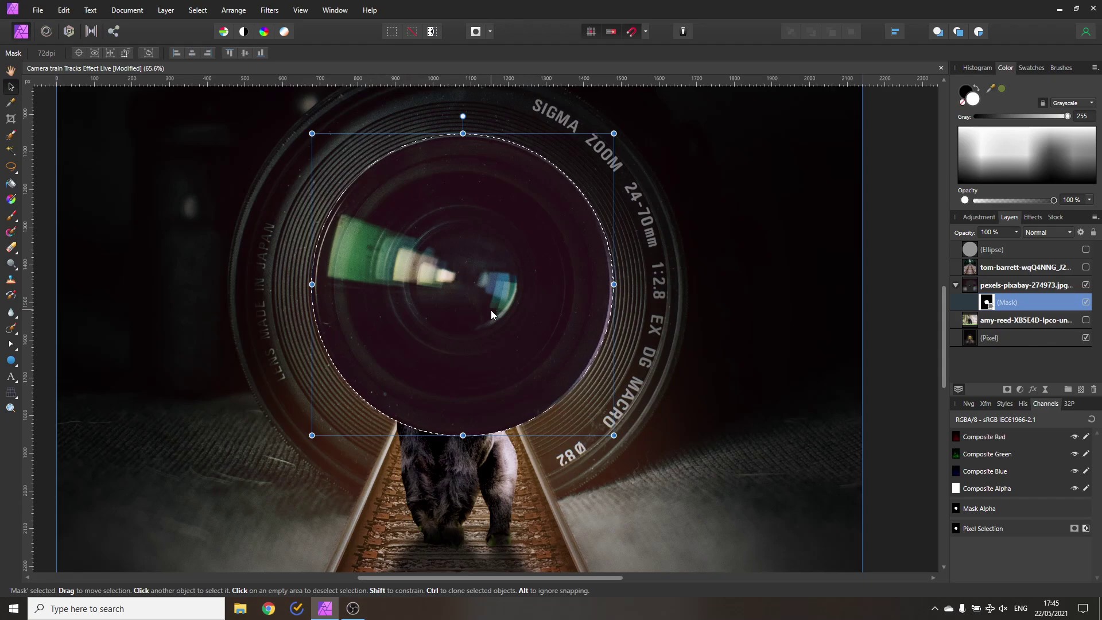
key(ctrl+d)
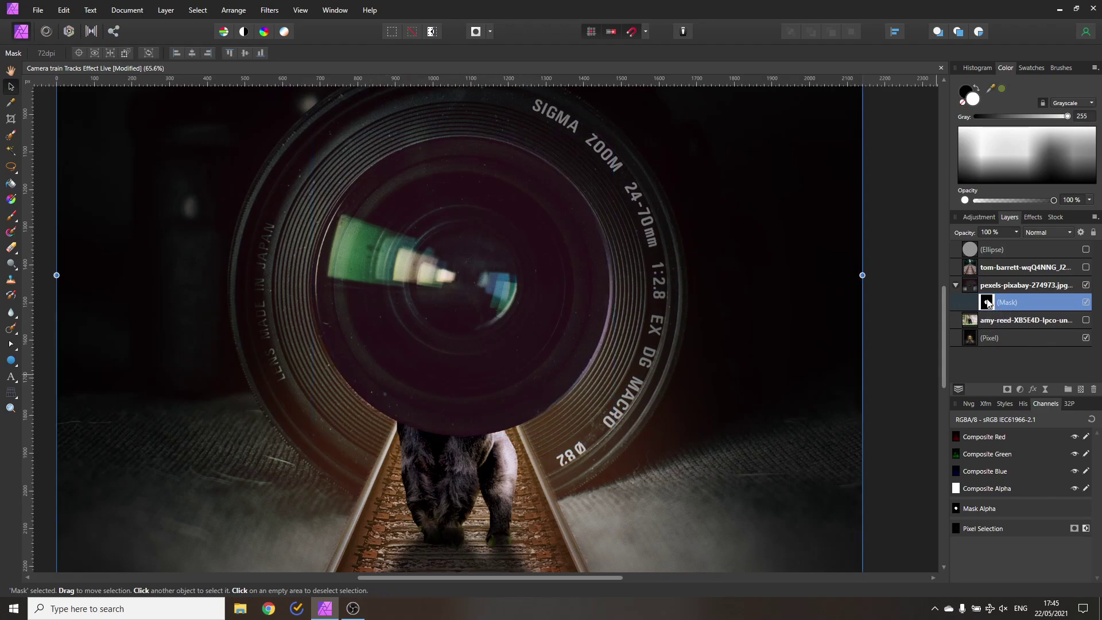
drag(989, 303, 983, 269)
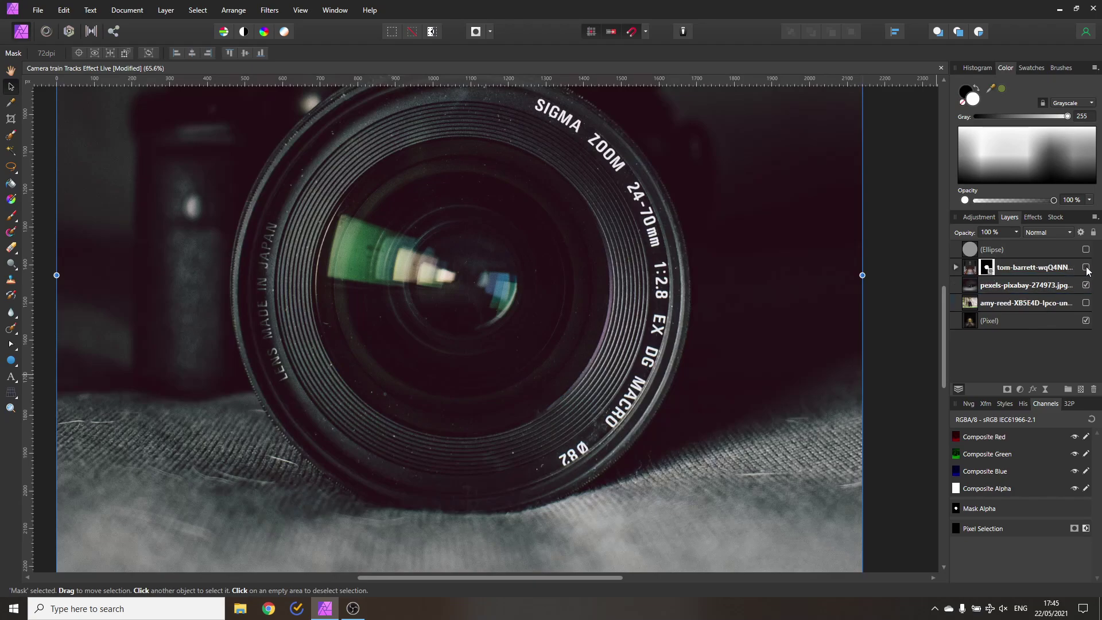
click(1086, 267)
click(956, 268)
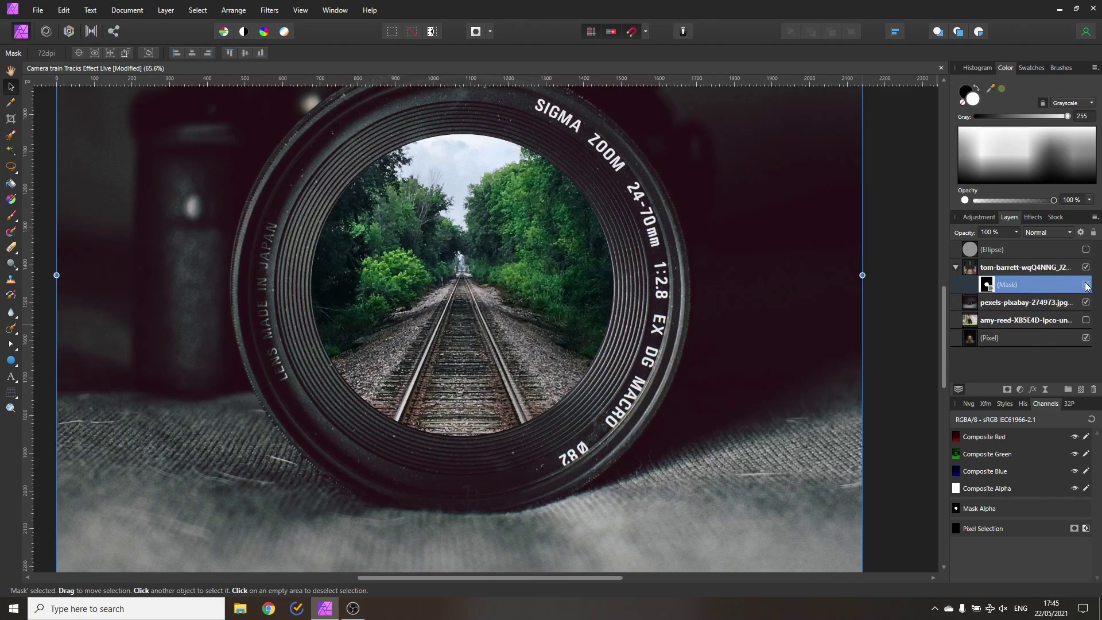
Disable the circular mask on the train tracks layer so the whole tracks photo shows down to its lower edge
click(1086, 285)
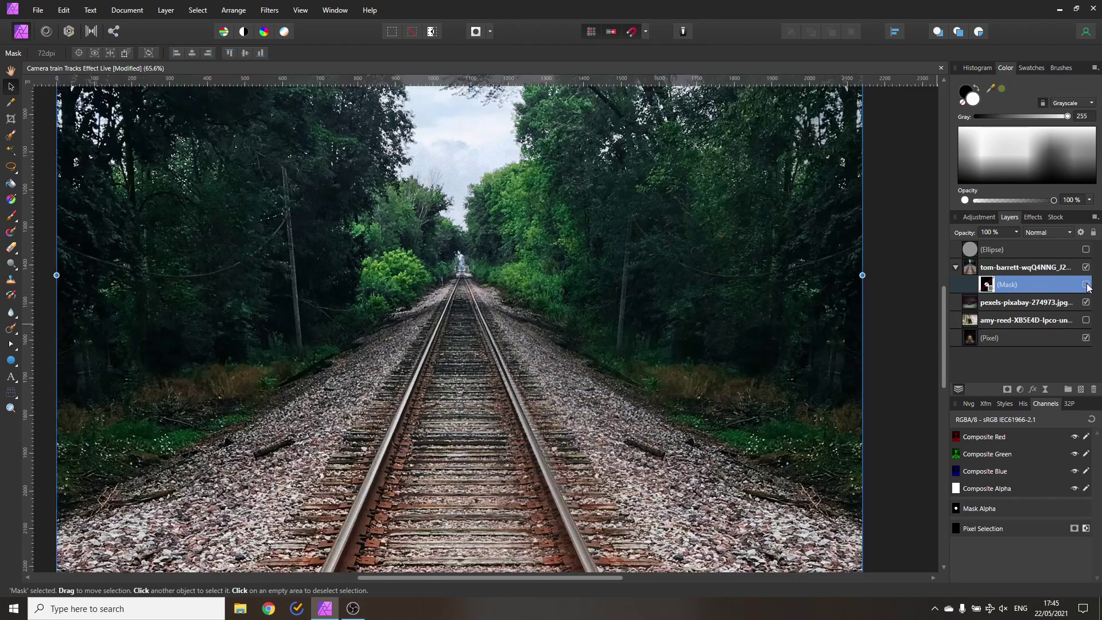
scroll(480, 236, down, 5)
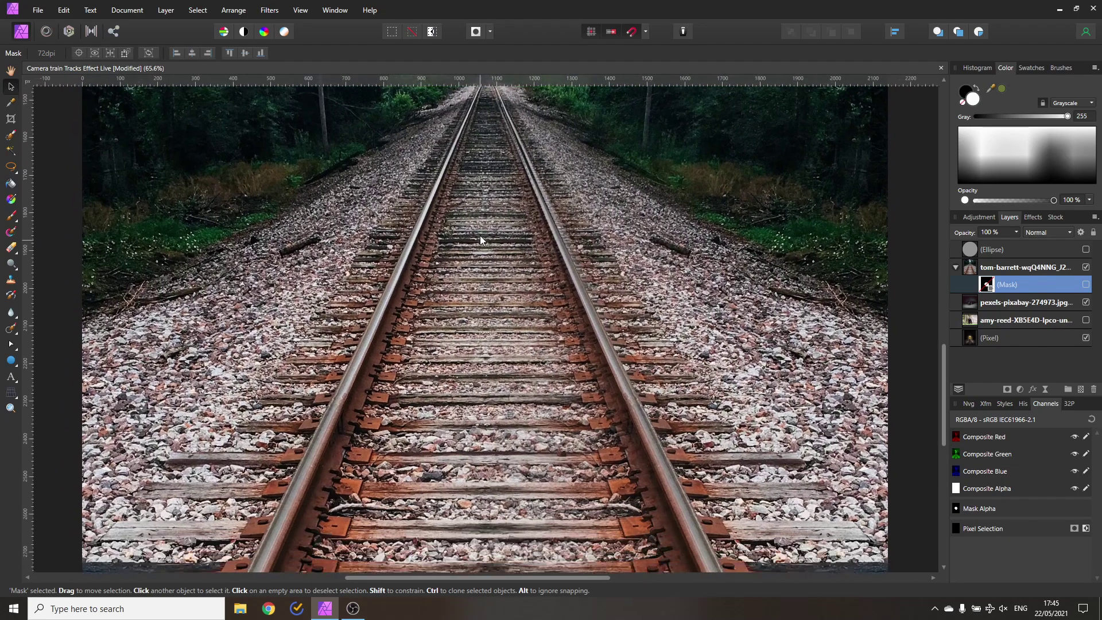
scroll(453, 358, down, 3)
drag(471, 404, 473, 374)
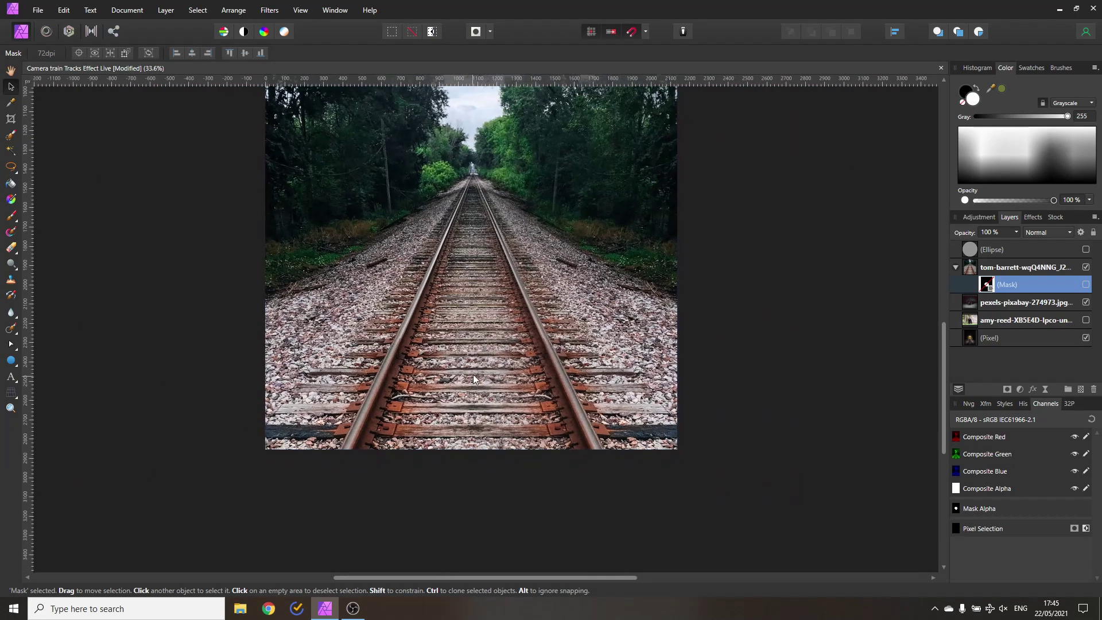
scroll(378, 431, up, 1)
scroll(378, 431, up, 3)
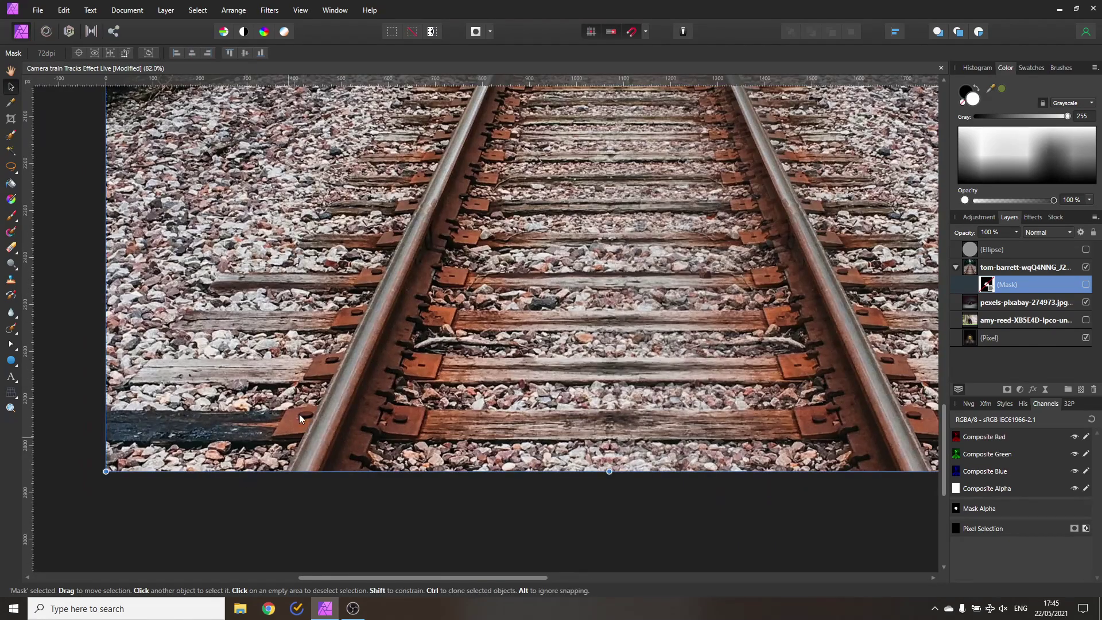
Trace a freehand selection with straight segments along the left rail's outer edge, from below the photo up to the distant track
click(11, 167)
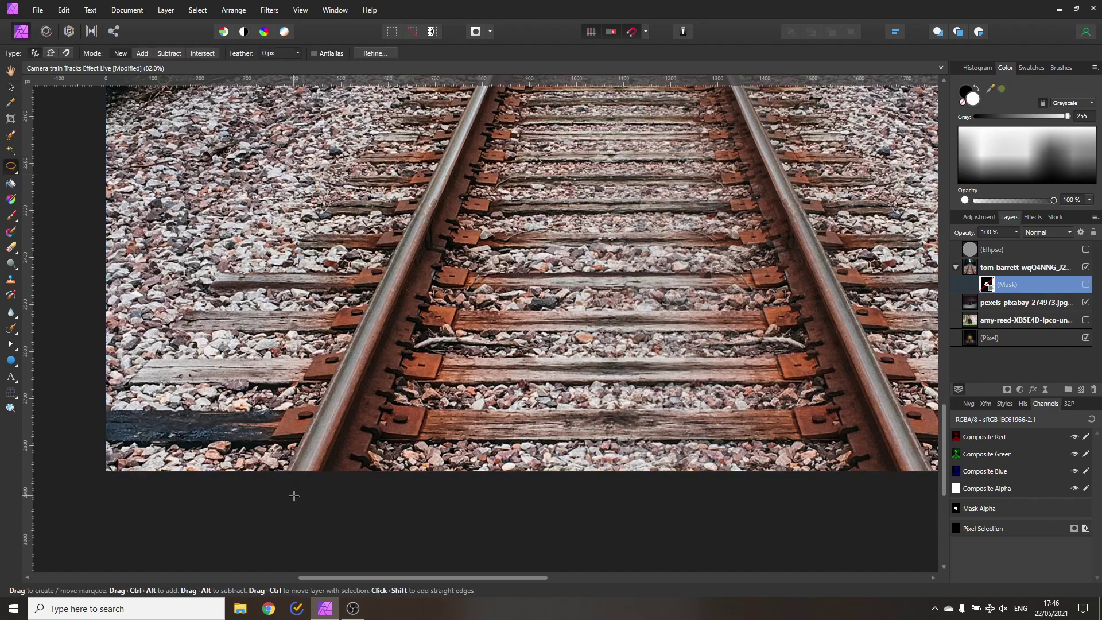
mouse_move(294, 496)
mouse_down()
mouse_move(311, 477)
mouse_move(285, 473)
mouse_move(318, 455)
mouse_move(291, 455)
mouse_up()
scroll(294, 464, up, 3)
scroll(294, 464, up, 2)
drag(396, 235, 240, 553)
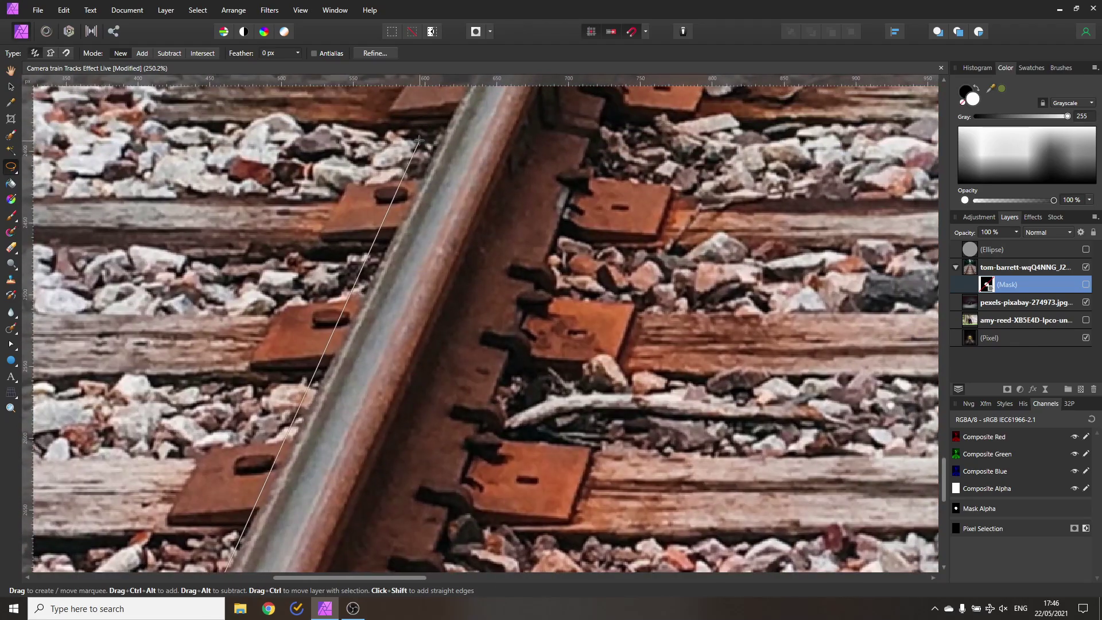
click(430, 173)
drag(480, 99, 352, 566)
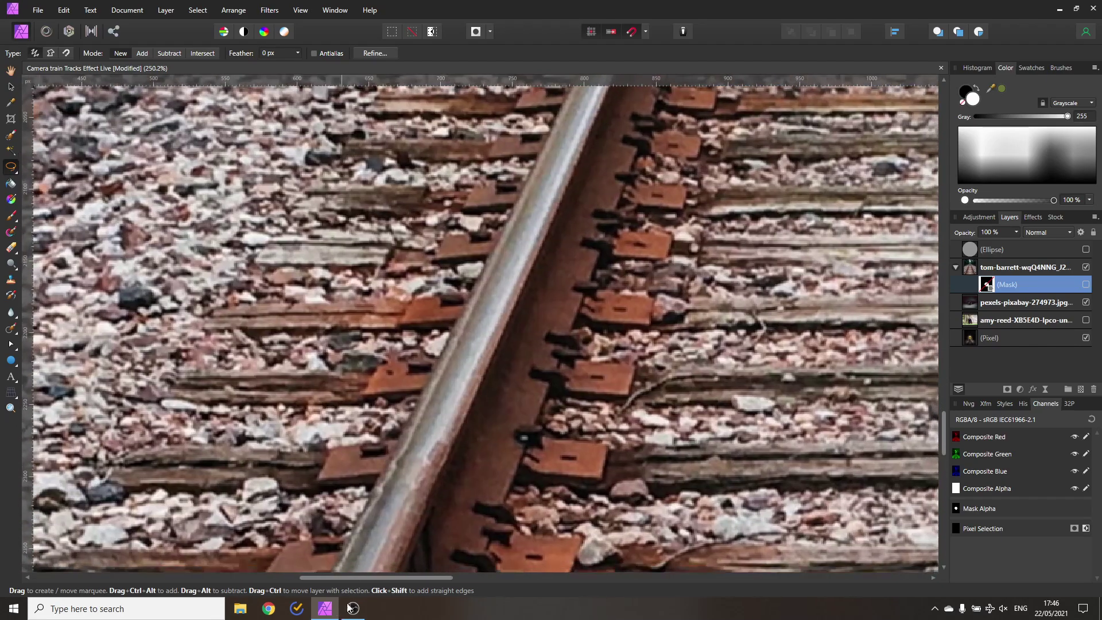
click(530, 163)
scroll(531, 163, down, 3)
drag(530, 163, 430, 489)
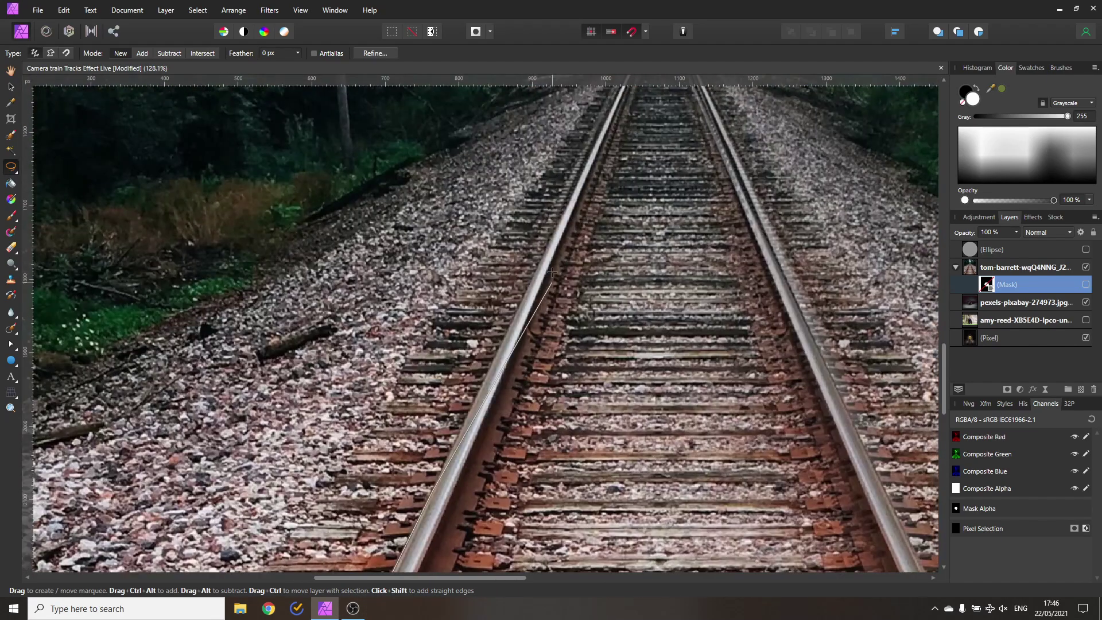
click(606, 124)
Continue the selection across the tracks and down the right rail's outer edge, closing it below the photo's lower edge
click(726, 116)
drag(840, 403, 604, 512)
scroll(604, 512, up, 1)
scroll(455, 243, up, 3)
click(455, 243)
drag(551, 459, 425, 184)
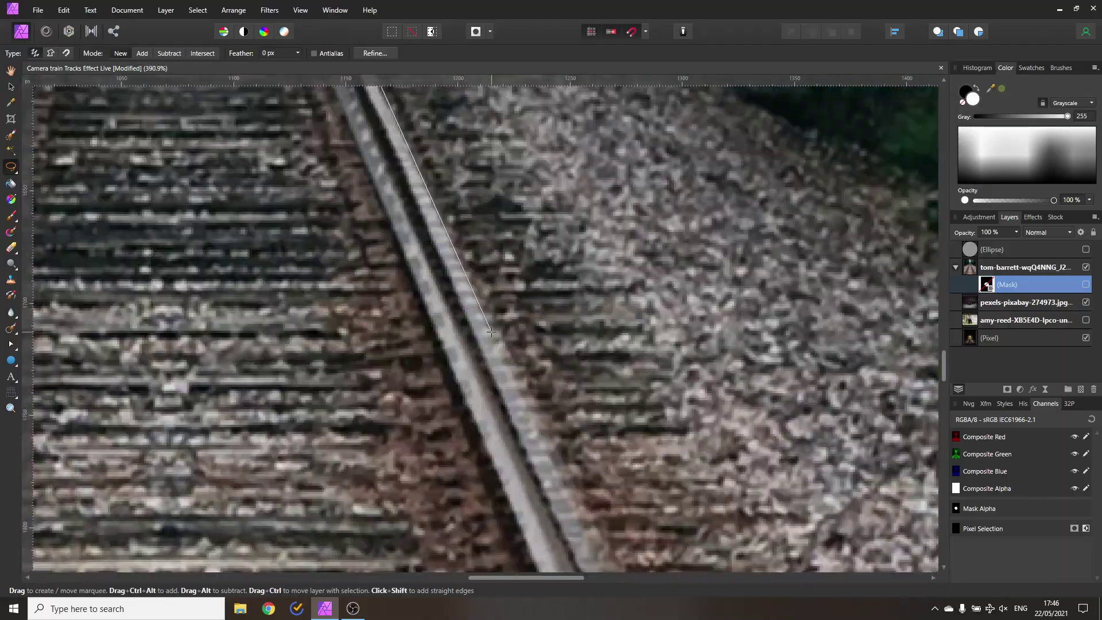
click(495, 344)
scroll(494, 343, down, 4)
drag(654, 505, 531, 322)
click(599, 468)
scroll(598, 468, up, 3)
drag(683, 533, 583, 212)
click(583, 397)
drag(344, 115, 586, 516)
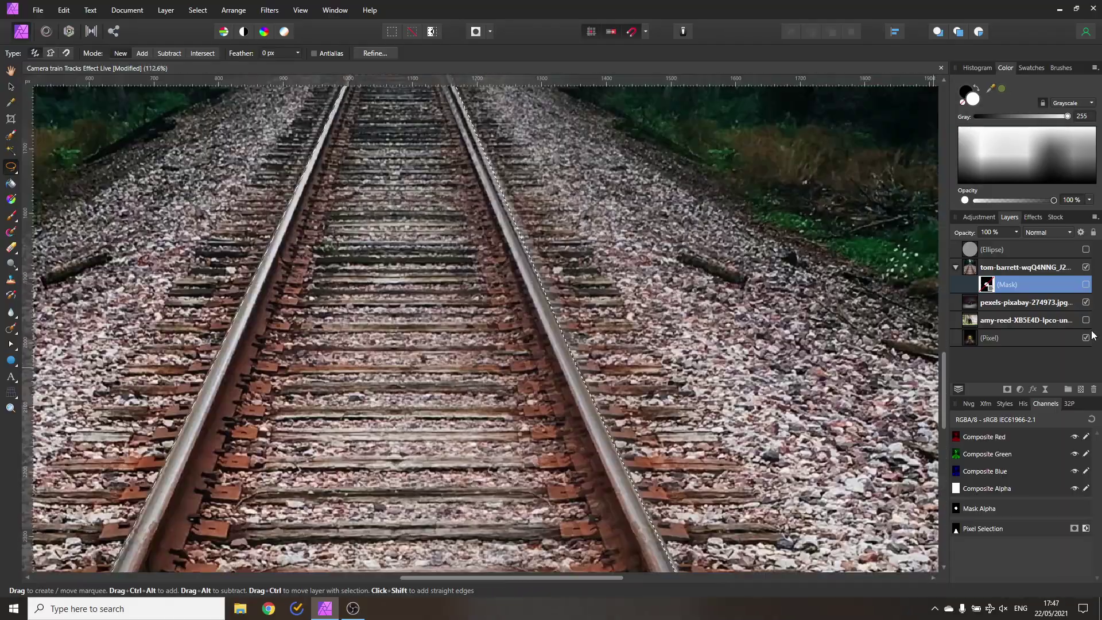
Re-enable the mask and paint it white inside the selection at 331 px, 100% opacity and hardness, revealing the tracks outside the lens; clear the selection
click(1085, 284)
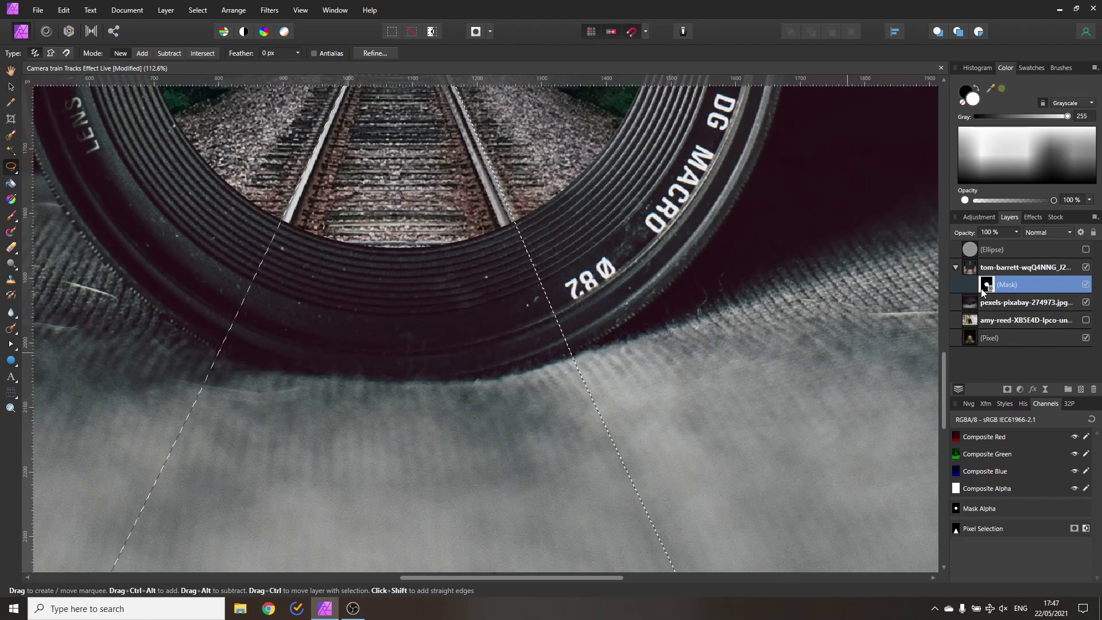
click(14, 216)
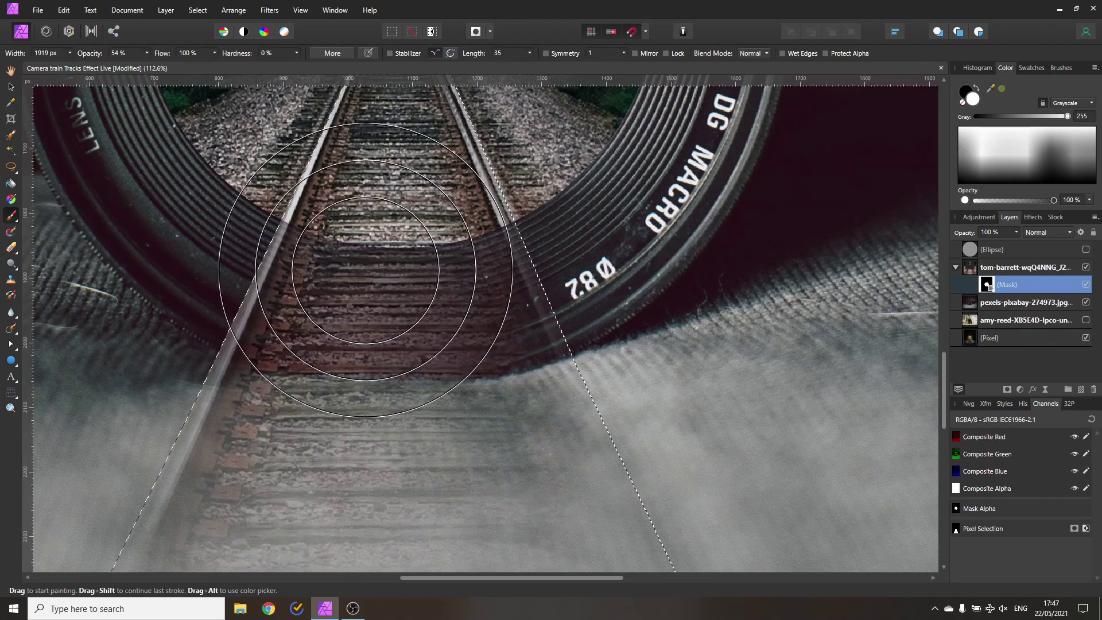
mouse_move(319, 270)
mouse_down()
mouse_move(367, 345)
mouse_move(197, 455)
mouse_move(366, 448)
mouse_up()
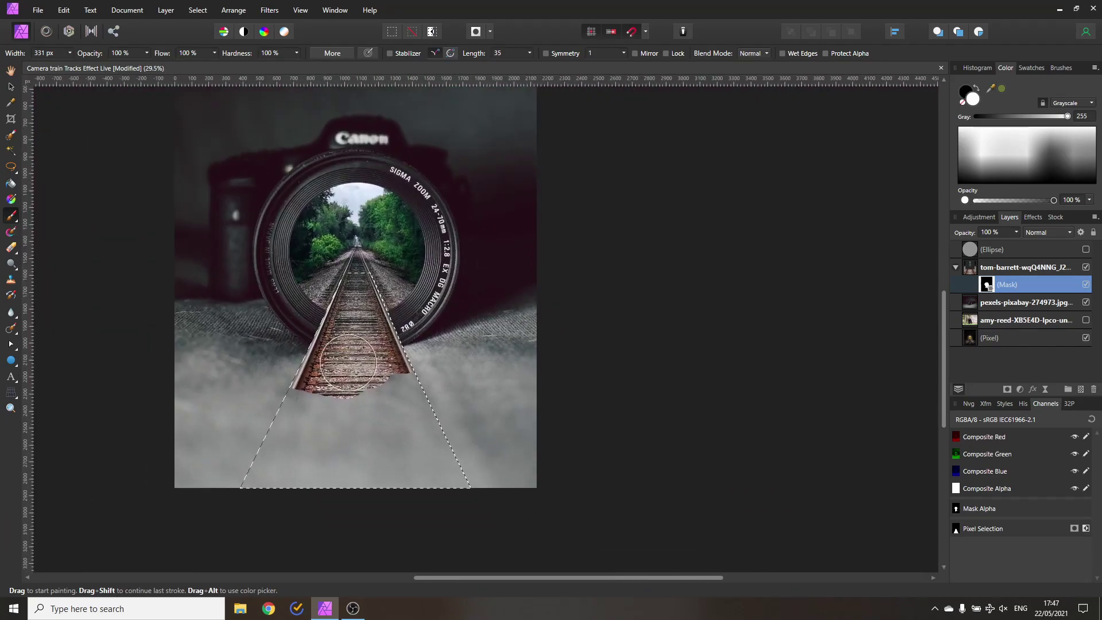
mouse_move(339, 356)
mouse_down()
mouse_move(232, 519)
mouse_move(312, 504)
mouse_move(385, 456)
mouse_move(431, 402)
mouse_up()
drag(438, 450, 445, 452)
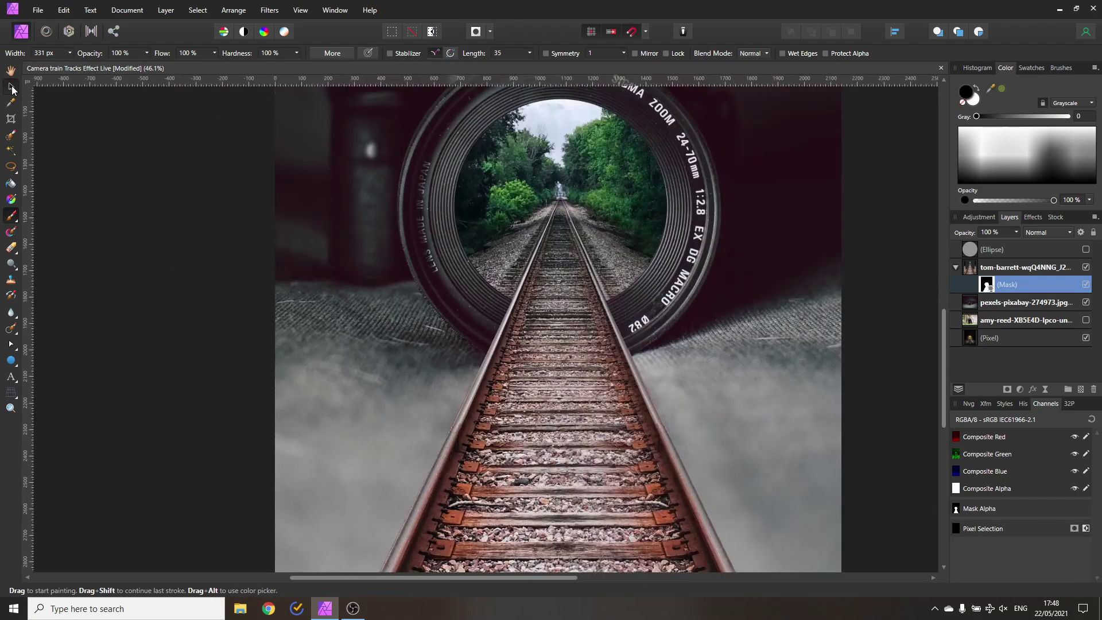
key(v)
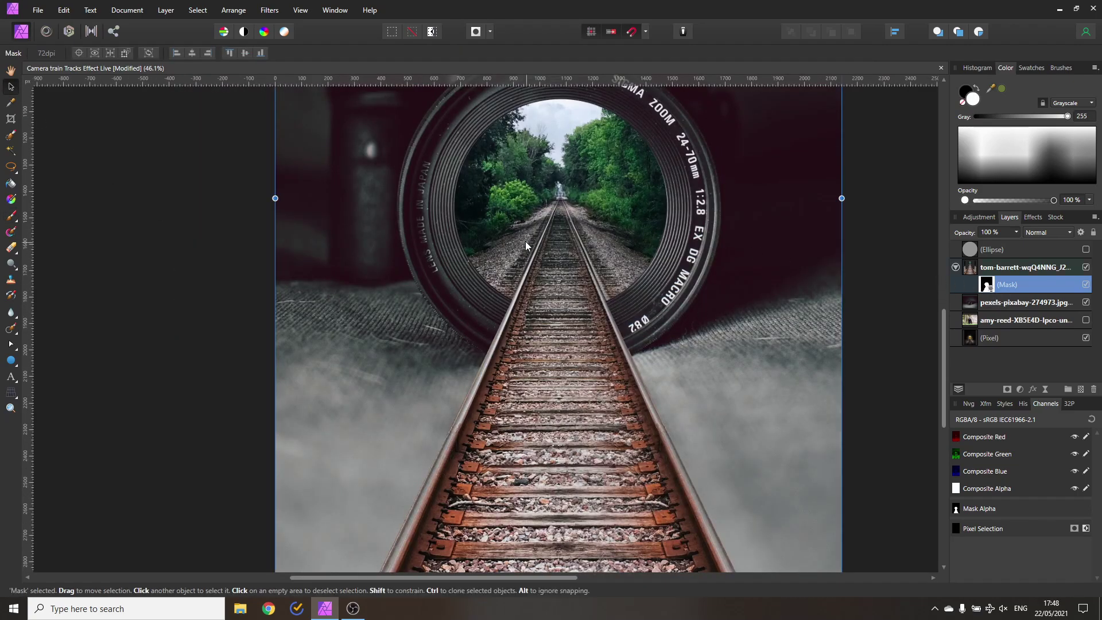
Soften the edges of the tracks mask by applying a Gaussian Blur with a small radius
scroll(554, 236, up, 5)
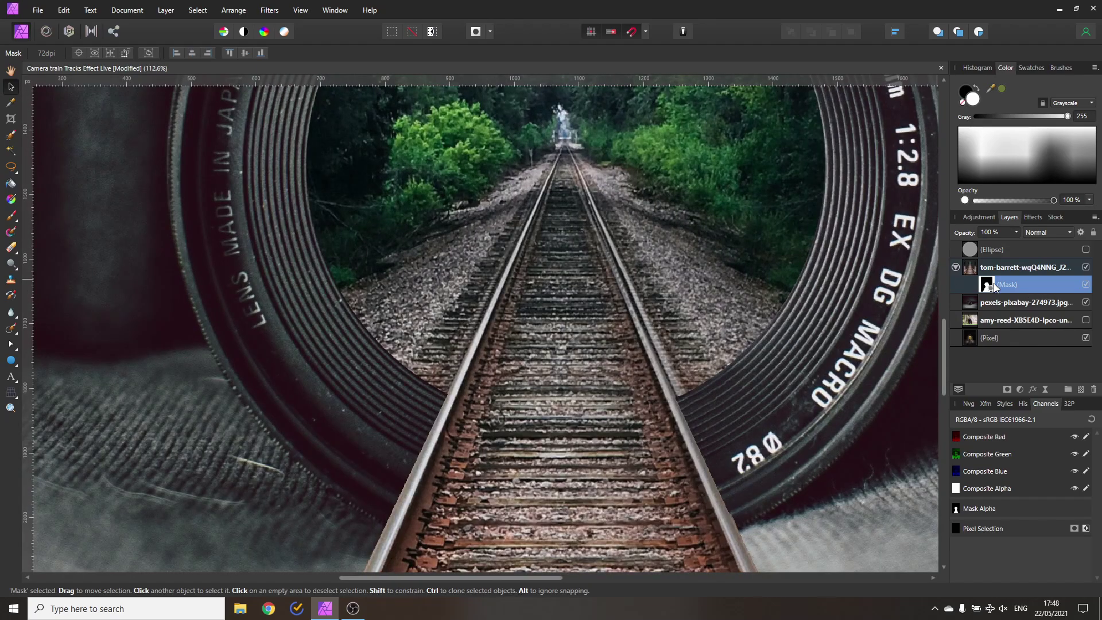
click(269, 10)
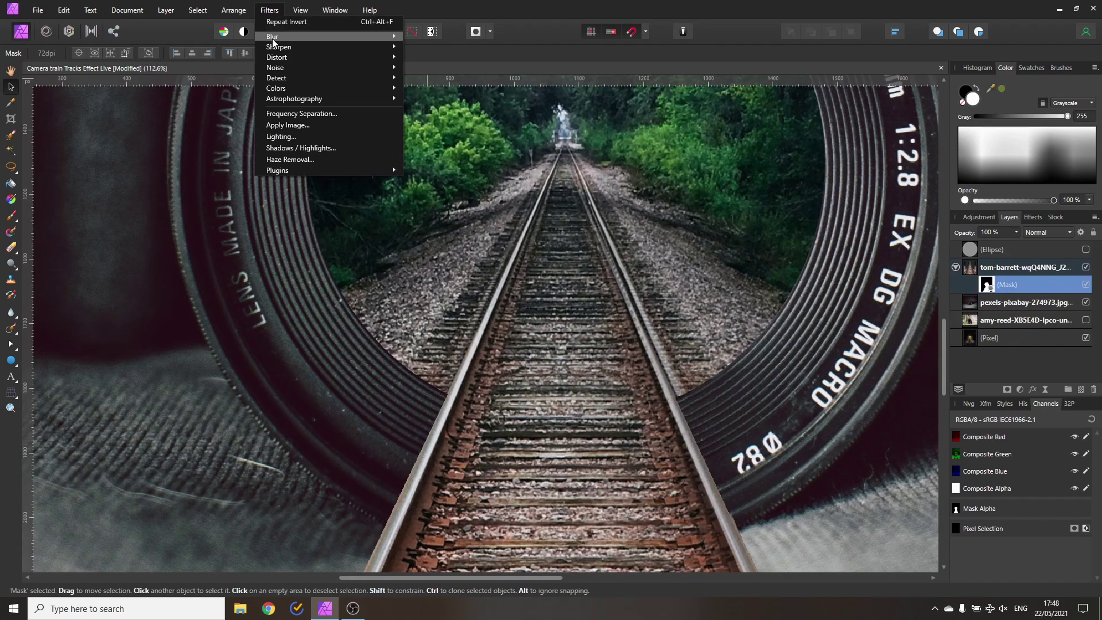
mouse_move(332, 39)
click(435, 50)
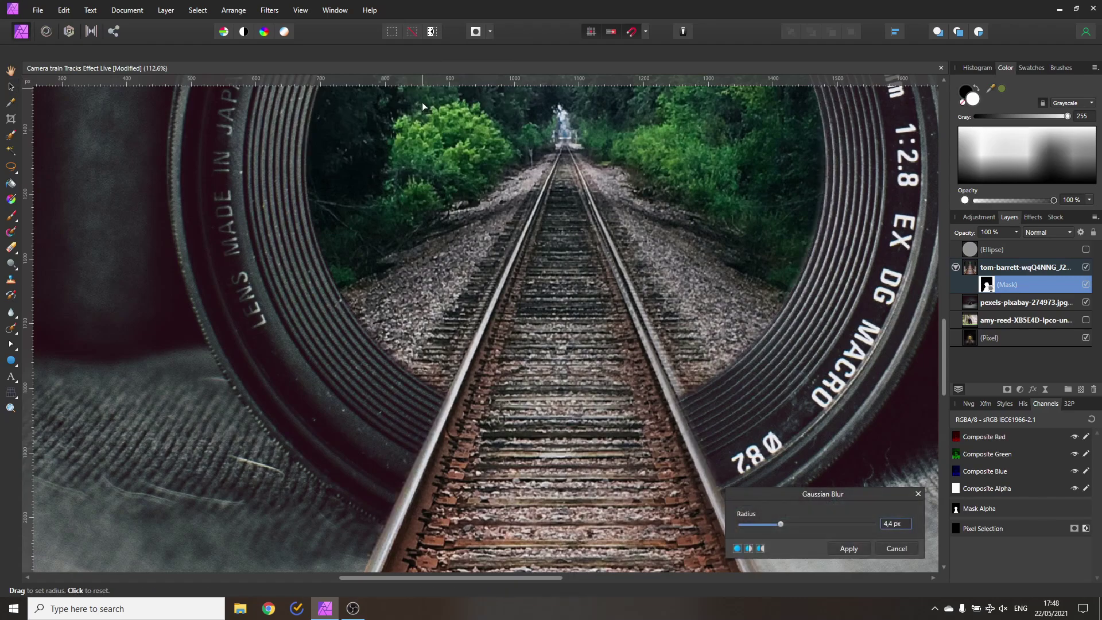
drag(749, 495, 674, 404)
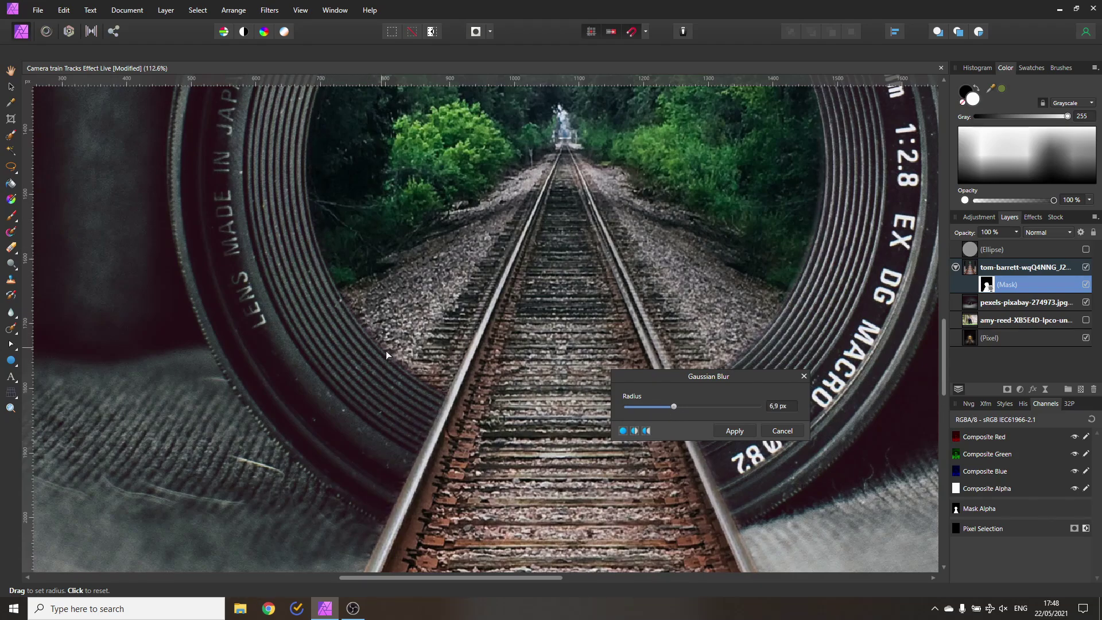
scroll(460, 381, down, 5)
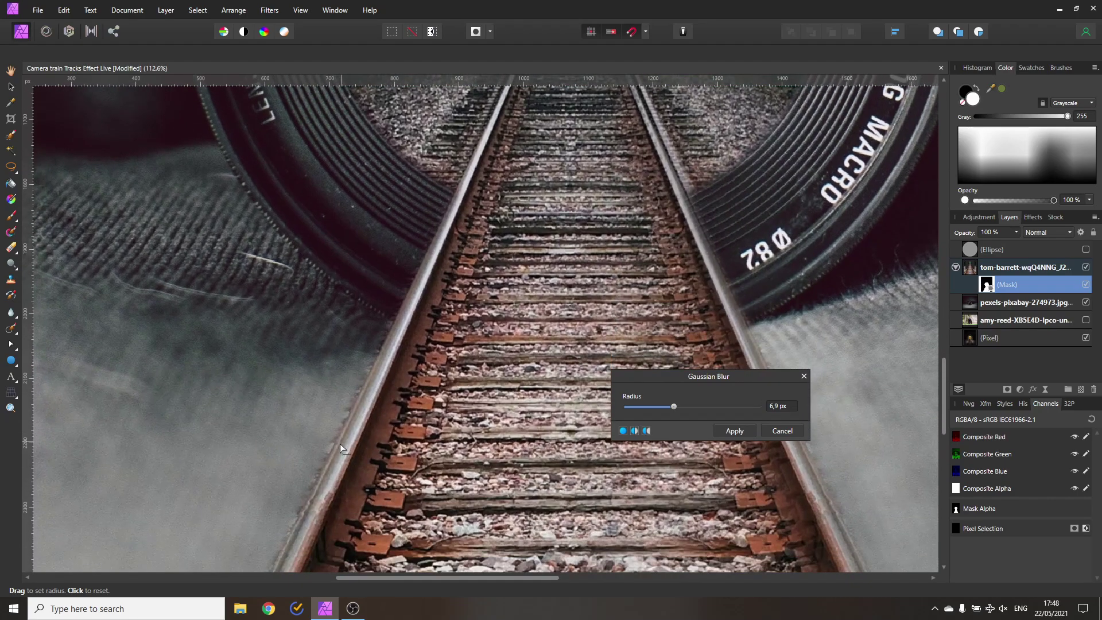
drag(673, 408, 648, 409)
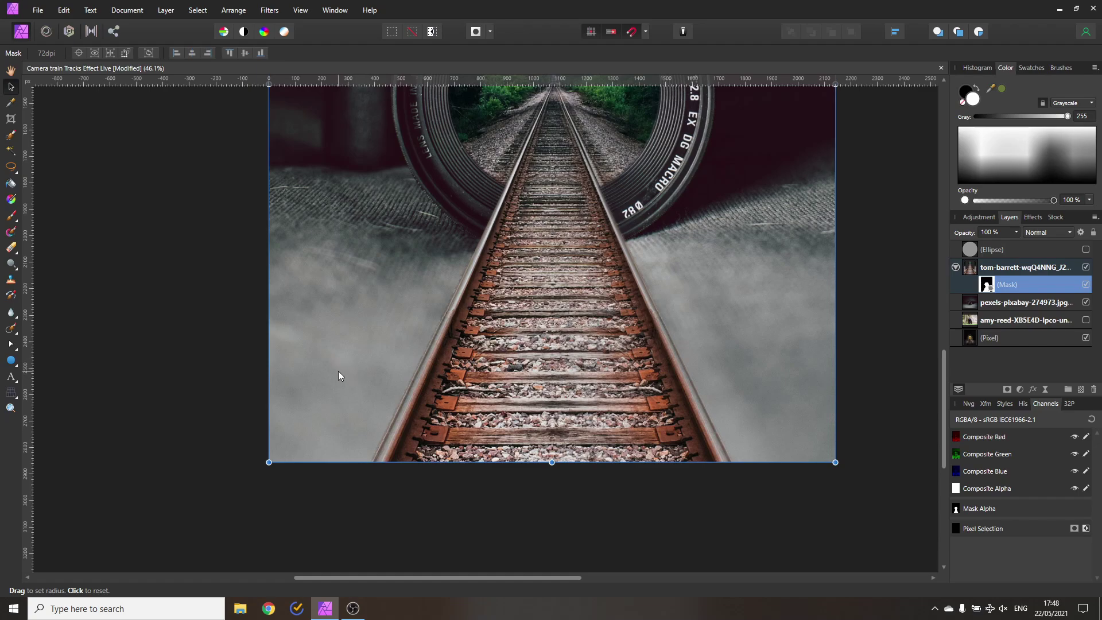
drag(532, 351, 507, 446)
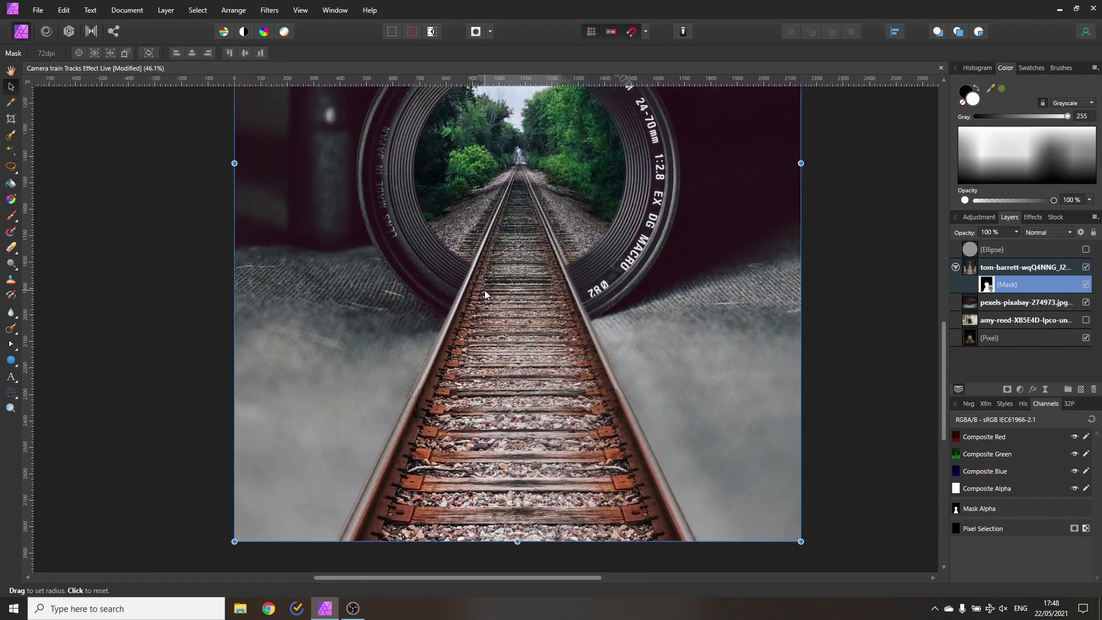
Add a live Depth of Field filter to the train tracks photo layer
click(972, 269)
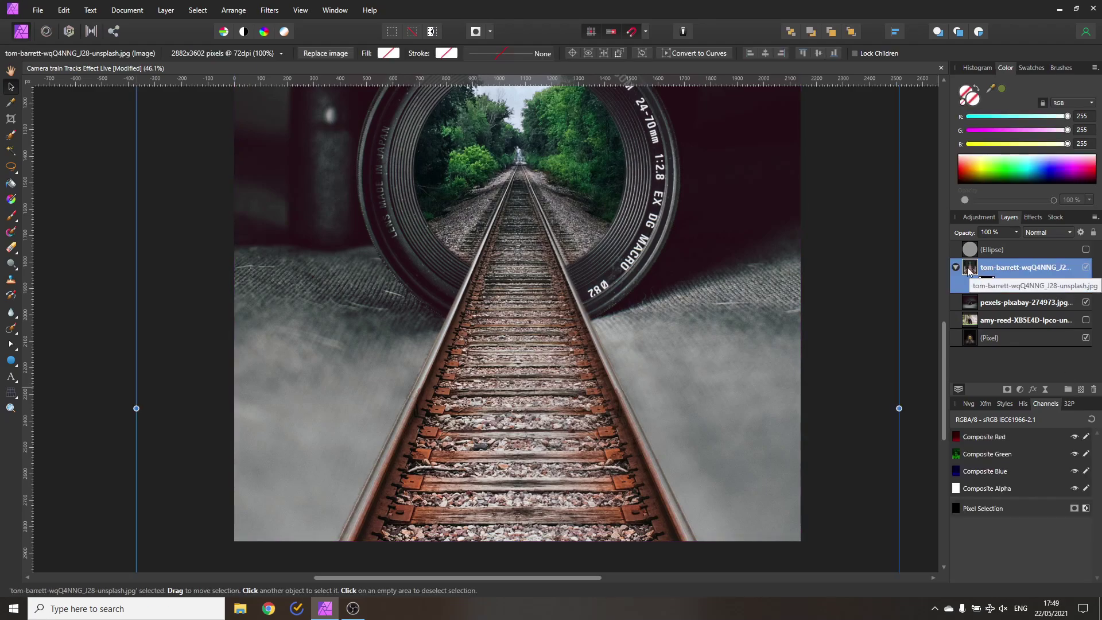
click(1045, 389)
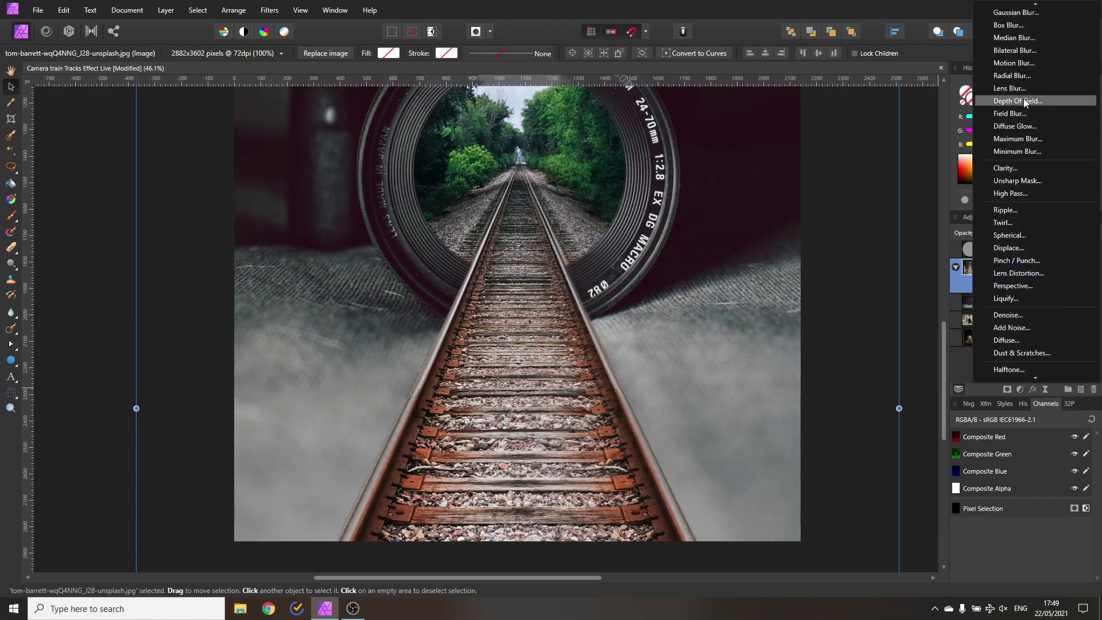
click(1024, 101)
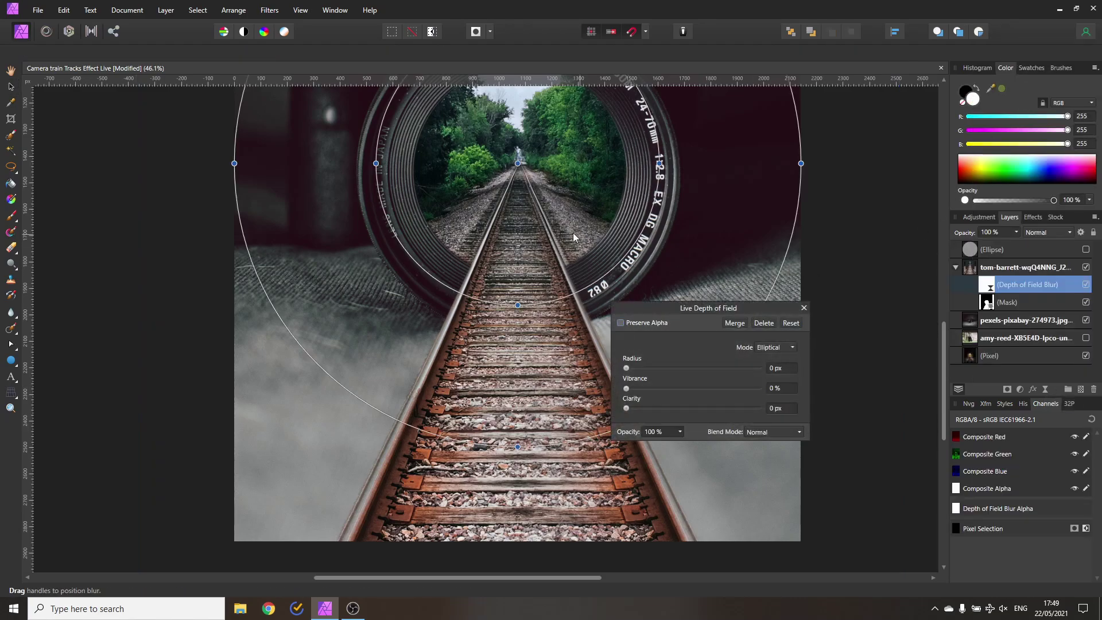
scroll(562, 308, up, 3)
scroll(562, 308, up, 1)
scroll(562, 308, down, 2)
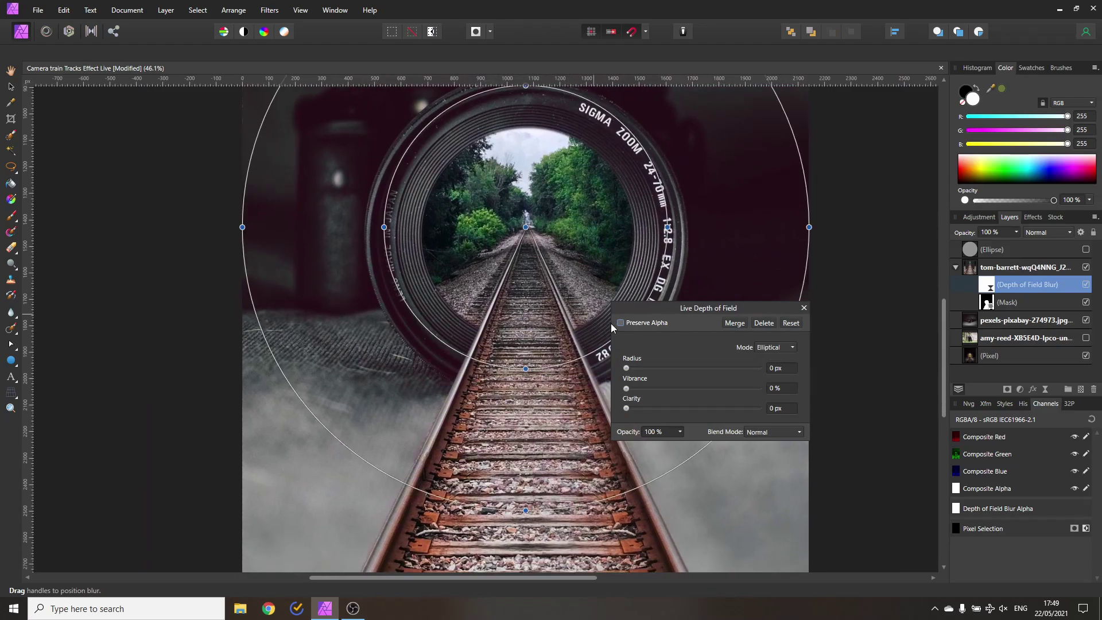
Switch the depth of field blur to Tilt Shift mode and set its radius to 69.4 px
click(776, 348)
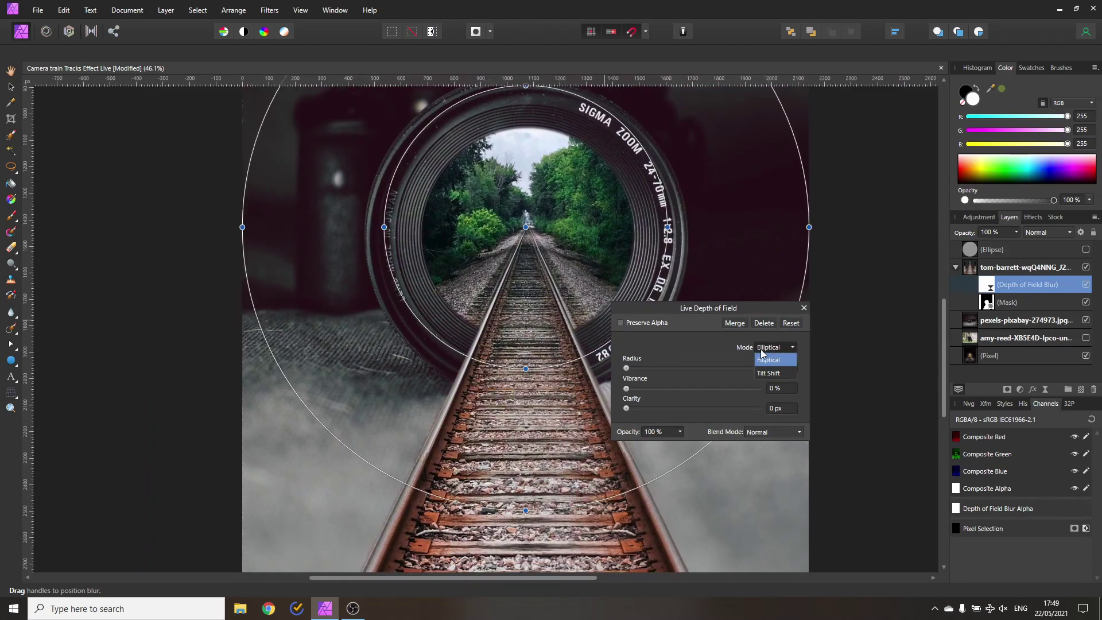
click(768, 373)
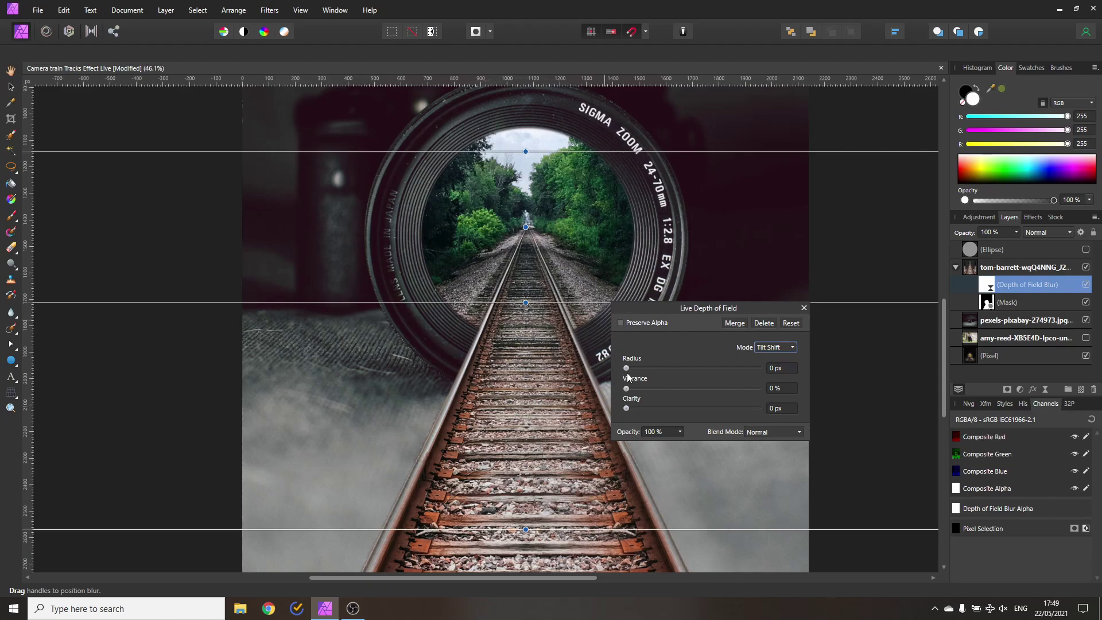
drag(626, 367, 750, 369)
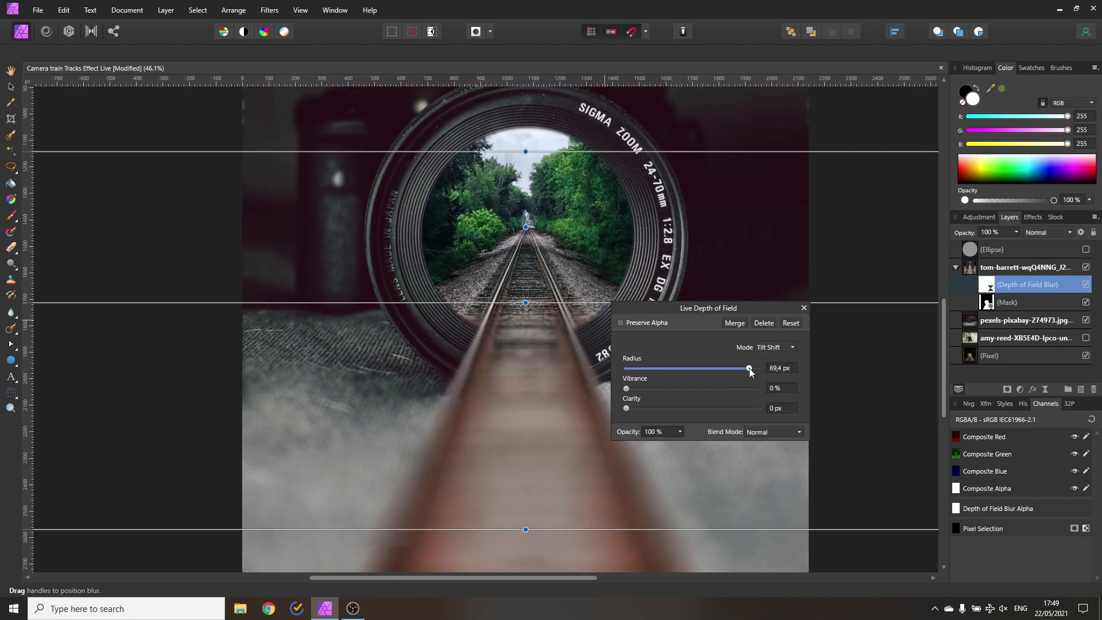
Reposition the lower tilt-shift lines so the blur begins on the tracks just below the lens and reaches full strength beyond the photo's lower edge
scroll(593, 389, down, 3)
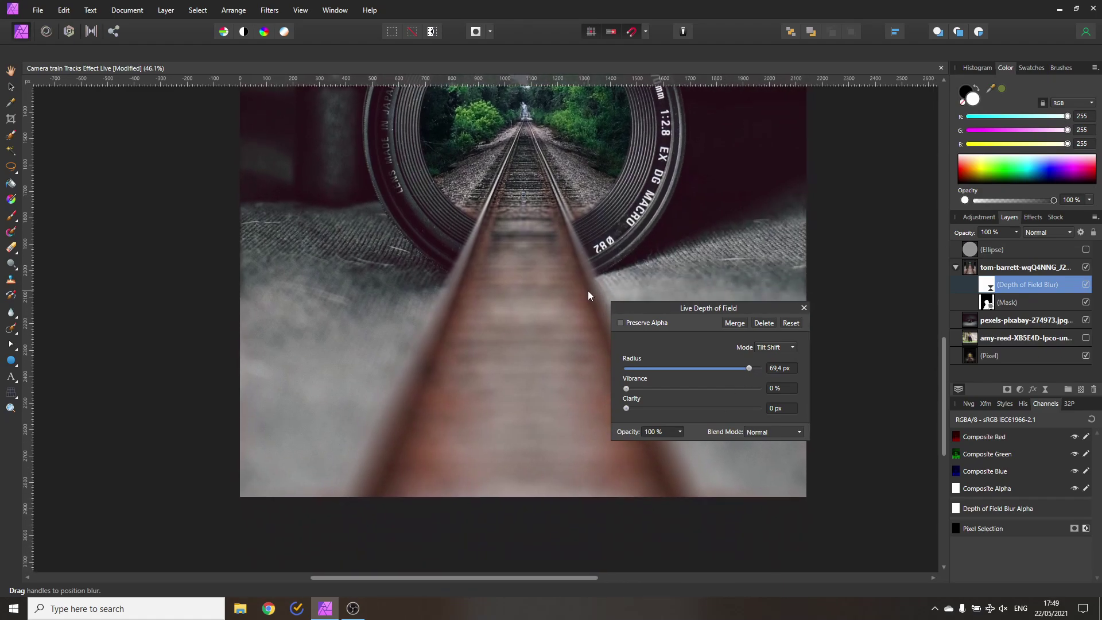
scroll(521, 354, up, 4)
drag(517, 351, 524, 463)
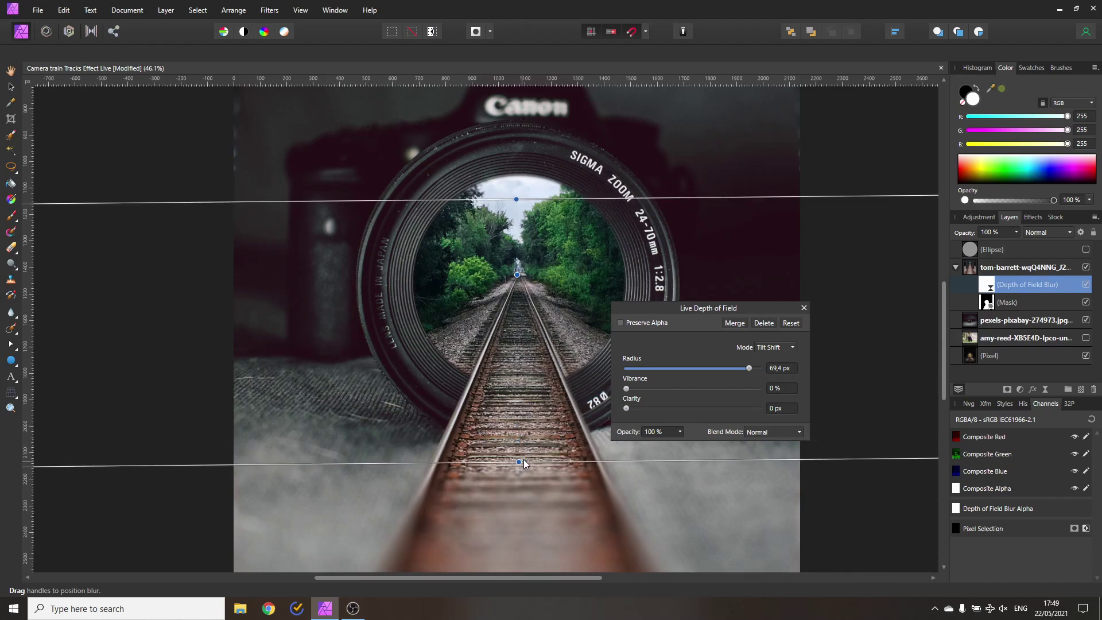
scroll(519, 451, down, 3)
scroll(536, 259, down, 3)
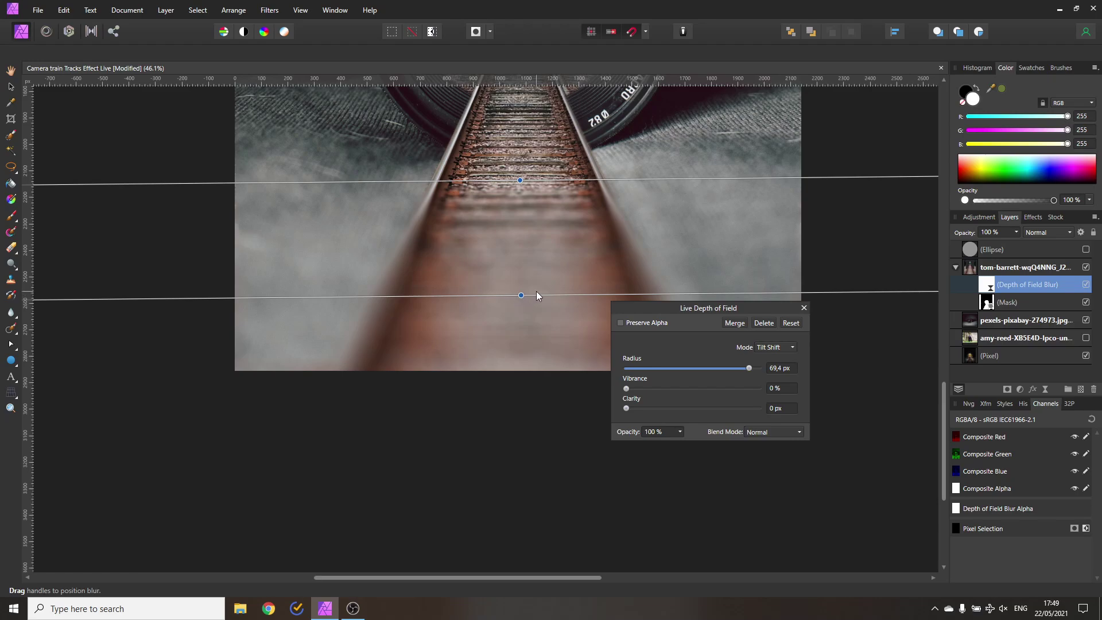
drag(521, 298, 519, 442)
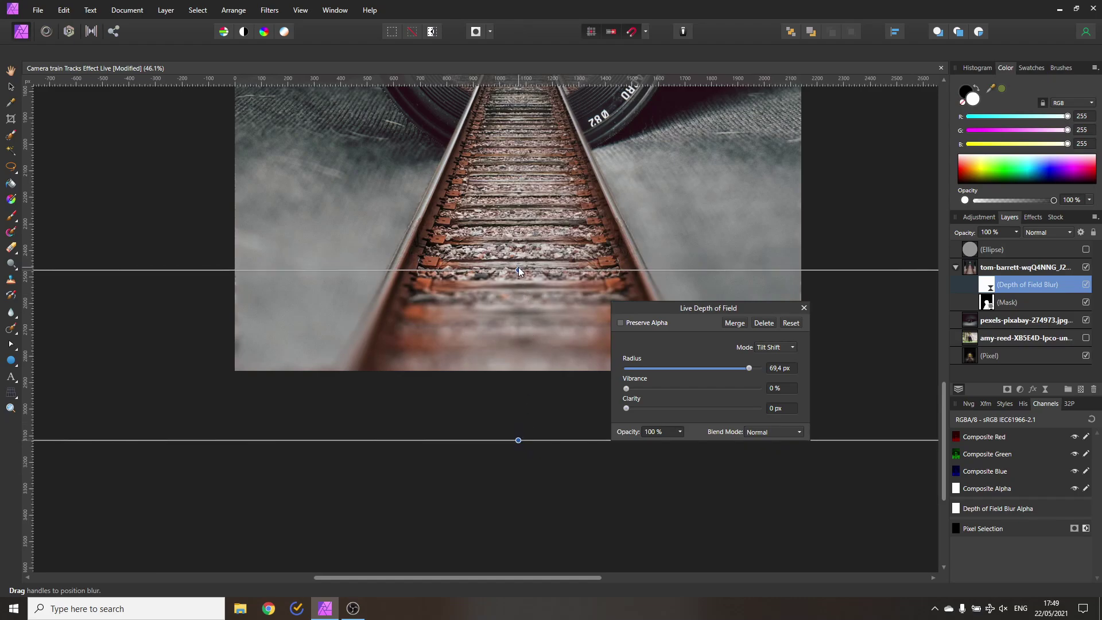
drag(518, 267, 519, 160)
drag(517, 440, 517, 465)
scroll(511, 318, down, 3)
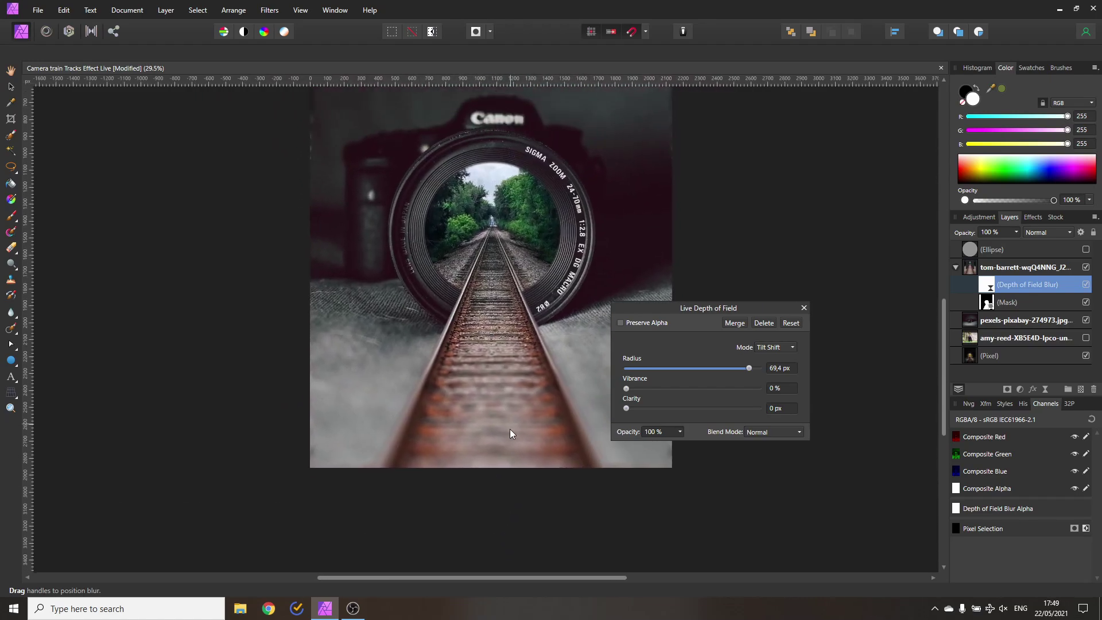
drag(491, 339, 491, 334)
scroll(505, 339, up, 3)
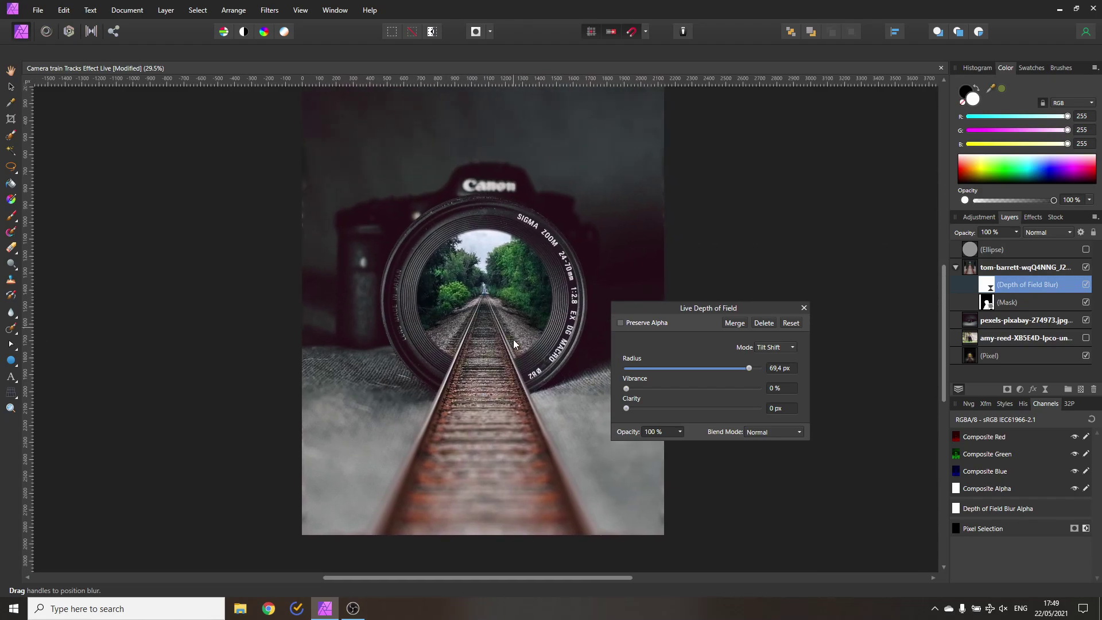
Move the upper tilt-shift lines so the outer one sits above the photo and the inner one above the lens opening
drag(485, 159, 486, 101)
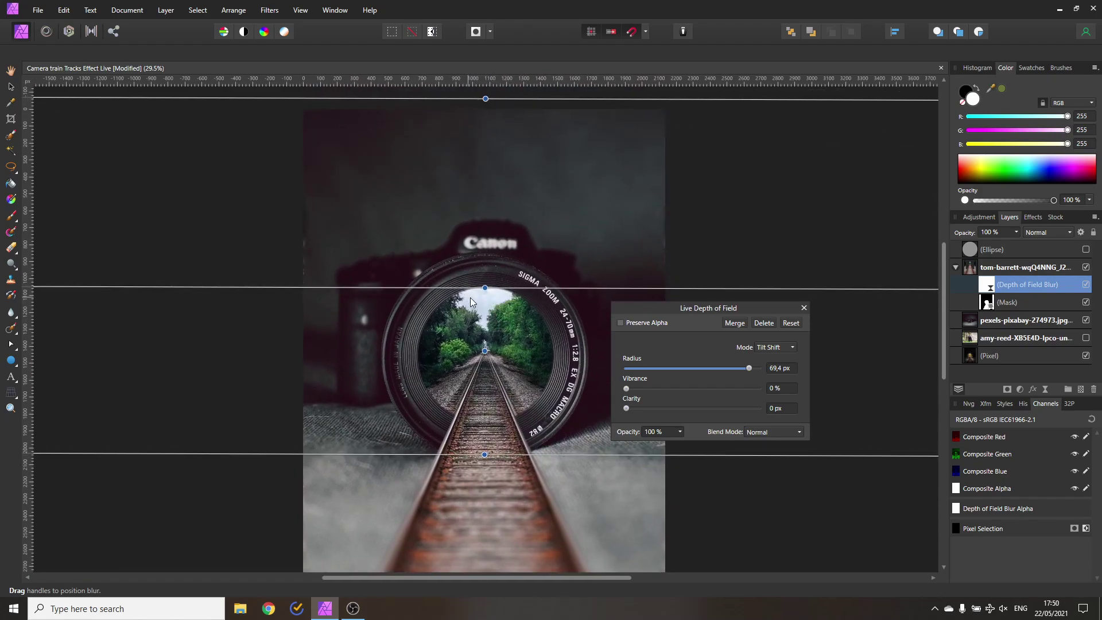
drag(485, 287, 483, 260)
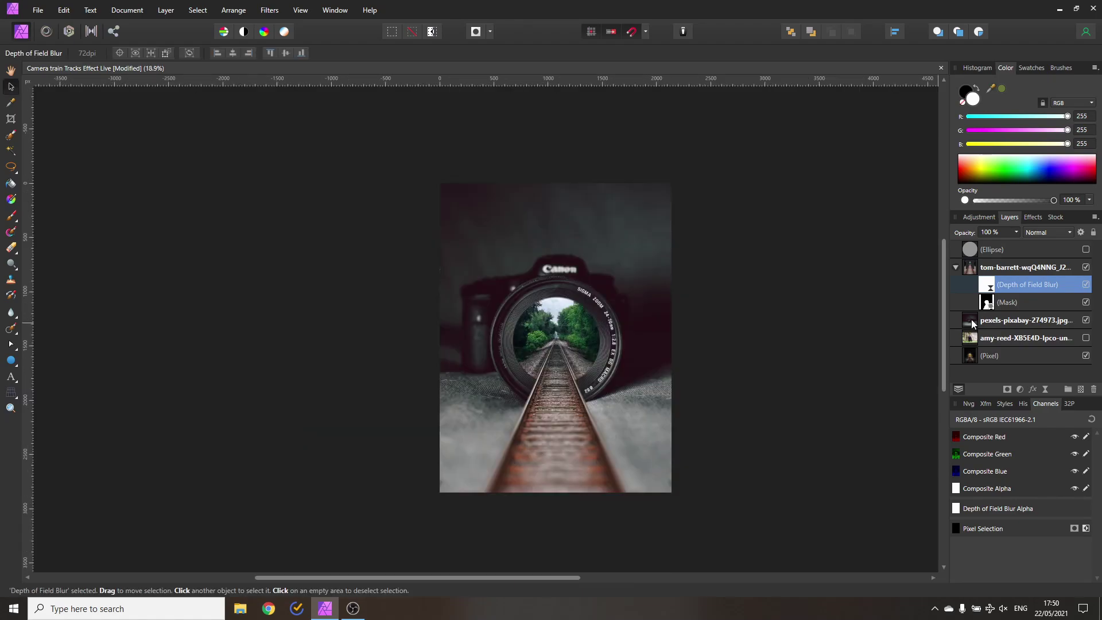
Move the gorilla photo layer above the train tracks layer and make it visible
drag(974, 339, 1011, 270)
click(1086, 268)
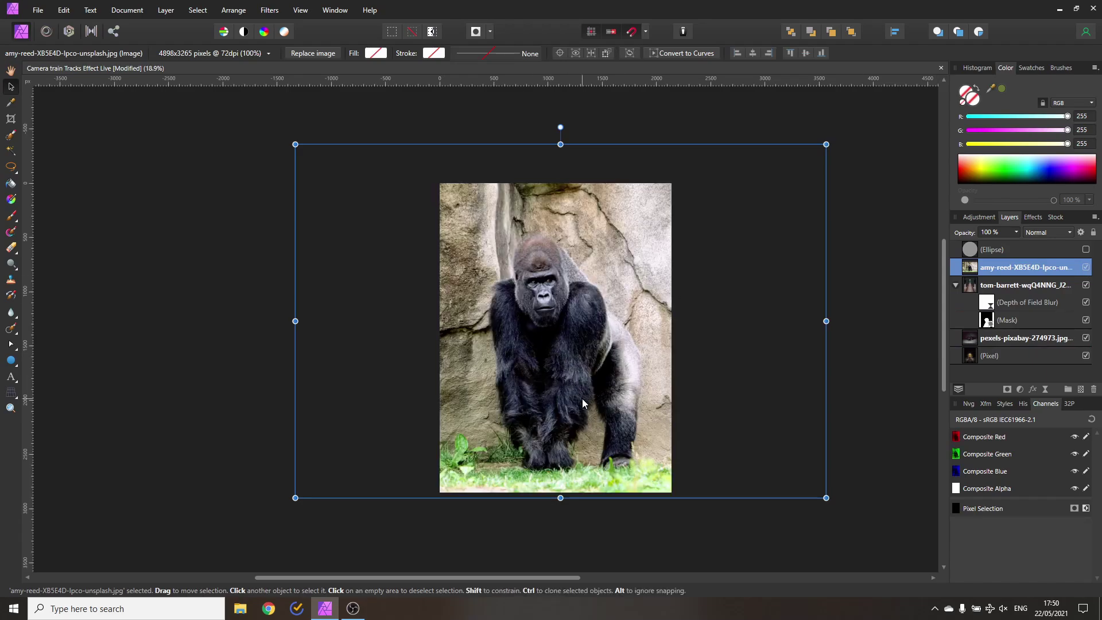
scroll(582, 399, up, 2)
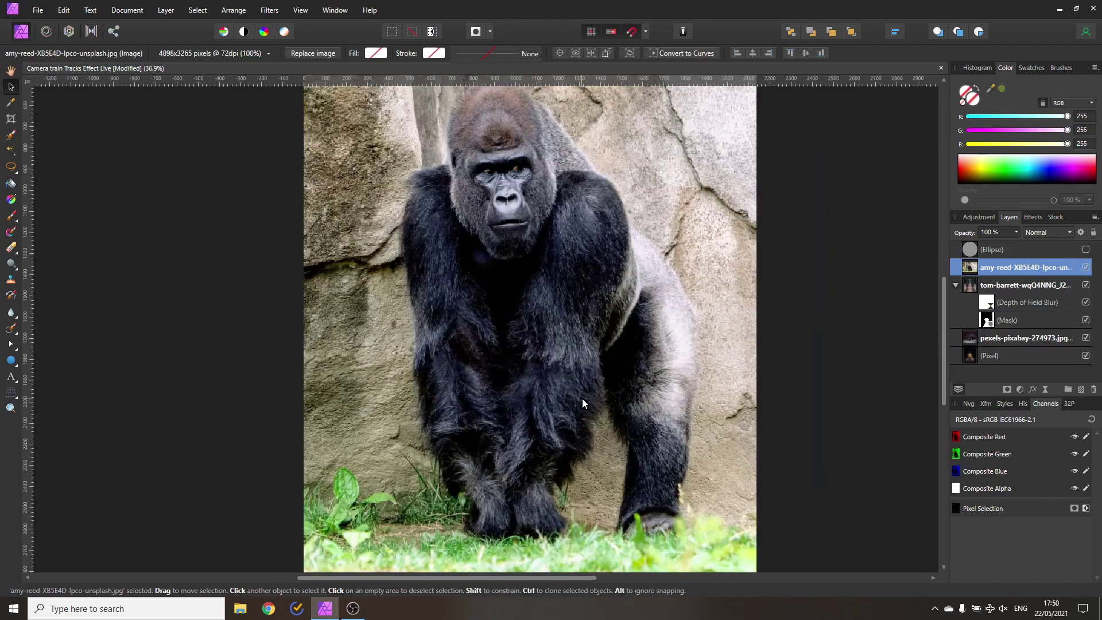
Rasterize and trim the gorilla photo layer to the canvas and rename it gorilla
right_click(973, 265)
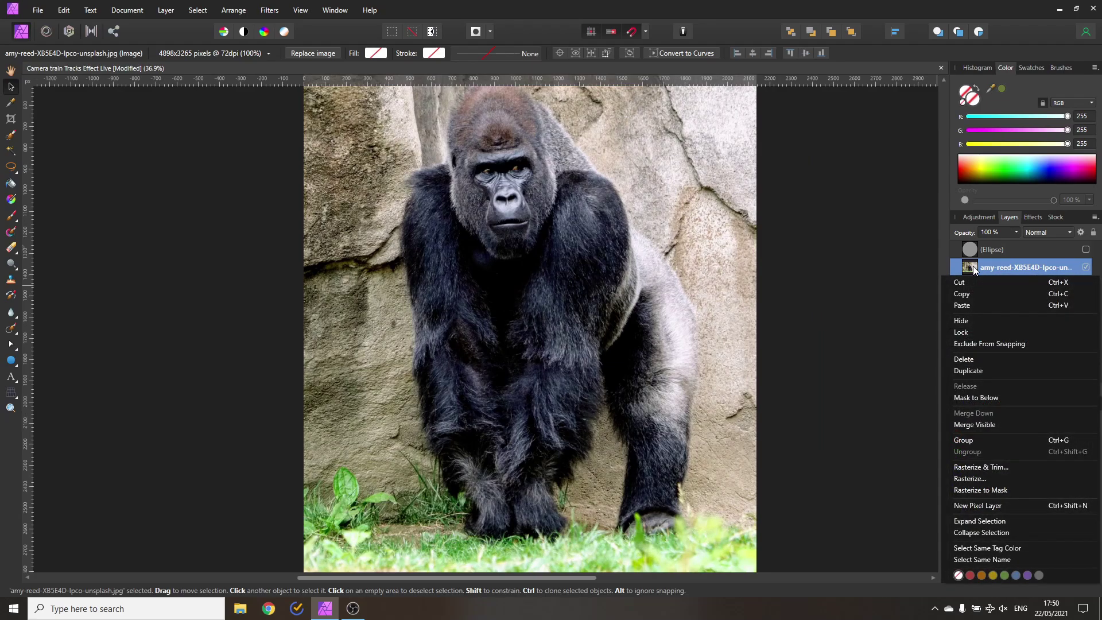
click(993, 467)
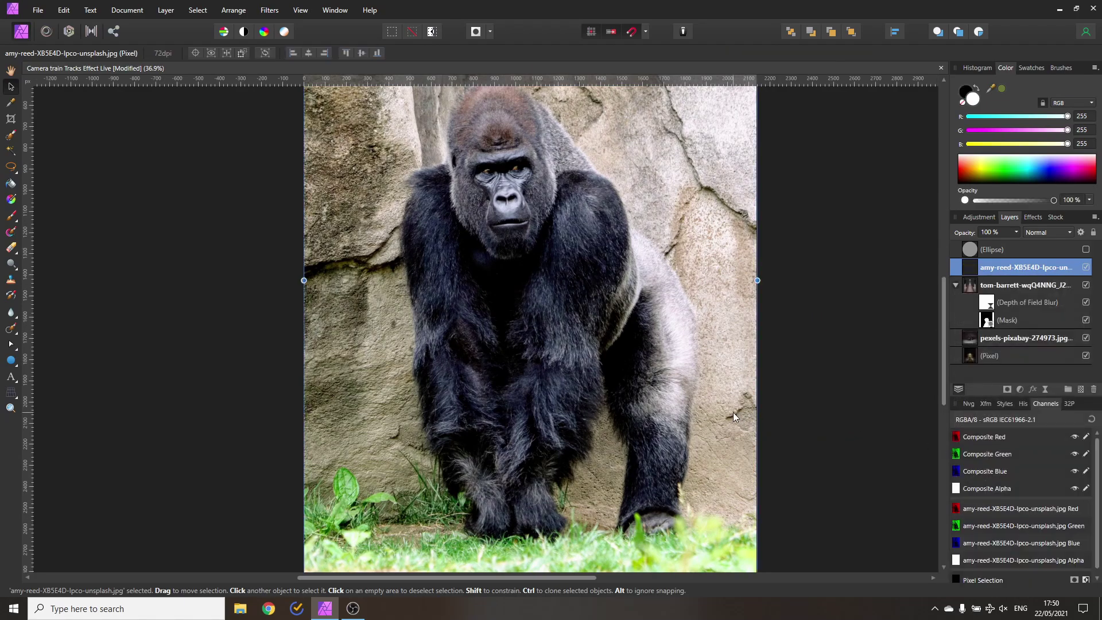
scroll(732, 412, down, 1)
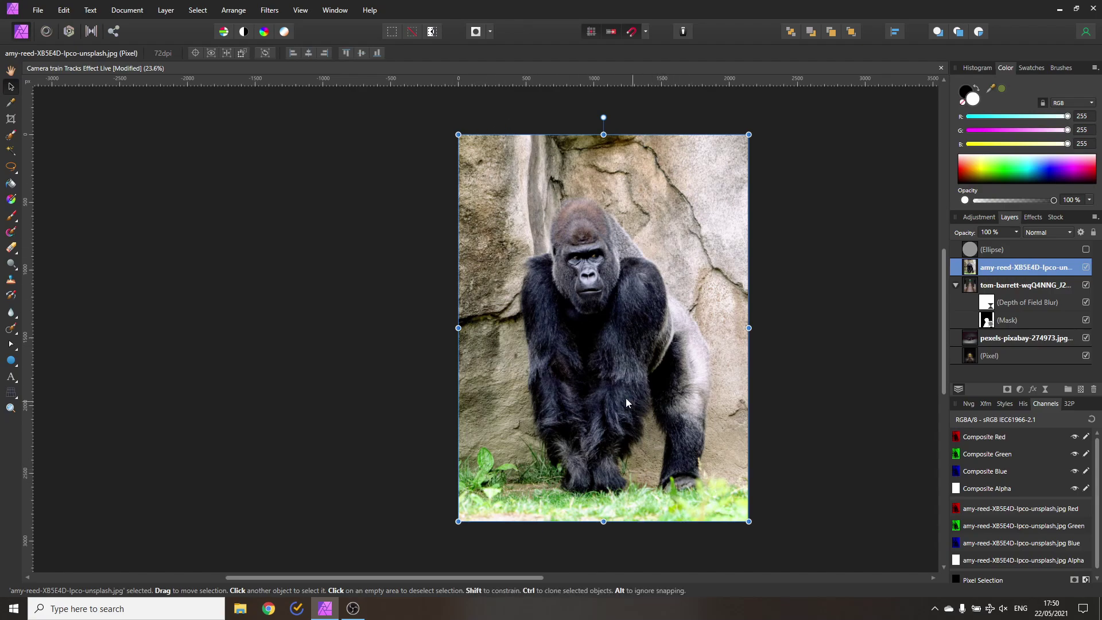
scroll(637, 397, up, 1)
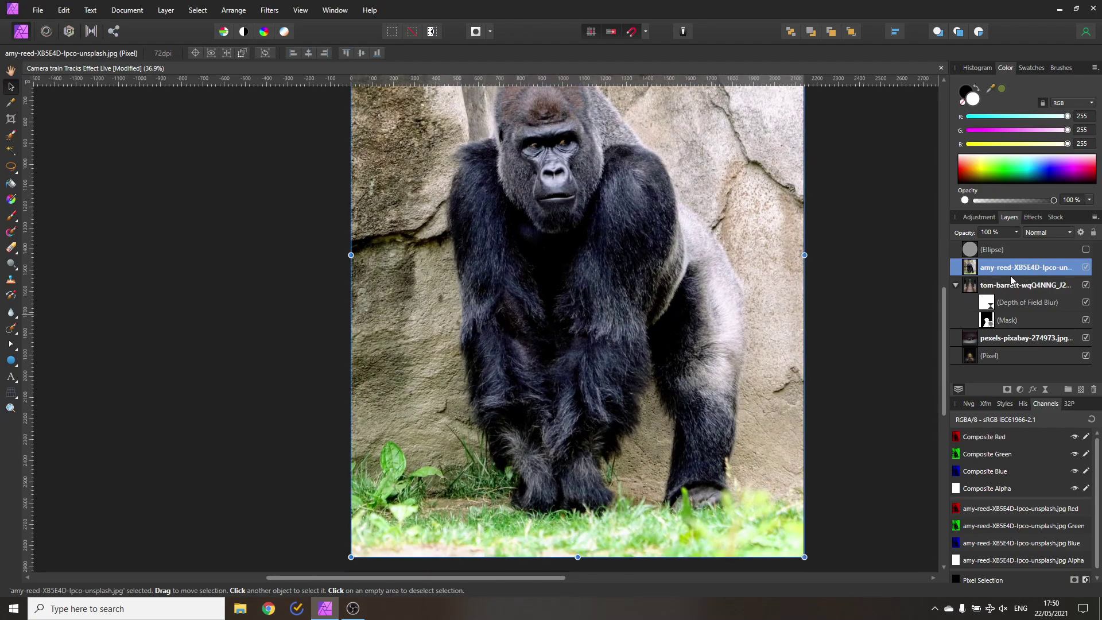
text(gorilla)
key(Return)
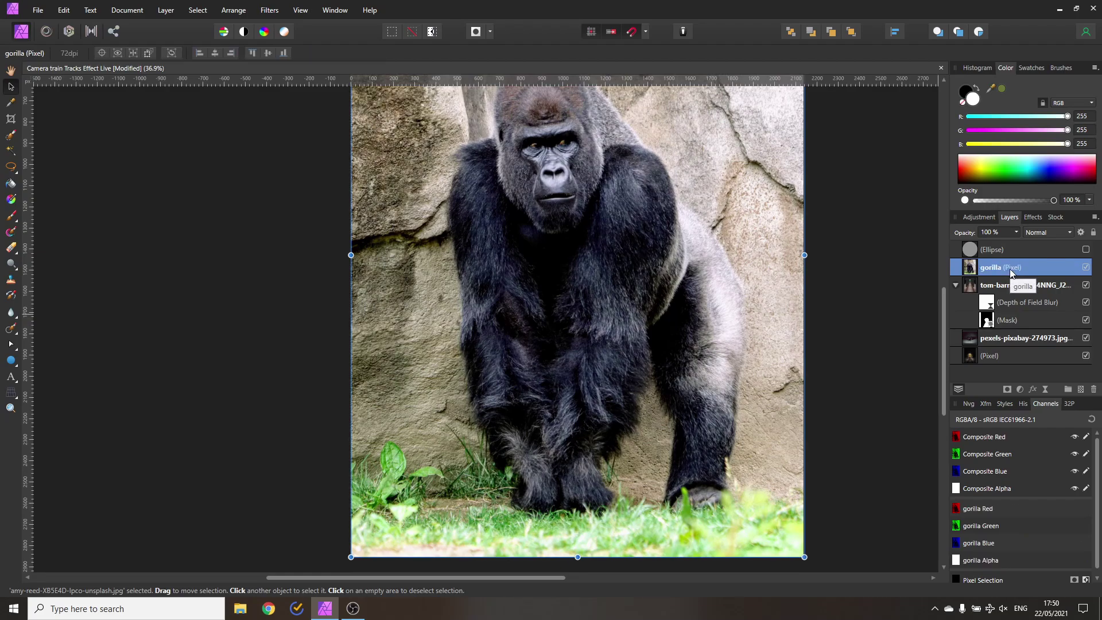
Select the whole gorilla with the Selection Brush, from its front arms to its hind foot
drag(818, 272, 789, 319)
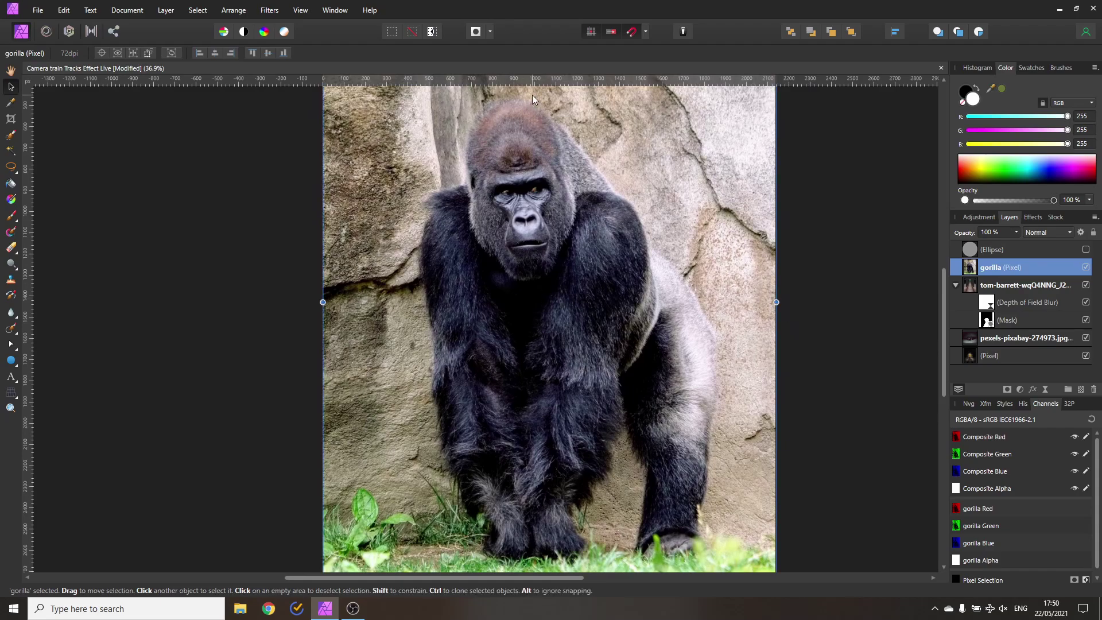
click(9, 137)
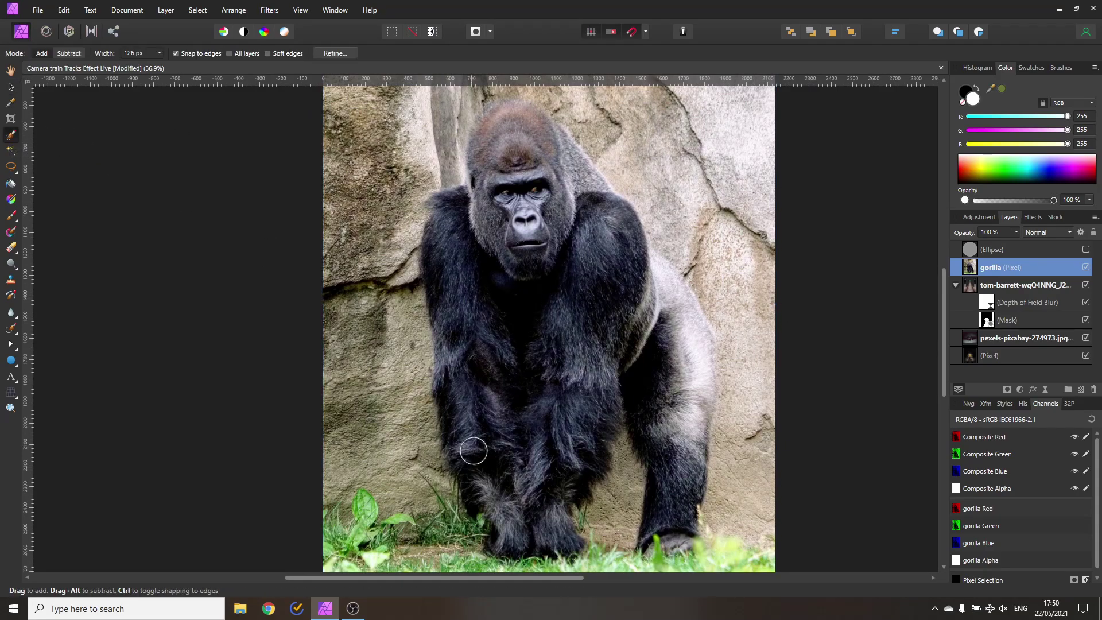
mouse_move(502, 505)
mouse_down()
mouse_move(464, 421)
mouse_move(445, 277)
mouse_move(448, 218)
mouse_move(484, 131)
mouse_move(682, 428)
mouse_move(672, 515)
mouse_move(566, 414)
mouse_move(735, 395)
mouse_up()
scroll(734, 395, down, 4)
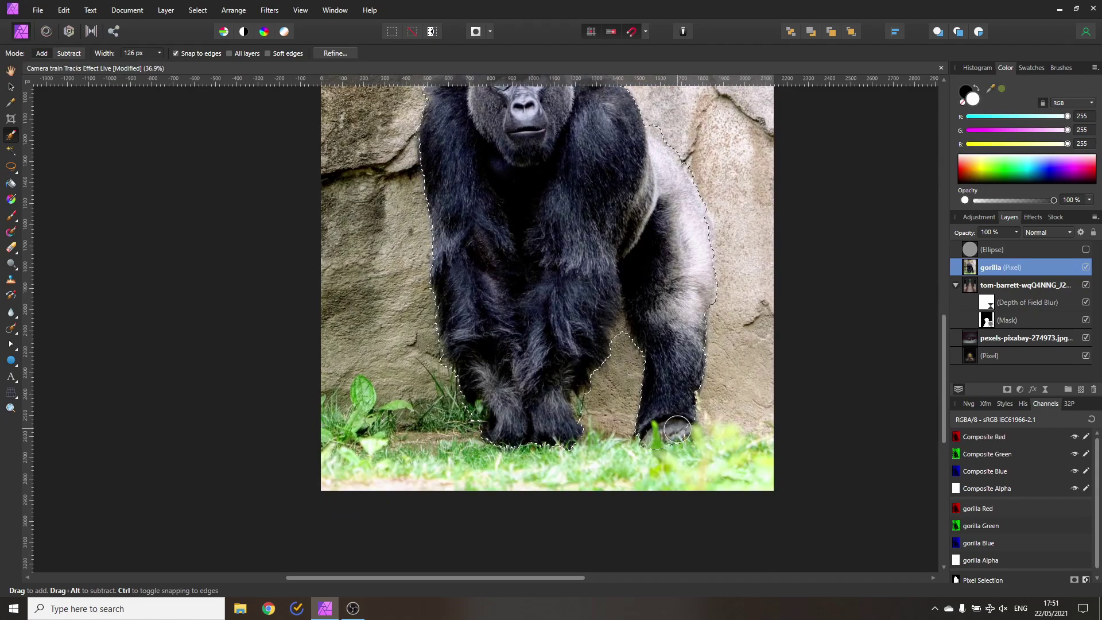
Refine the gorilla selection with matted edges, output it as a selection, and mask the gorilla layer with it
key(ctrl+alt+r)
scroll(538, 225, up, 4)
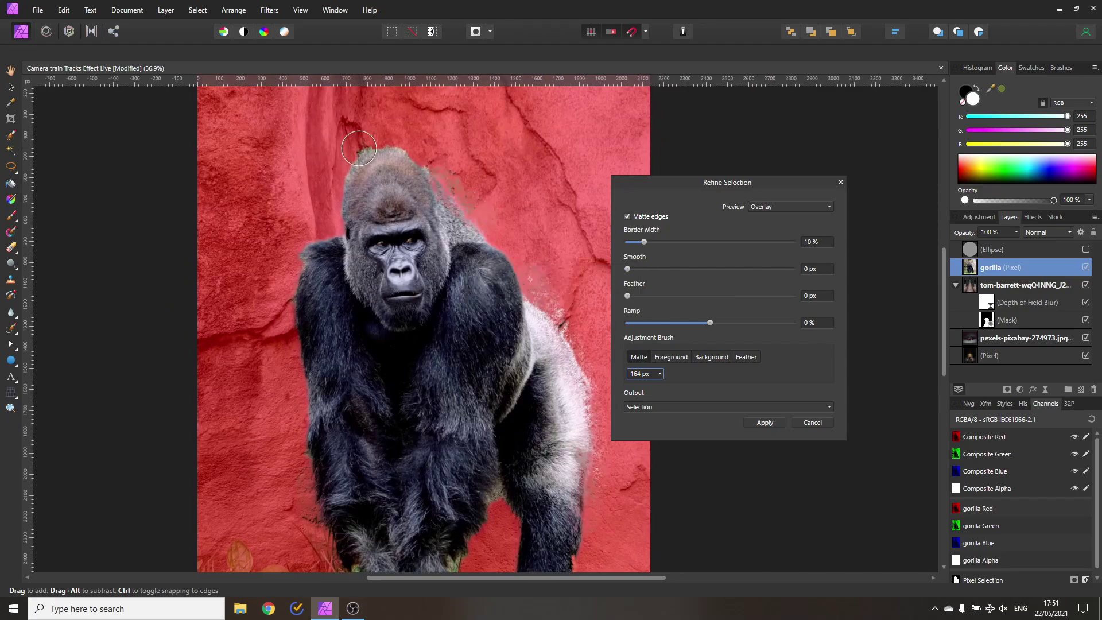
click(791, 207)
click(769, 226)
click(768, 425)
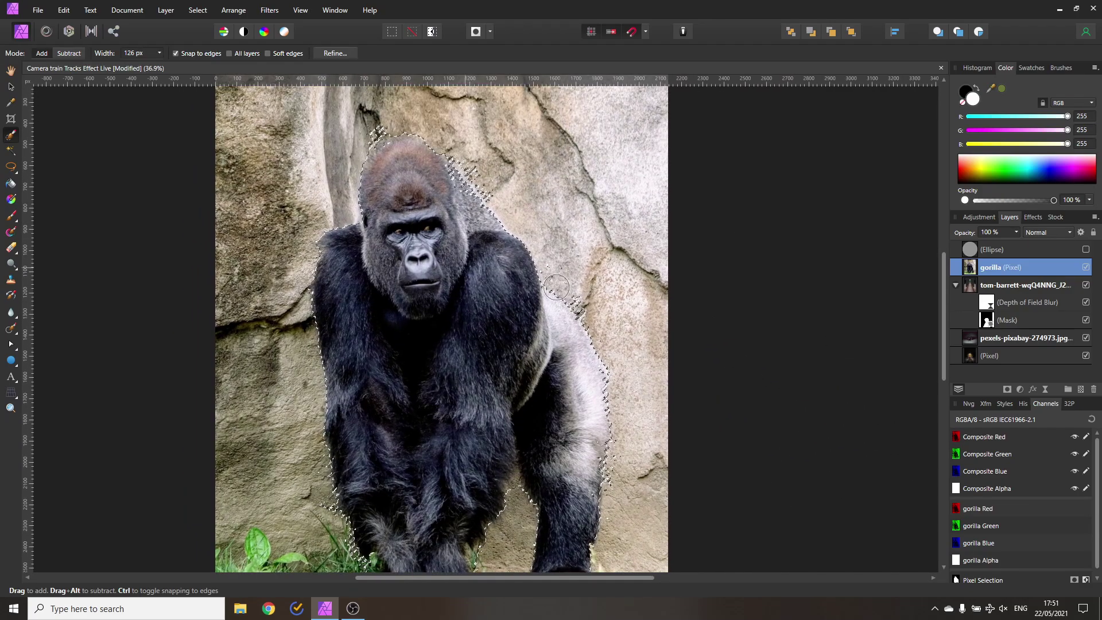
click(1006, 388)
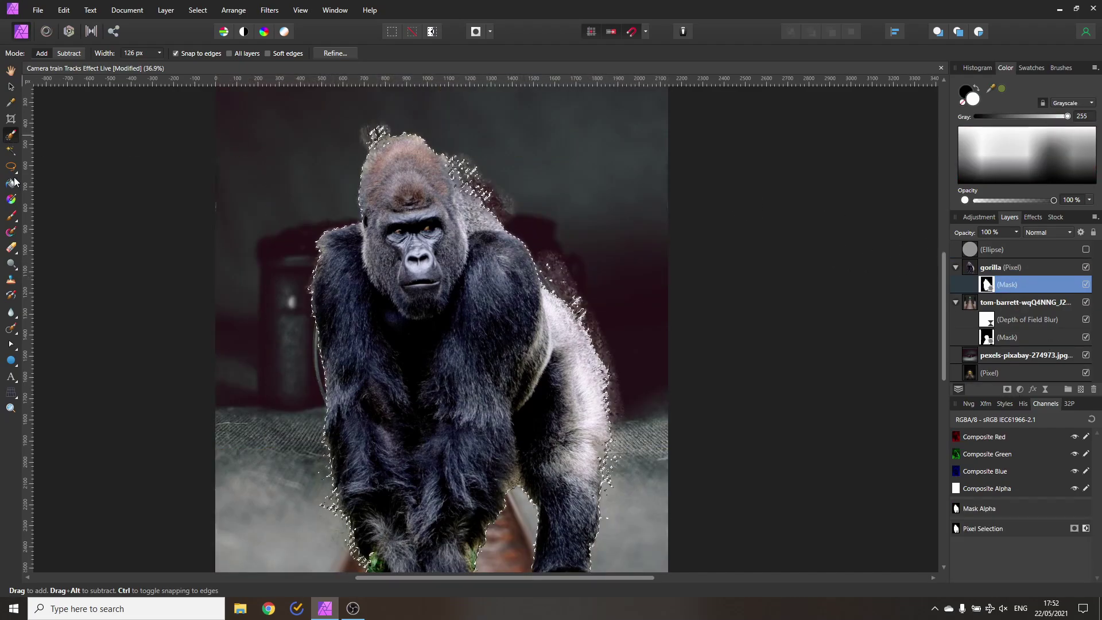
Deselect and paint black on the gorilla mask along the back and hind leg, using a 117 px brush at 39% hardness
click(11, 217)
key(x)
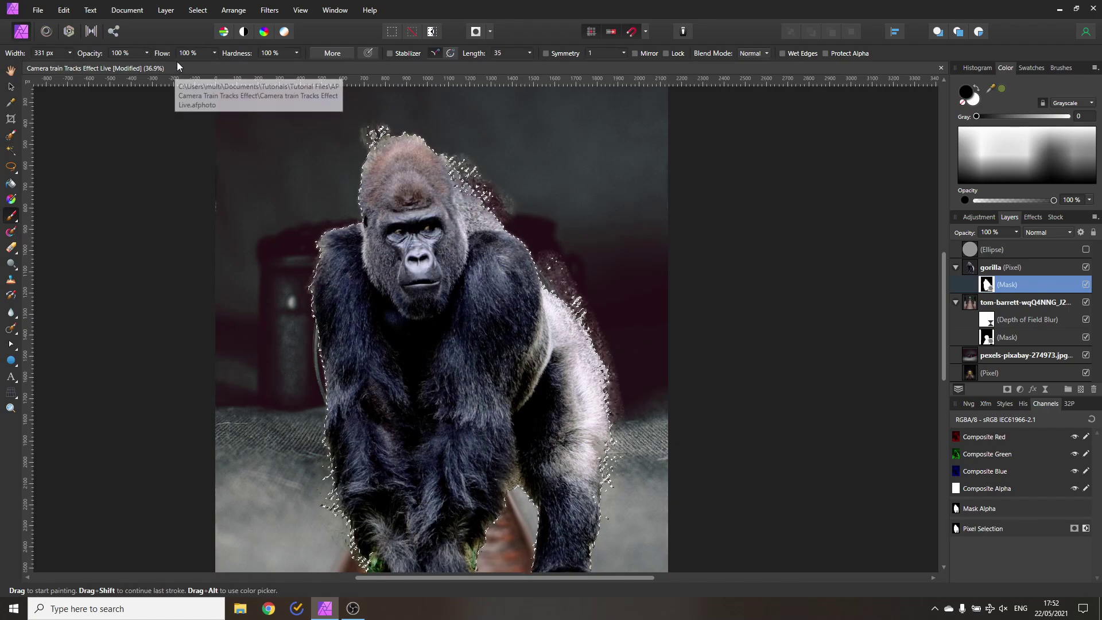
key(ctrl+d)
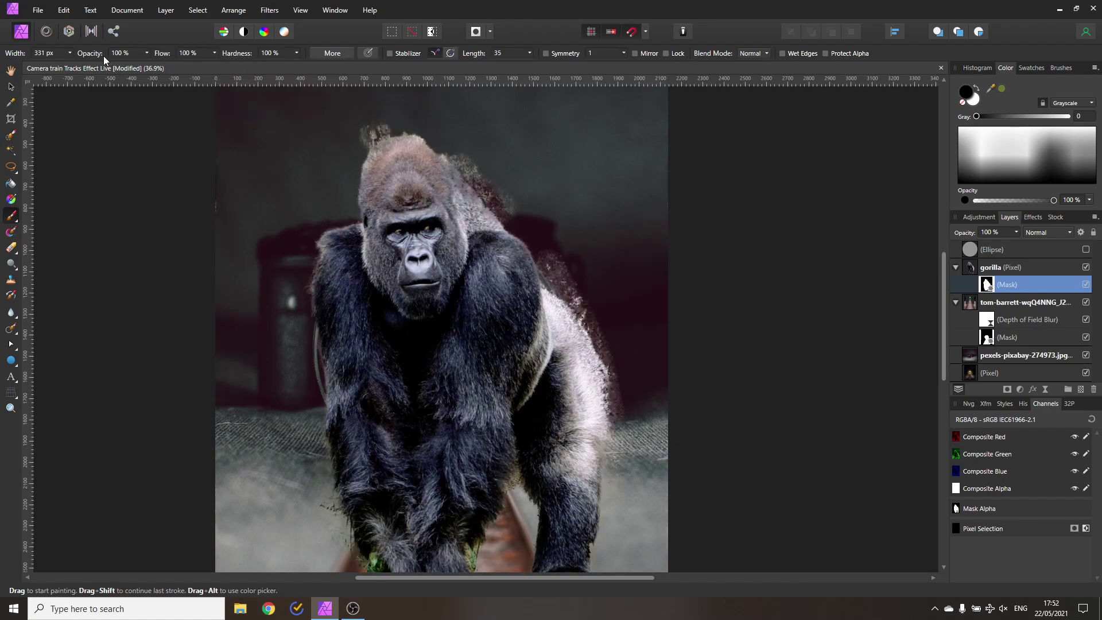
click(296, 53)
click(296, 56)
drag(67, 60, 57, 66)
scroll(588, 273, up, 3)
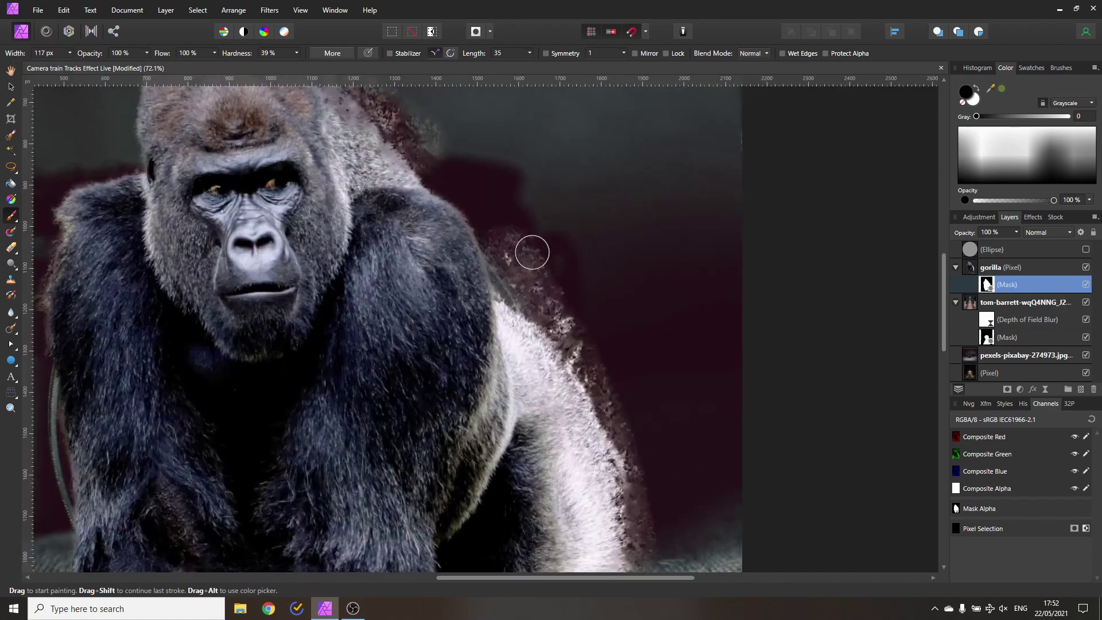
mouse_move(532, 252)
mouse_down()
mouse_move(504, 252)
mouse_move(562, 297)
mouse_move(551, 295)
mouse_move(556, 313)
mouse_move(625, 428)
mouse_move(653, 431)
mouse_move(585, 284)
mouse_move(578, 378)
mouse_move(564, 367)
mouse_move(548, 252)
mouse_move(584, 416)
mouse_move(578, 370)
mouse_move(569, 412)
mouse_move(571, 305)
mouse_up()
drag(574, 359, 566, 322)
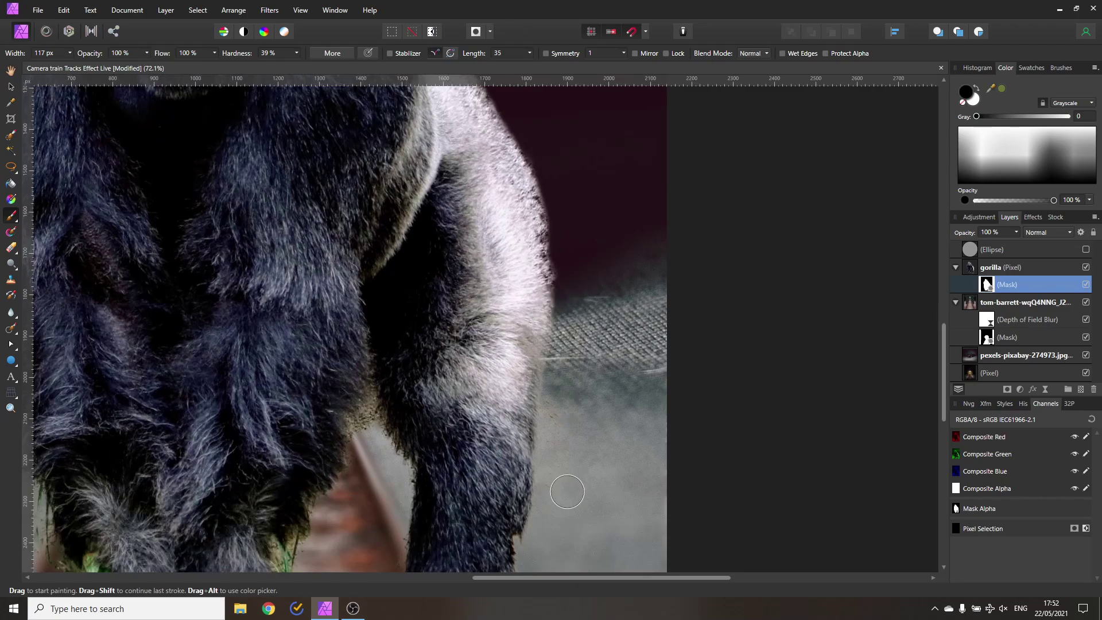
mouse_move(568, 492)
mouse_down()
mouse_move(549, 438)
mouse_move(552, 515)
mouse_move(565, 516)
mouse_up()
drag(585, 453, 604, 310)
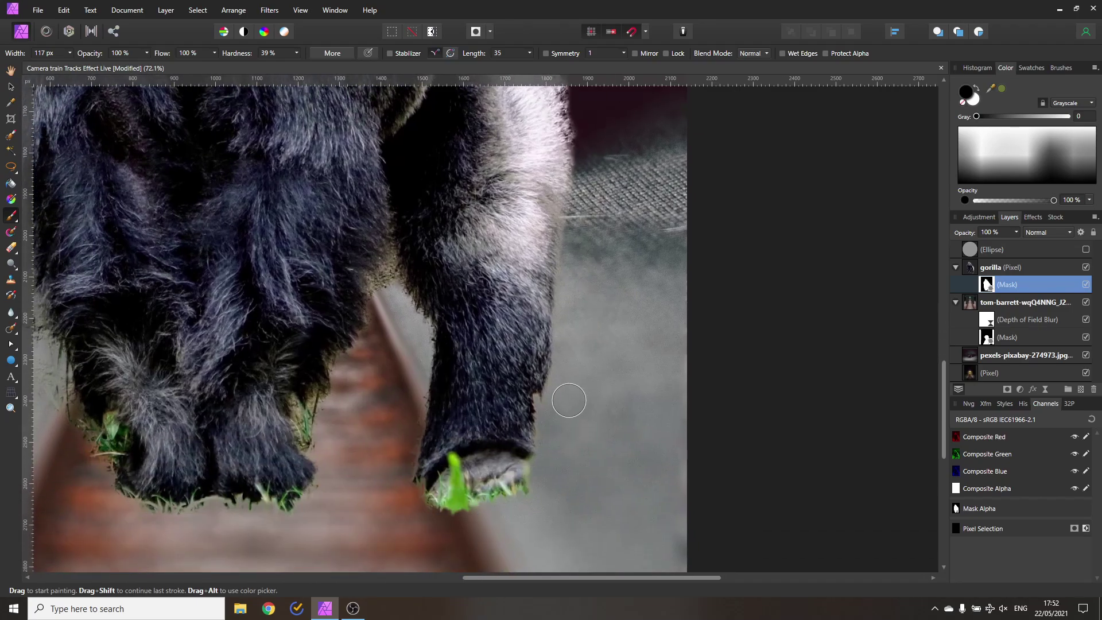
Paint away the leftover background fringe on the mask around the gorilla's head, neck and front shoulder
scroll(589, 341, up, 10)
scroll(590, 341, left, 3)
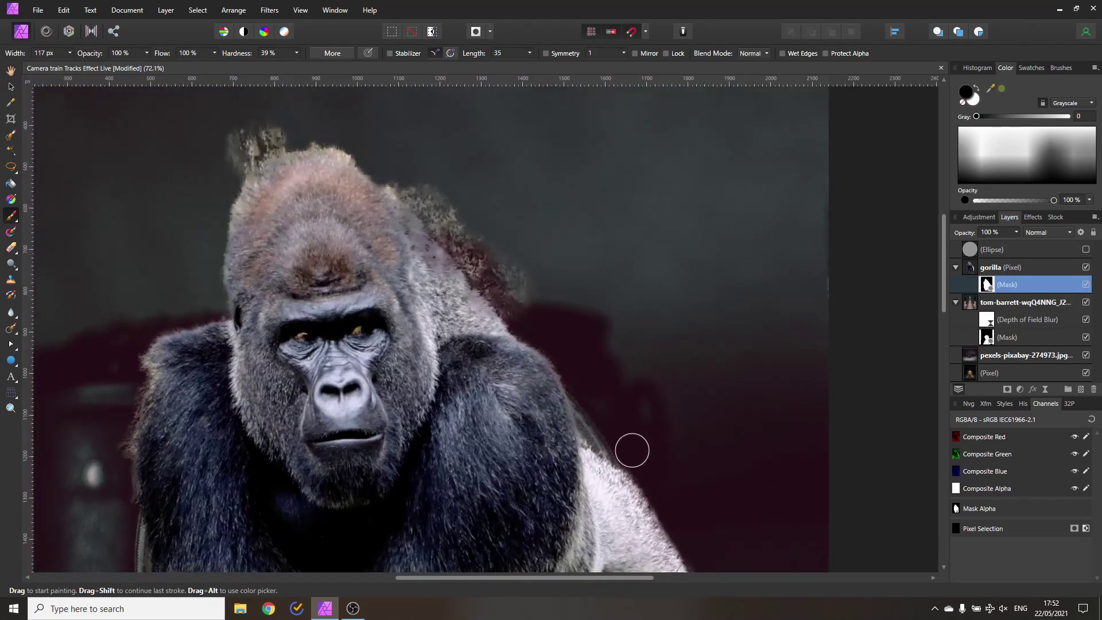
mouse_move(551, 290)
mouse_down()
mouse_move(469, 222)
mouse_move(533, 297)
mouse_move(534, 320)
mouse_move(496, 283)
mouse_move(514, 316)
mouse_move(415, 171)
mouse_move(456, 223)
mouse_move(399, 169)
mouse_move(480, 259)
mouse_move(395, 164)
mouse_move(387, 181)
mouse_move(405, 183)
mouse_move(338, 135)
mouse_move(294, 125)
mouse_move(220, 141)
mouse_move(323, 130)
mouse_move(269, 138)
mouse_move(227, 164)
mouse_move(354, 135)
mouse_move(260, 143)
mouse_move(224, 169)
mouse_move(259, 147)
mouse_up()
drag(105, 271, 269, 184)
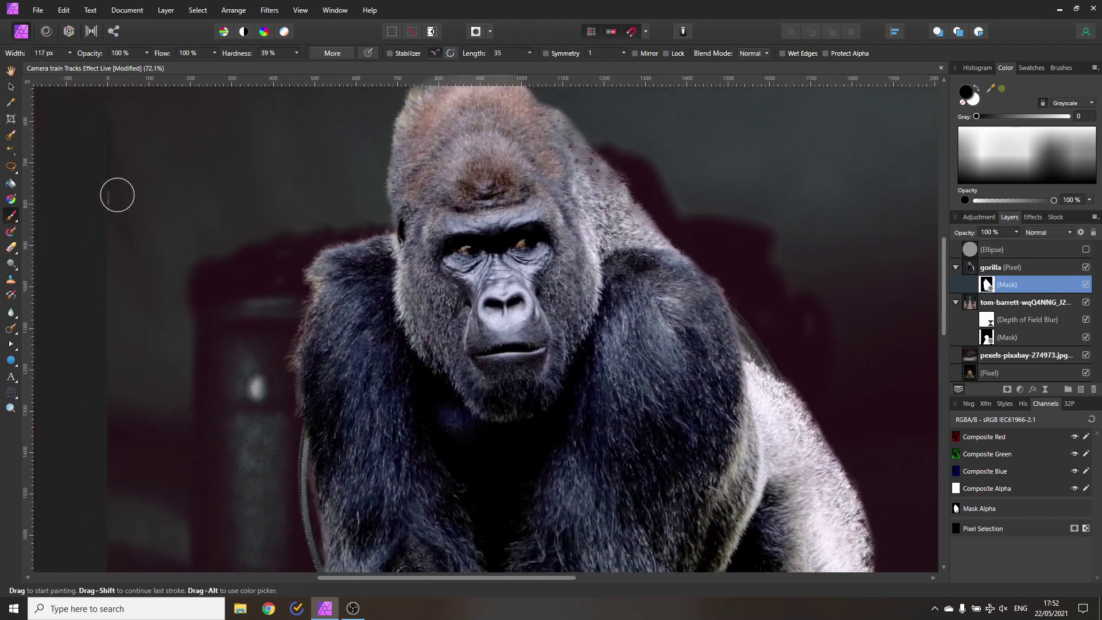
Clean up the mask around the gorilla's forearms, hands and hind foot by painting out stray background and grass
scroll(236, 318, down, 5)
scroll(301, 373, down, 3)
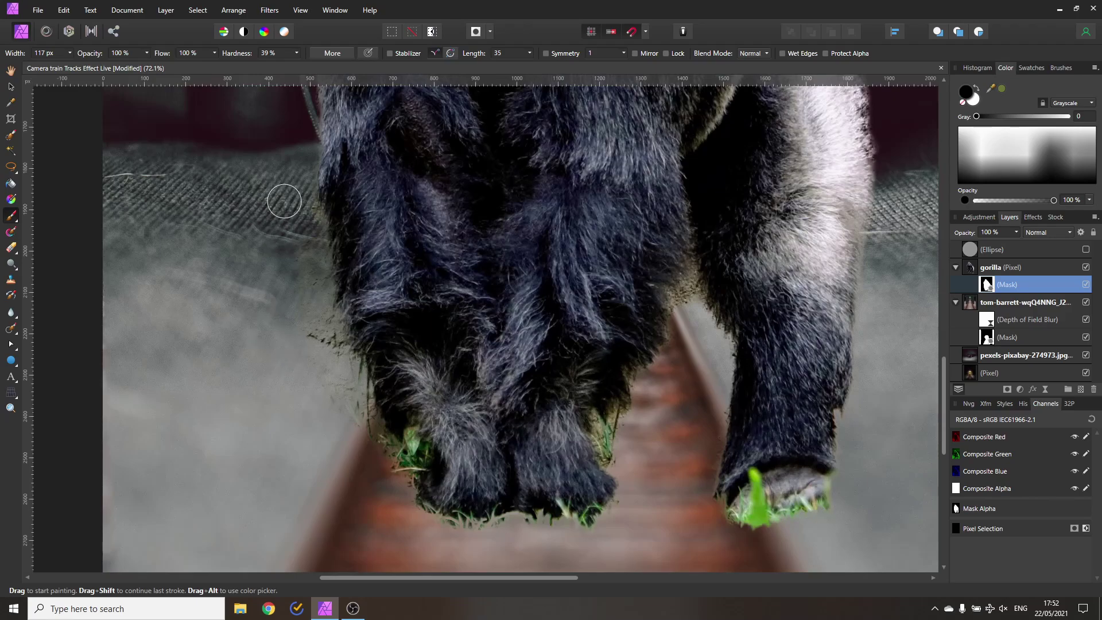
mouse_move(284, 201)
mouse_down()
mouse_move(310, 309)
mouse_move(335, 364)
mouse_up()
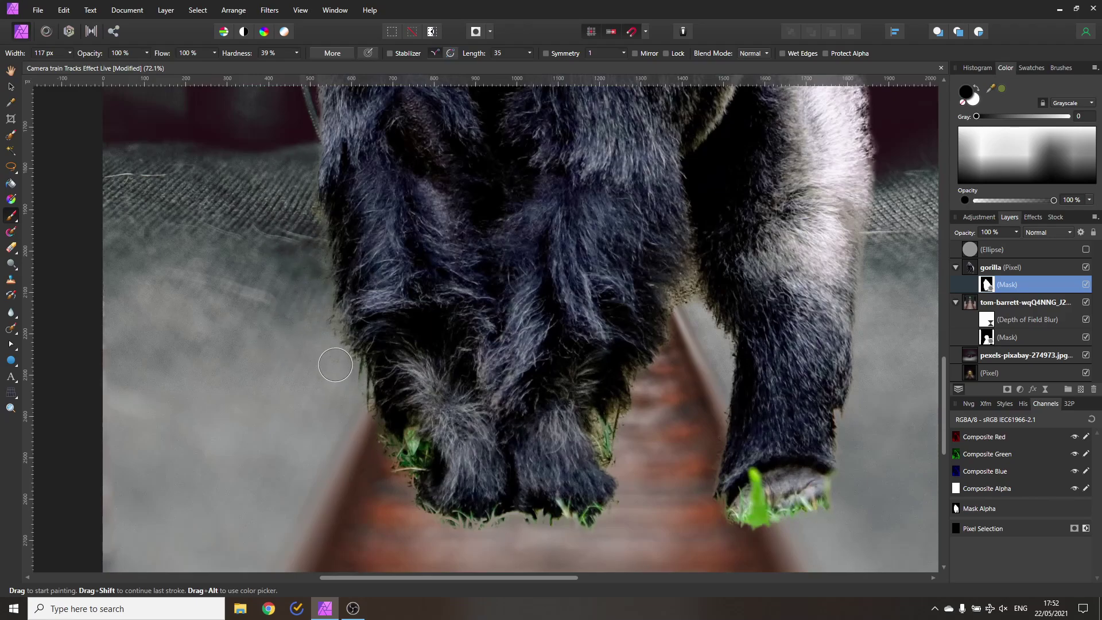
drag(367, 437, 385, 491)
drag(612, 432, 610, 447)
drag(669, 470, 626, 471)
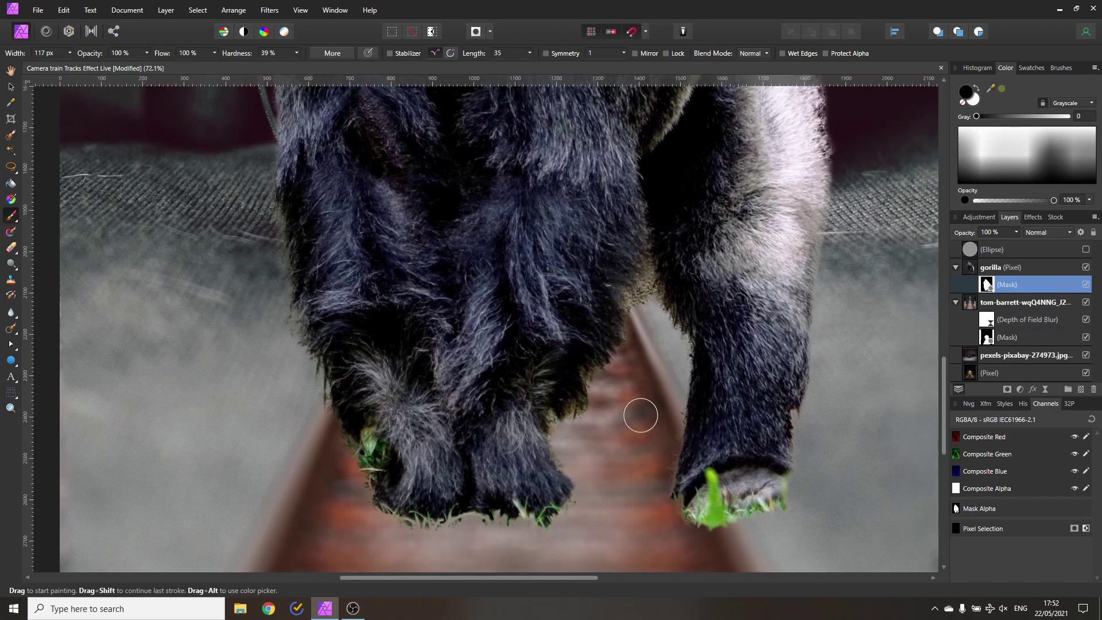
scroll(812, 443, down, 5)
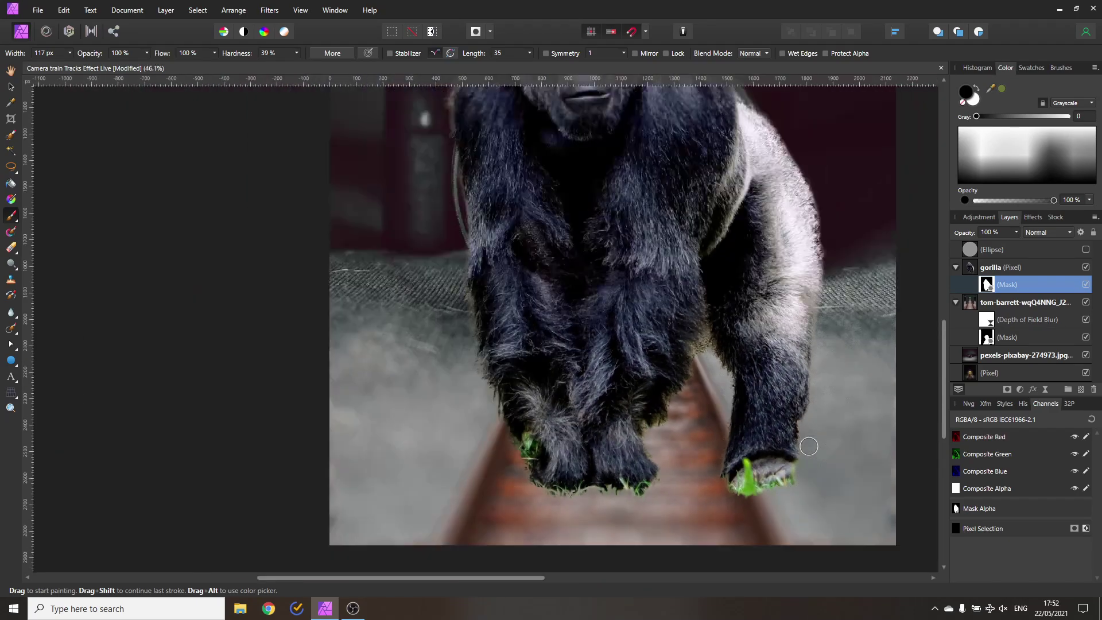
drag(833, 437, 768, 470)
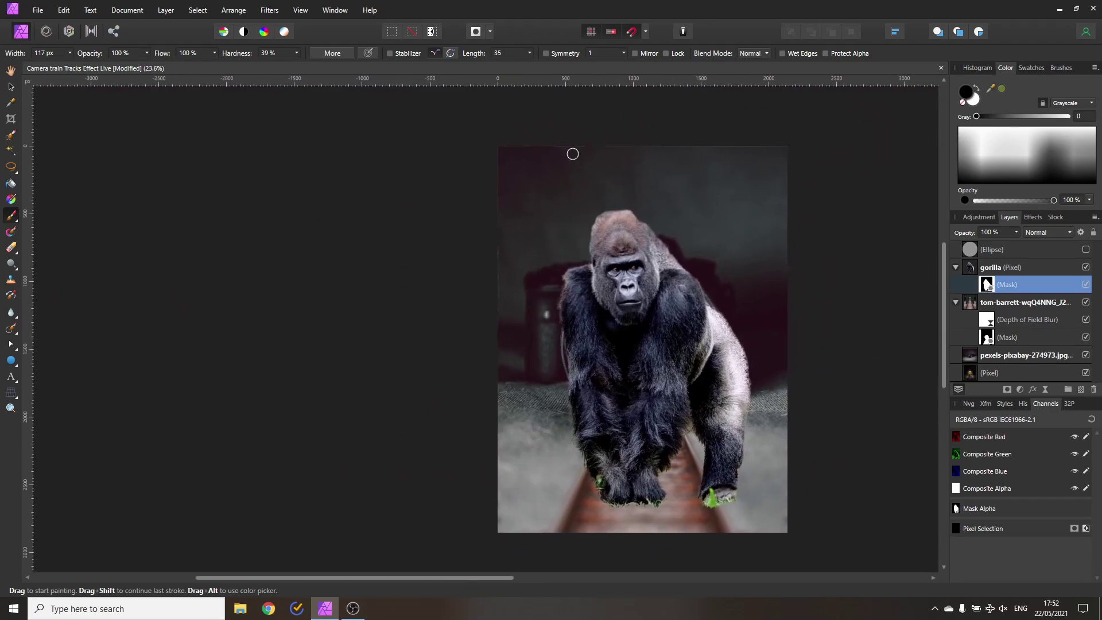
Rasterize the gorilla layer so its mask is merged into the pixels
click(11, 86)
click(970, 269)
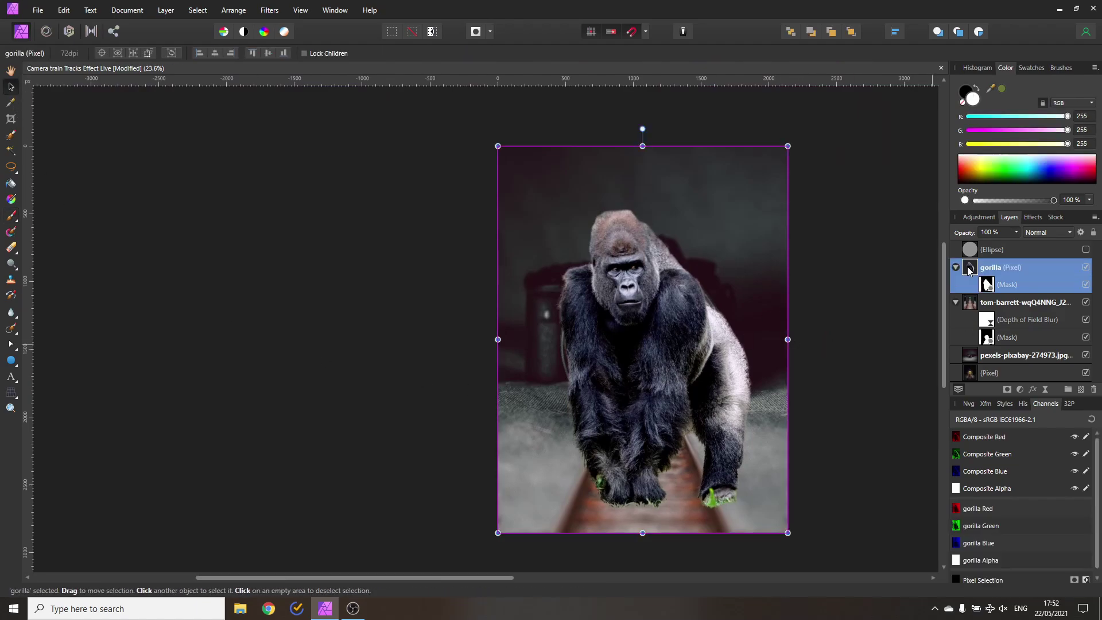
right_click(970, 270)
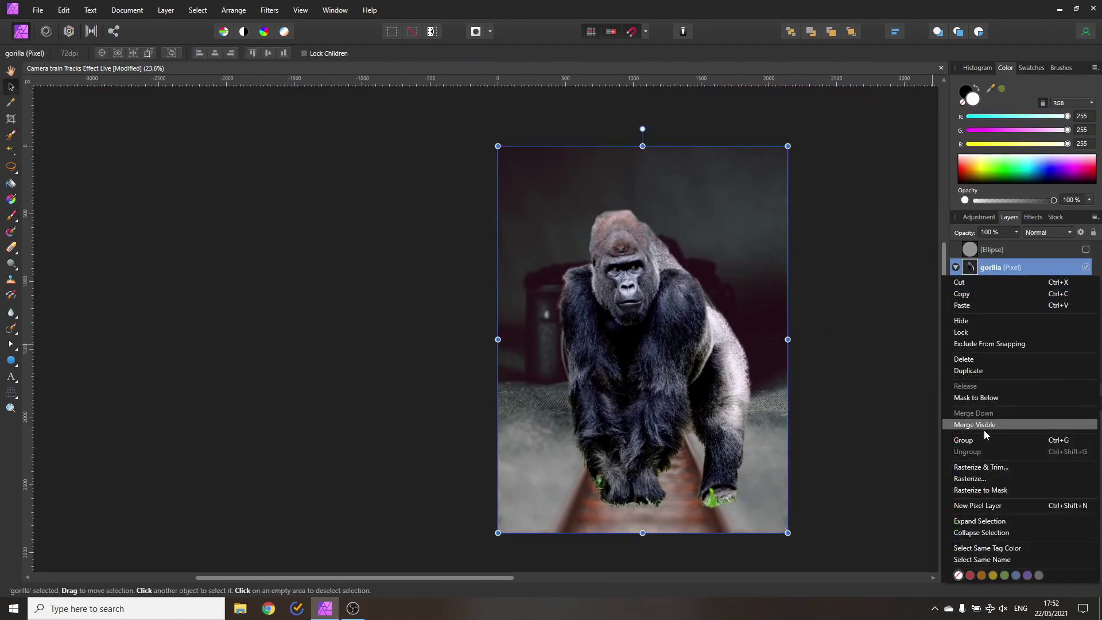
click(994, 476)
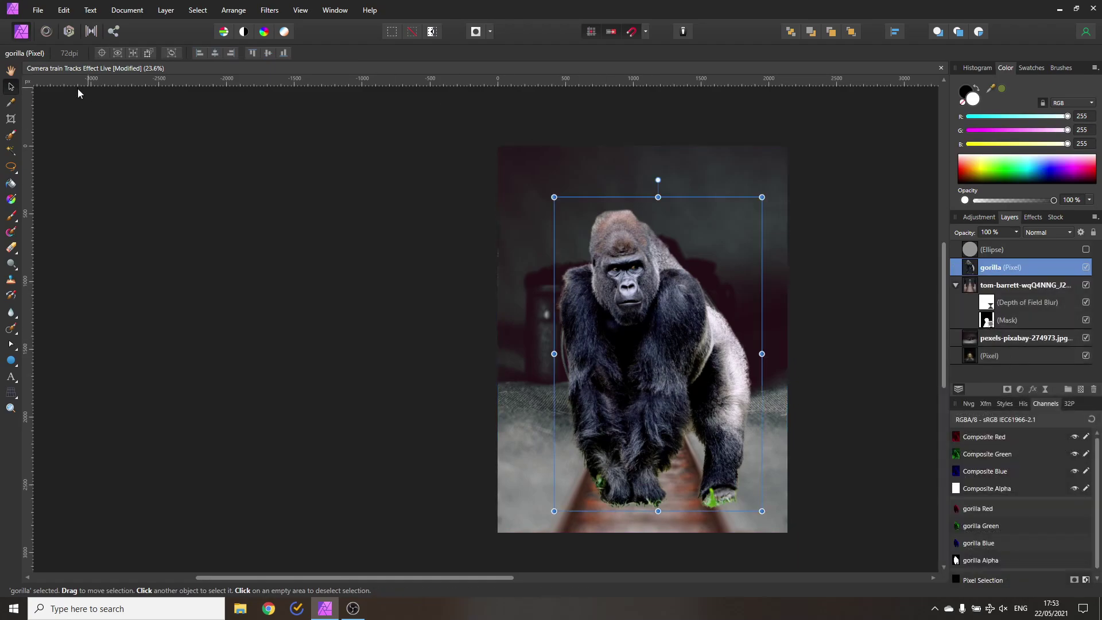
Scale the gorilla down proportionally and place it between the rails just in front of the lens opening
drag(759, 198, 647, 372)
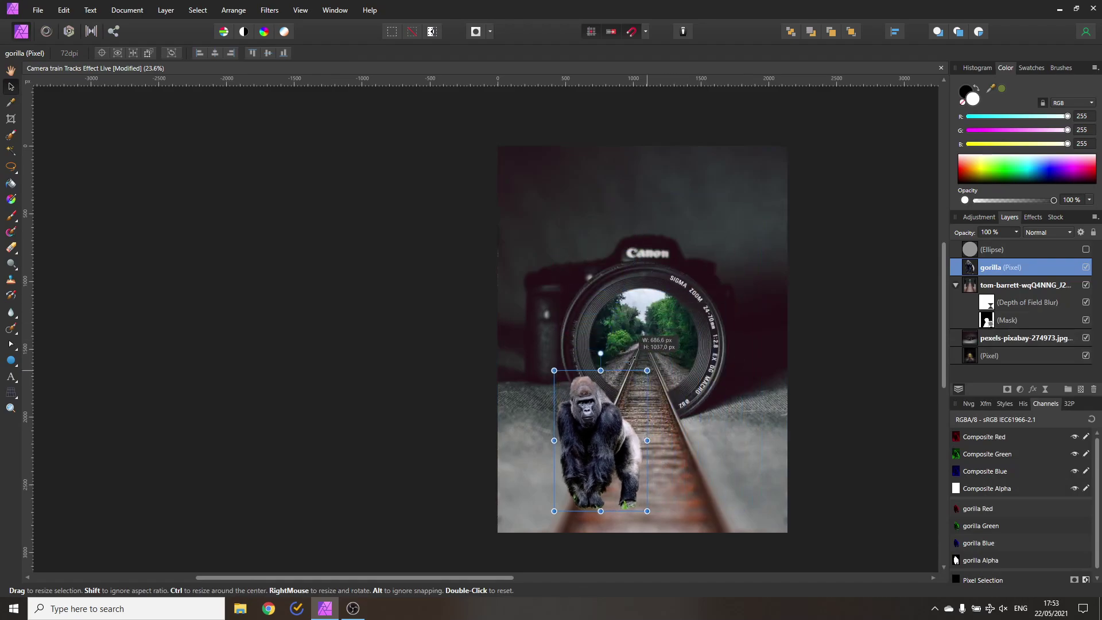
drag(603, 423, 638, 376)
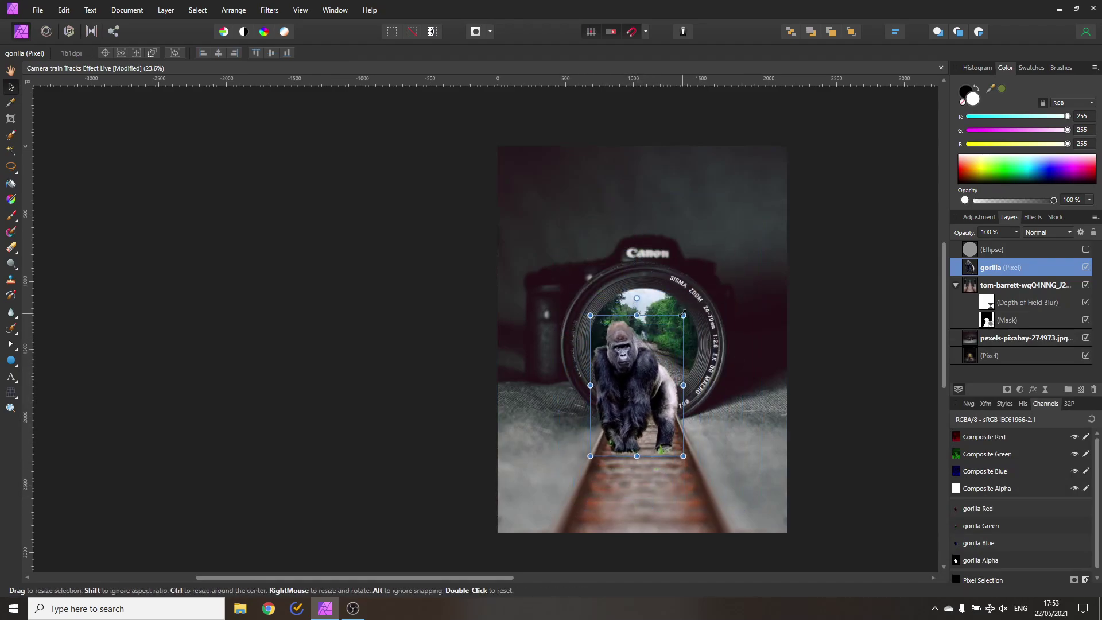
drag(681, 324, 642, 385)
drag(609, 429, 636, 405)
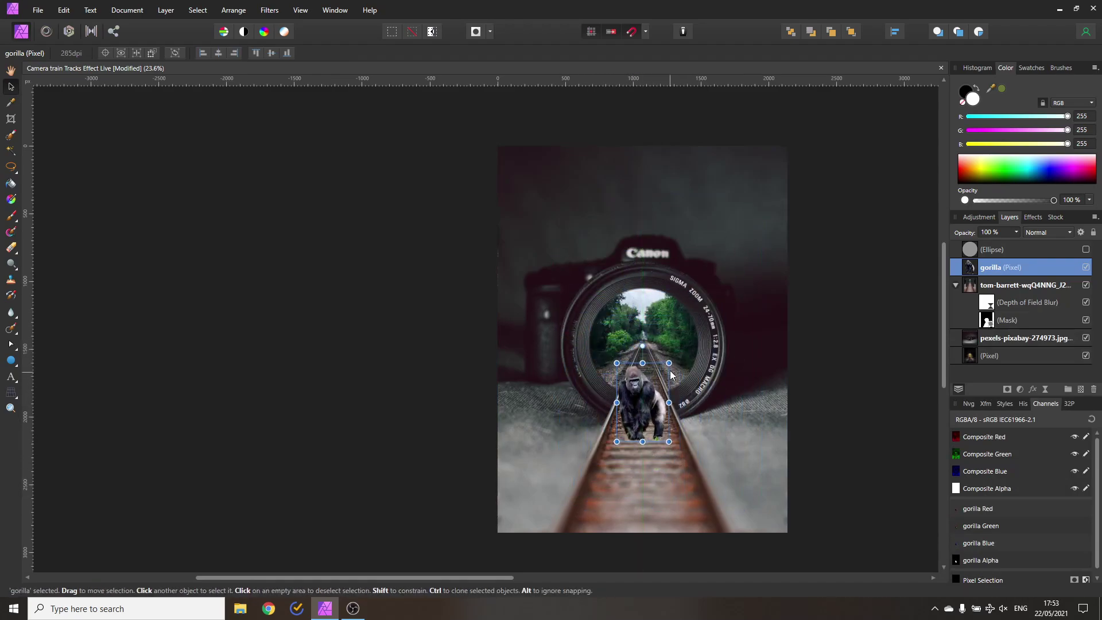
drag(670, 363, 685, 339)
drag(655, 382, 646, 397)
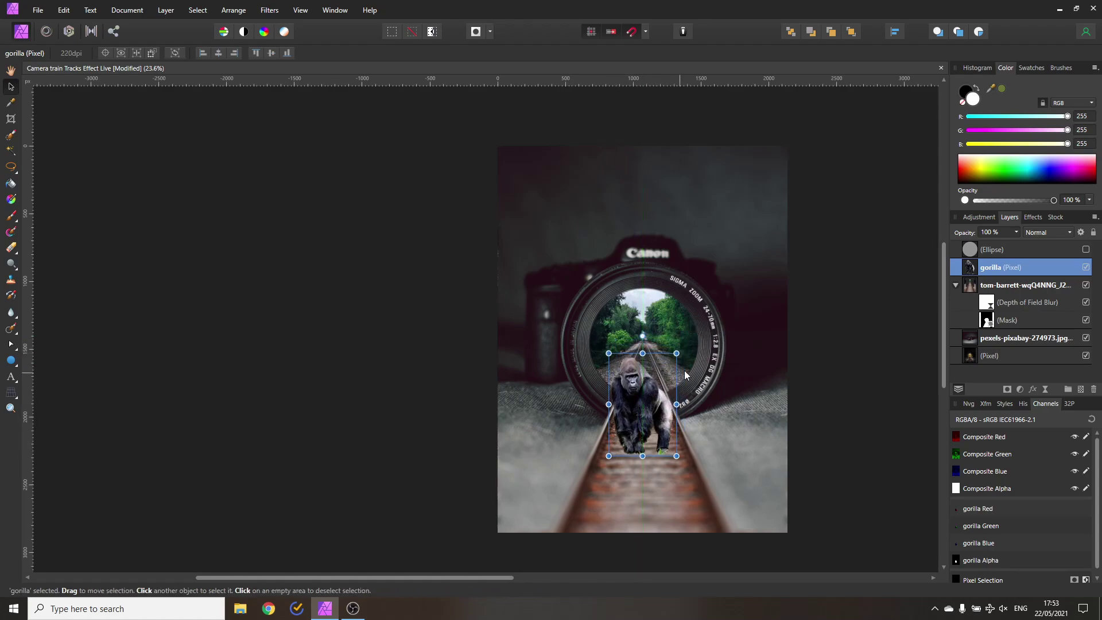
drag(675, 354, 605, 178)
scroll(680, 379, up, 3)
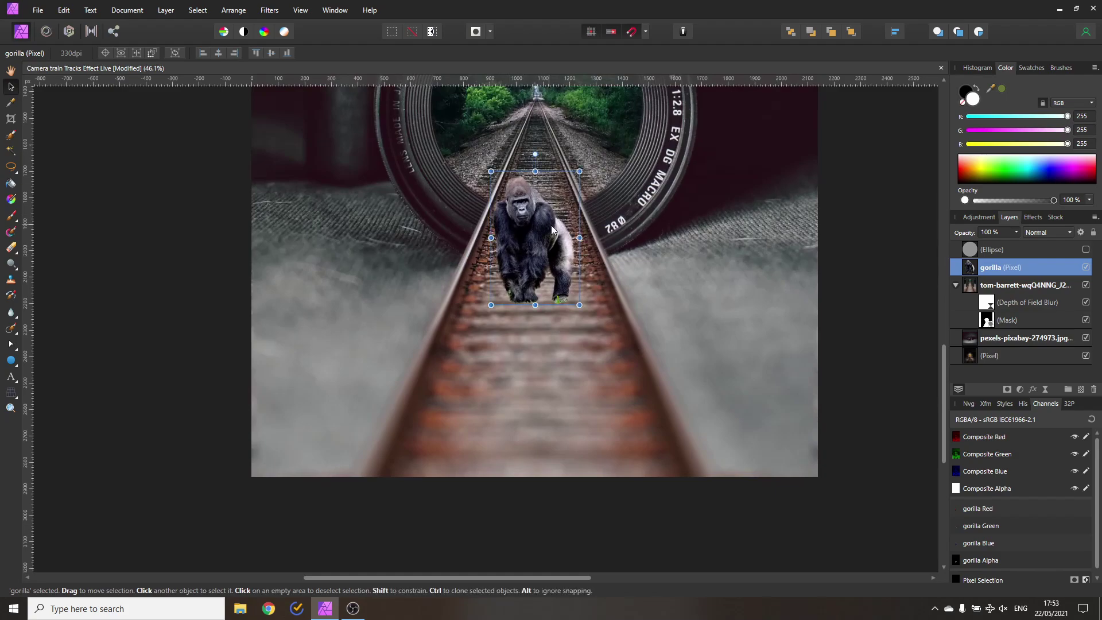
Nudge the gorilla slightly up between the rails and scale it down proportionally to about 310 px wide
mouse_move(530, 229)
mouse_down()
mouse_move(536, 246)
mouse_move(538, 221)
mouse_up()
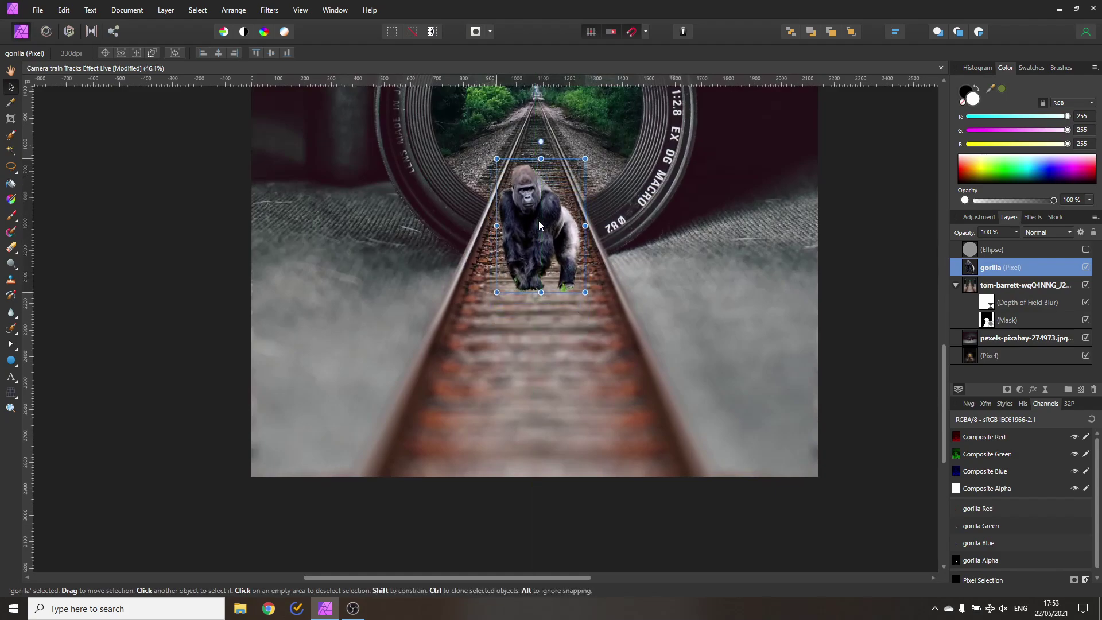
drag(588, 152, 582, 162)
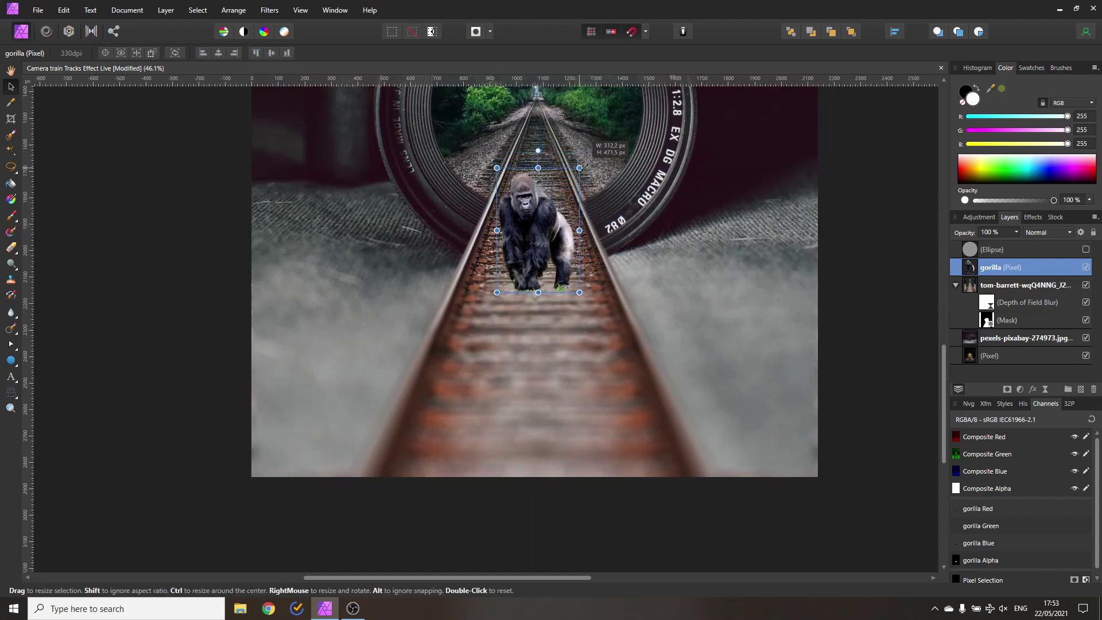
drag(534, 243, 530, 302)
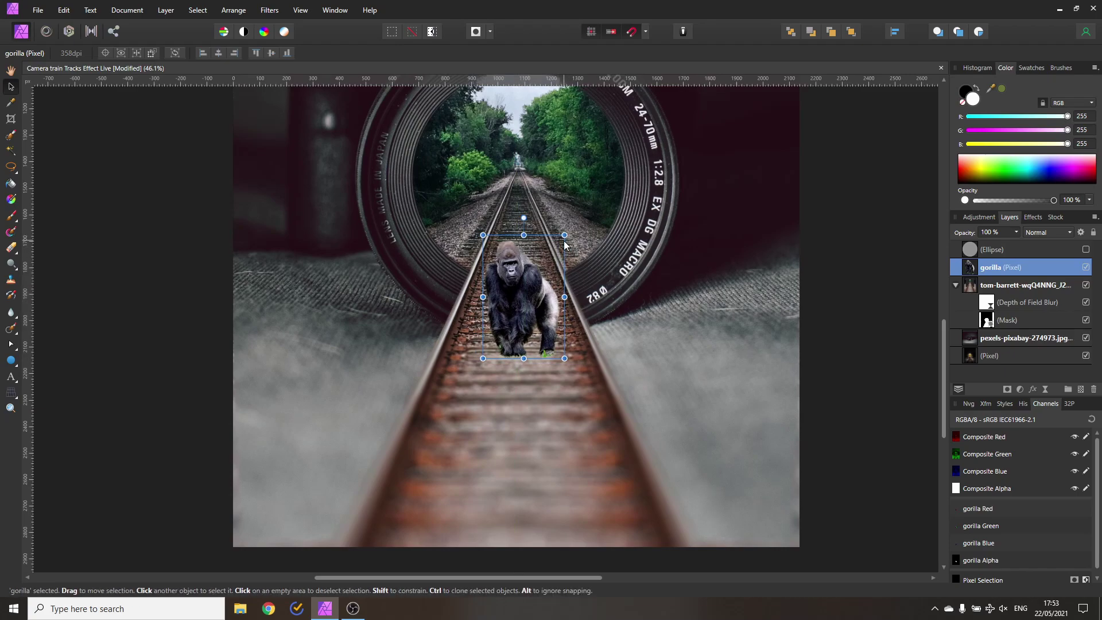
Duplicate the gorilla layer, flip the copy vertically and place it directly below the original with the feet meeting
right_click(973, 266)
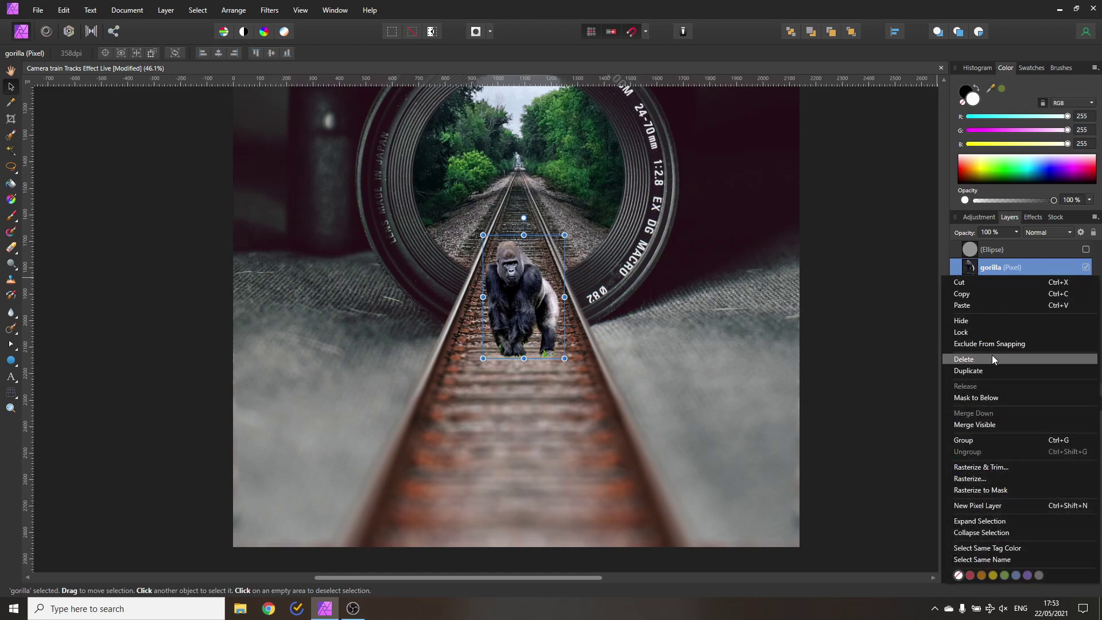
click(984, 371)
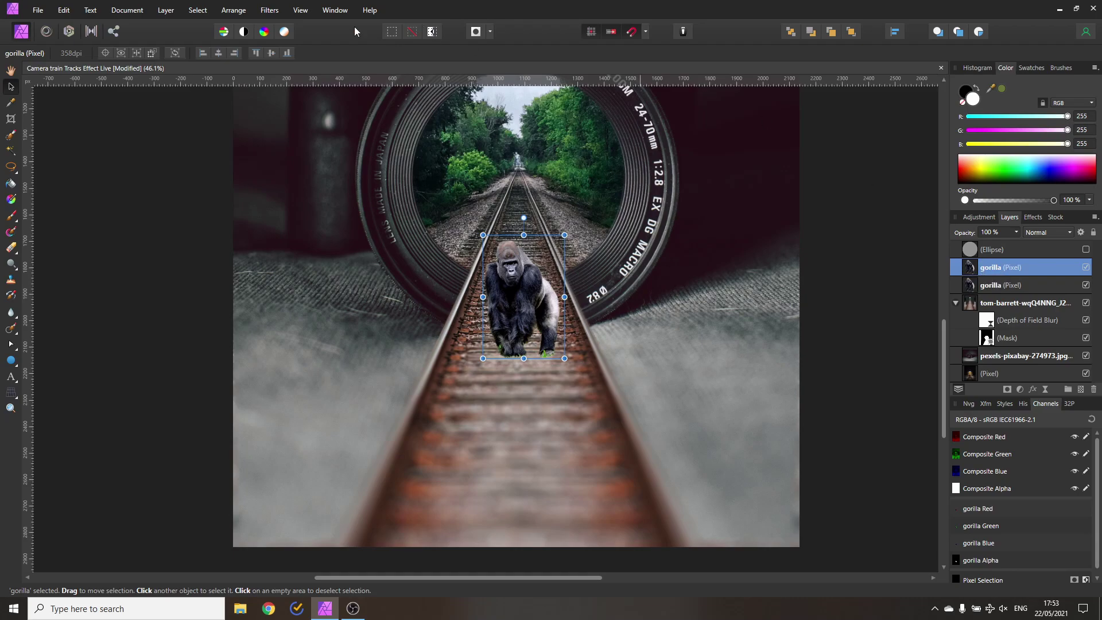
click(234, 10)
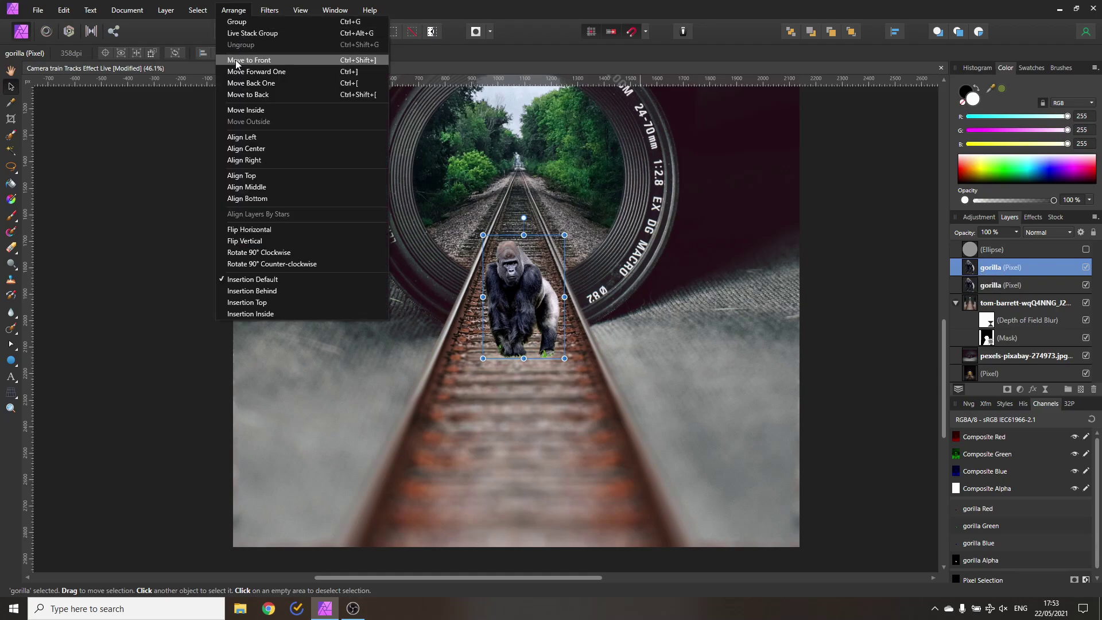
click(264, 241)
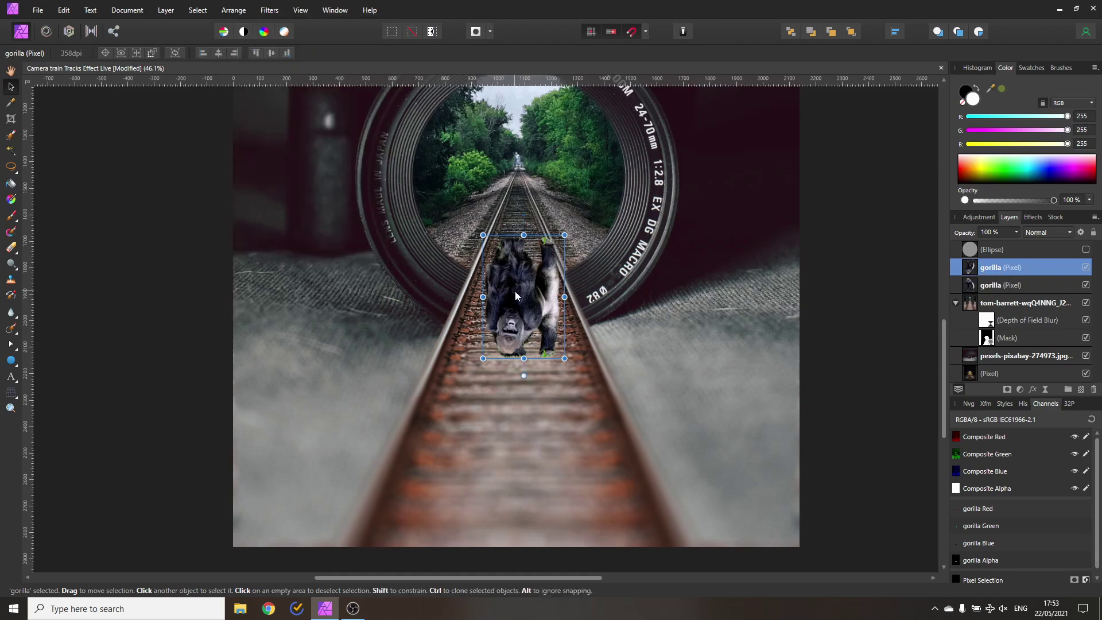
drag(517, 290, 514, 398)
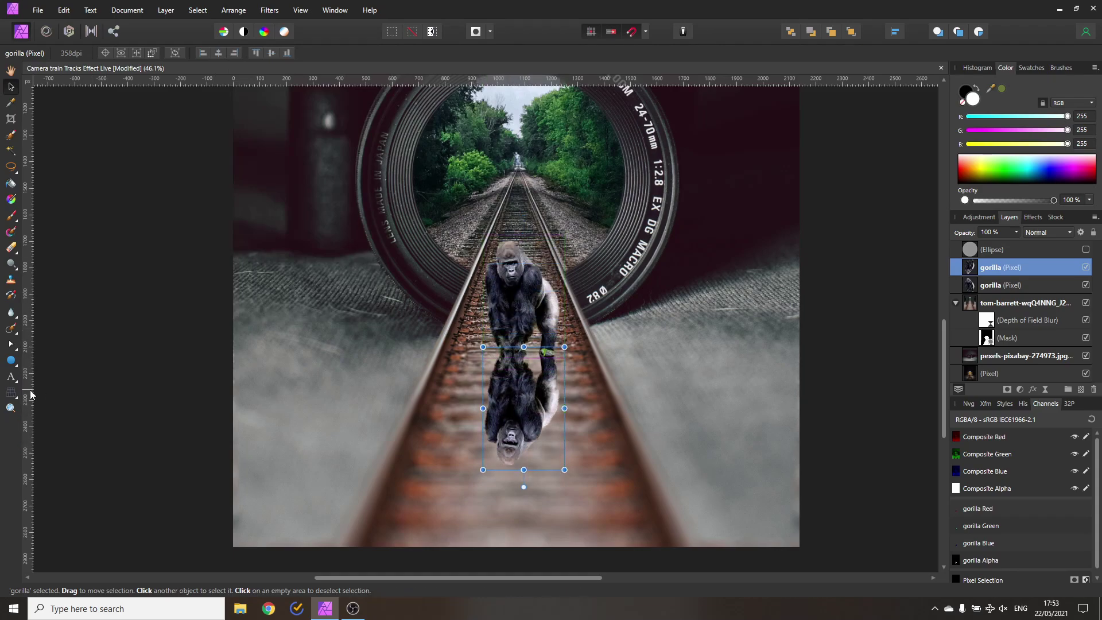
Apply a single-plane perspective to the flipped gorilla, spreading its two lower corners outward to follow the diverging rails
click(10, 395)
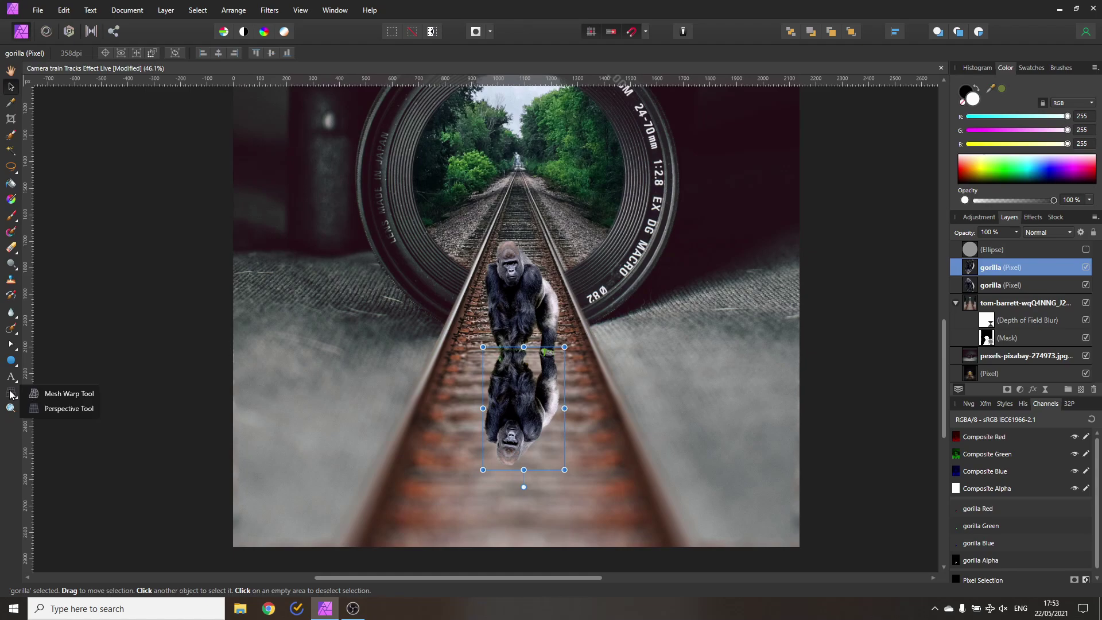
click(40, 408)
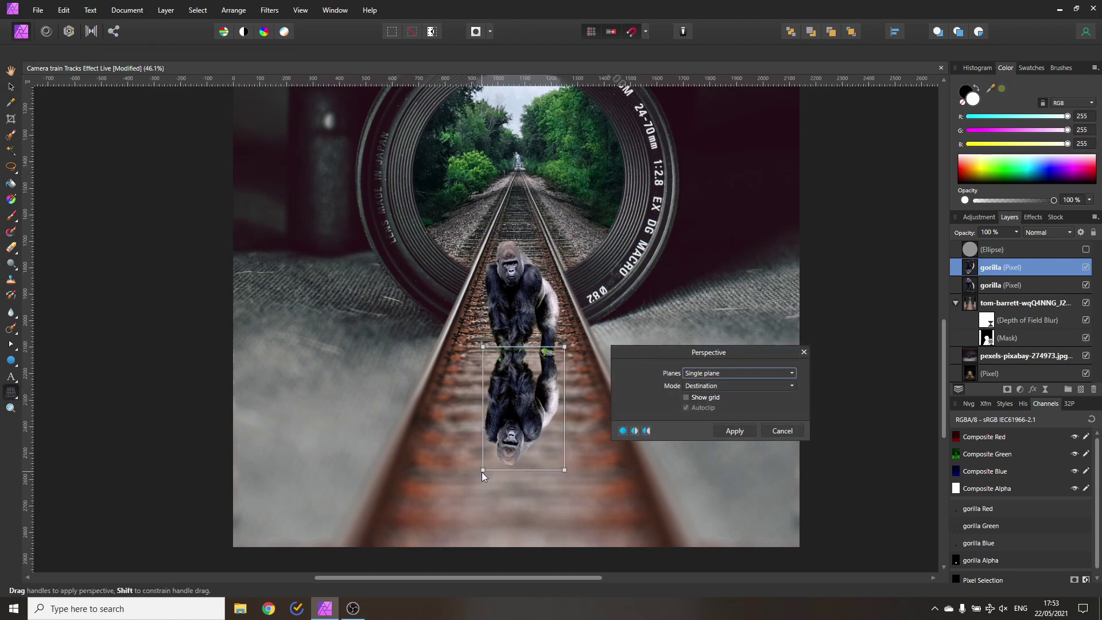
drag(481, 472, 453, 484)
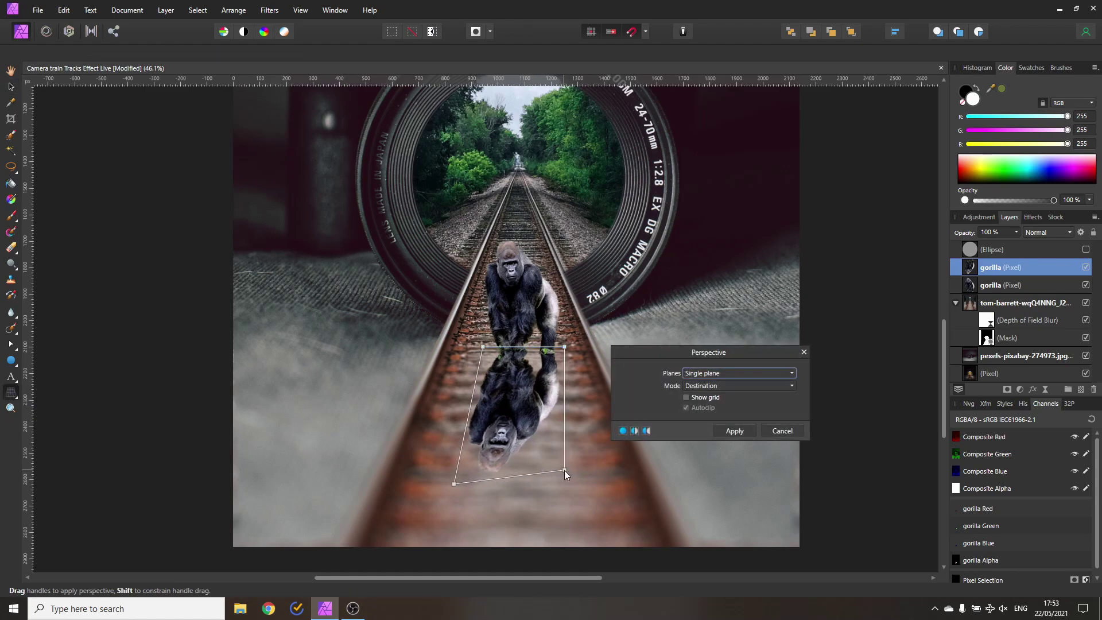
drag(564, 470, 601, 481)
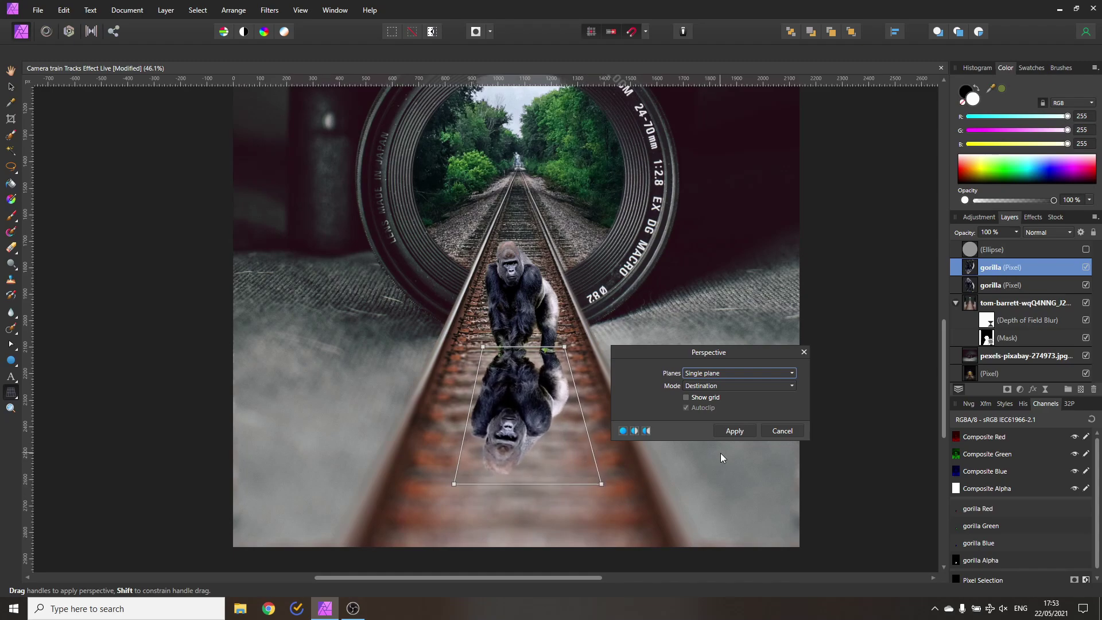
click(736, 431)
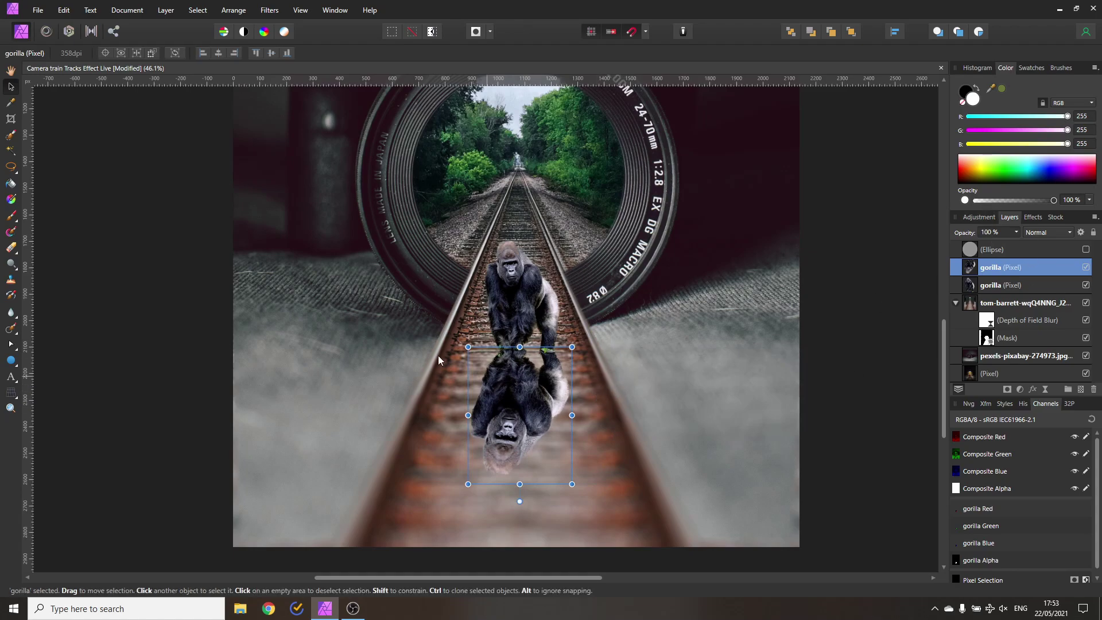
Draw a rectangle between the rails that fully covers the flipped gorilla
click(10, 361)
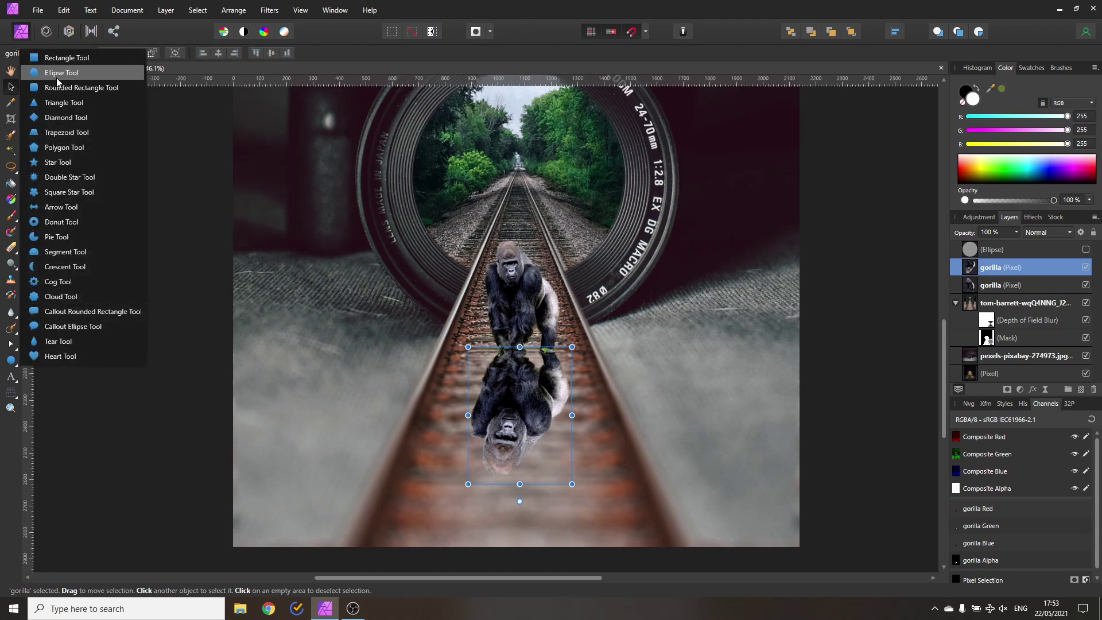
click(67, 58)
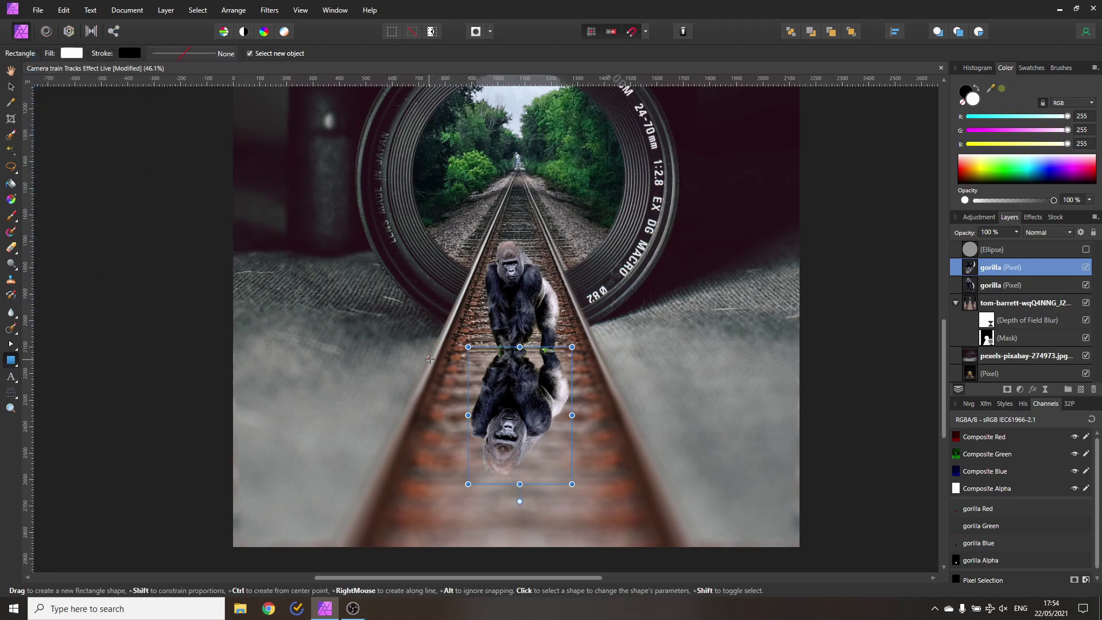
drag(440, 339, 596, 502)
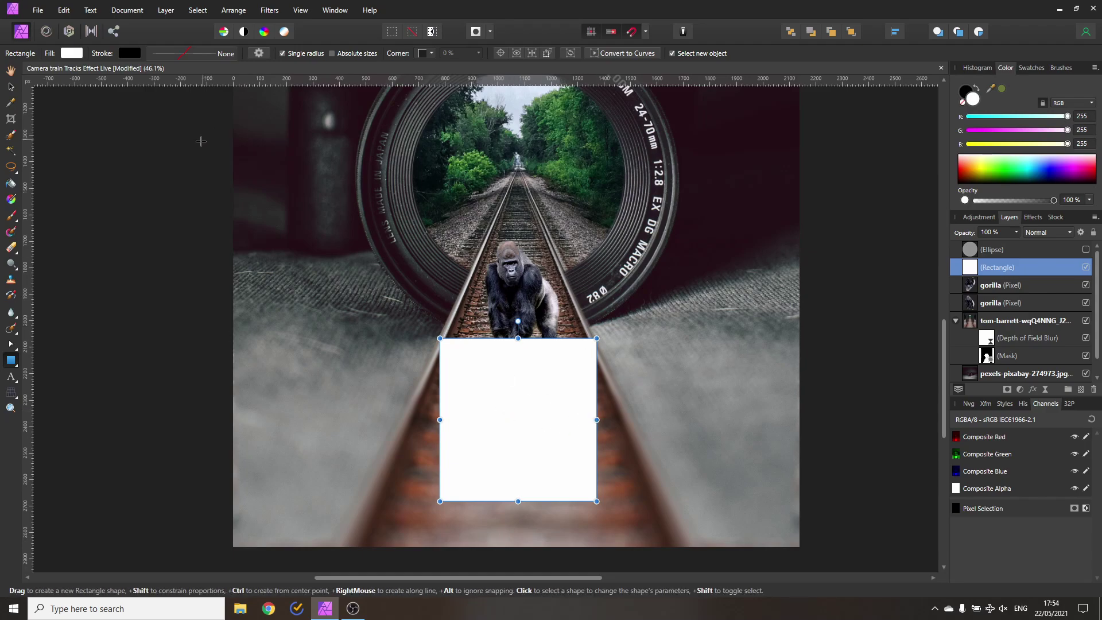
Give the rectangle a linear gradient fill from solid black to black at 0% opacity
click(72, 55)
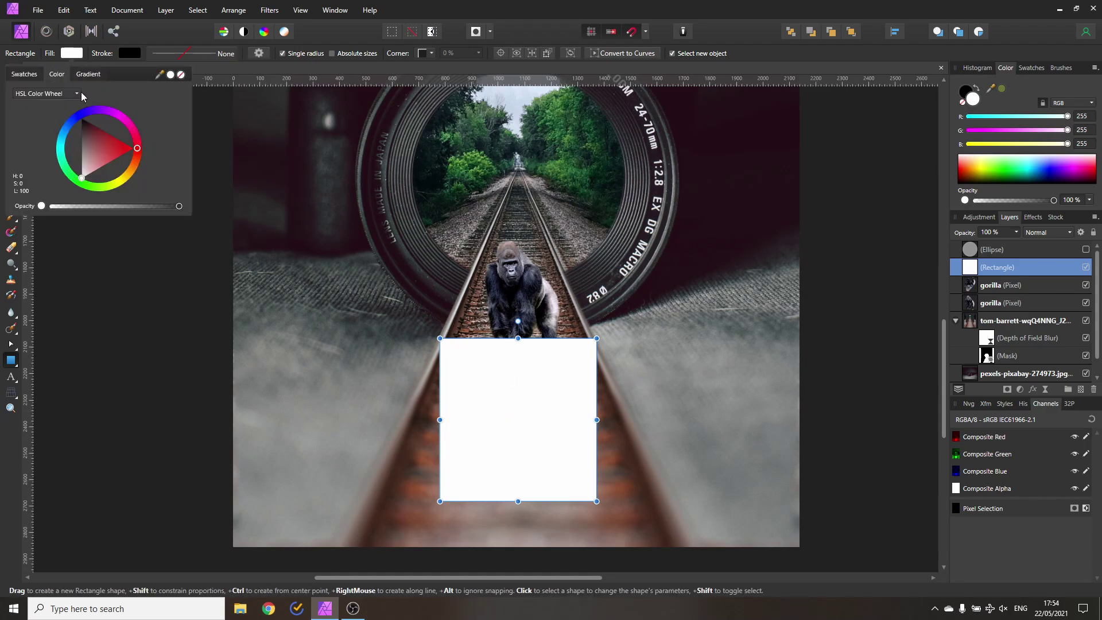
click(92, 76)
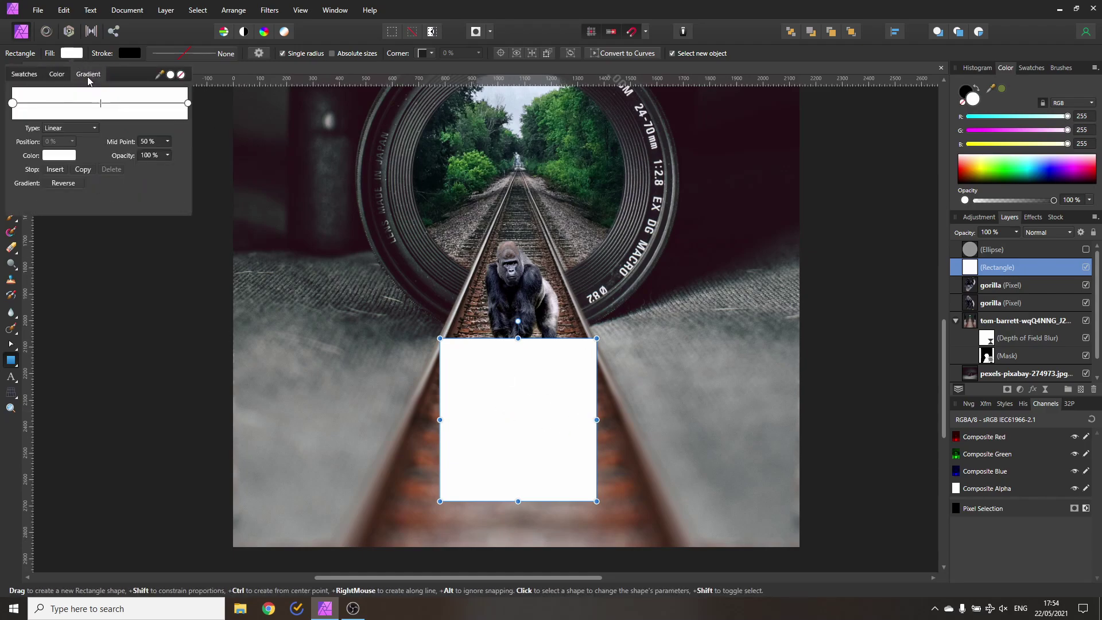
click(12, 104)
click(52, 156)
drag(68, 210, 41, 184)
click(188, 103)
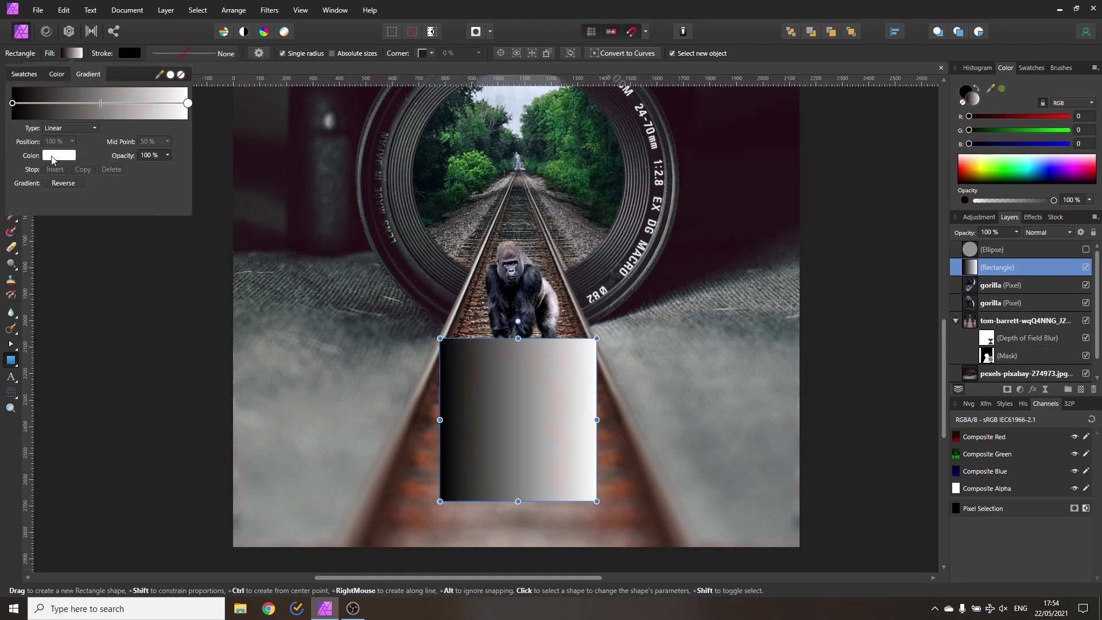
click(59, 156)
drag(64, 206, 32, 163)
click(167, 156)
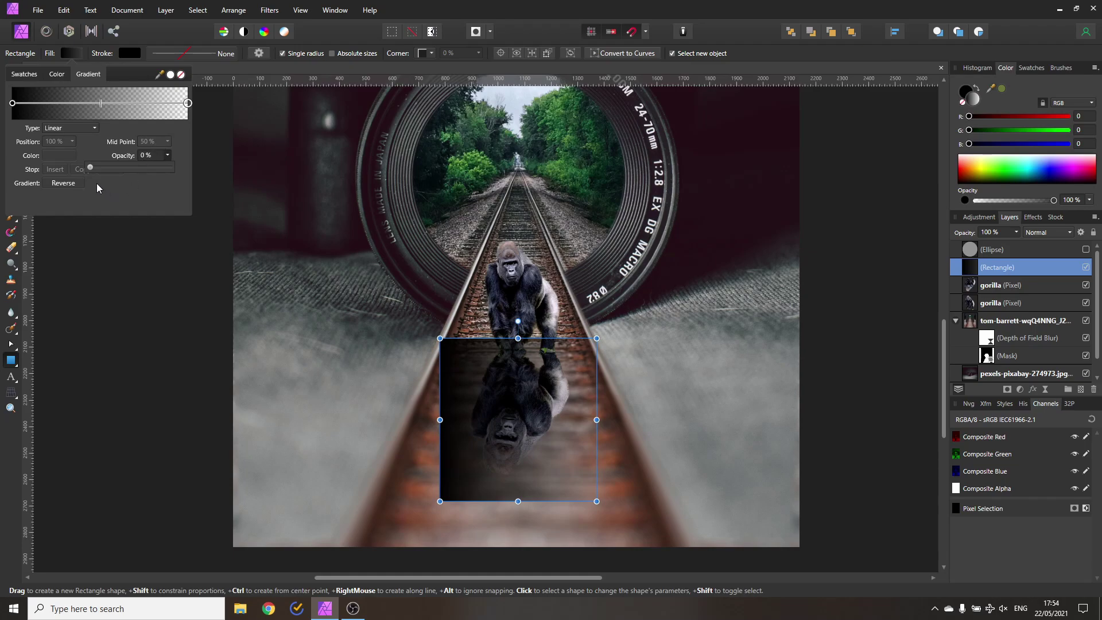
click(75, 54)
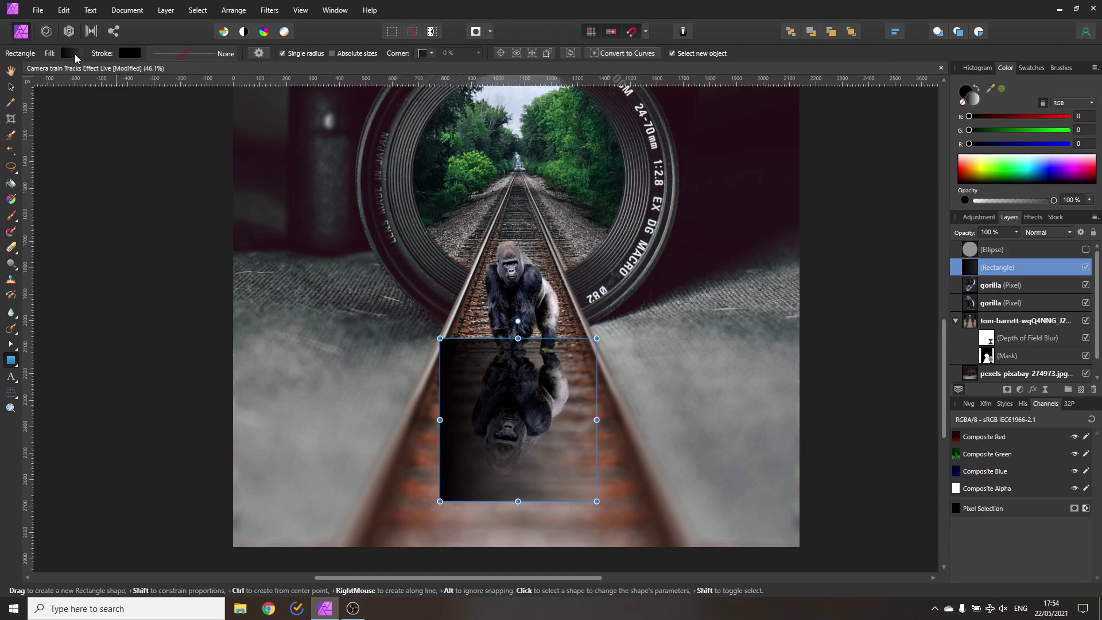
Redirect the rectangle's gradient vertically so it fades from black near the gorilla's feet to transparent at the lower edge
click(11, 200)
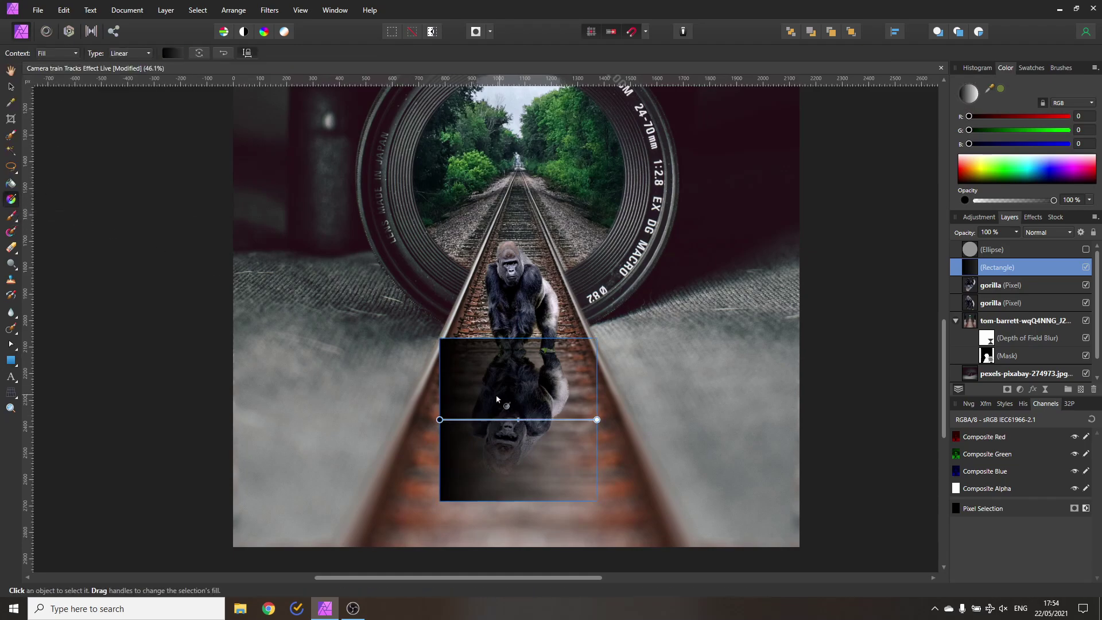
drag(508, 359, 508, 513)
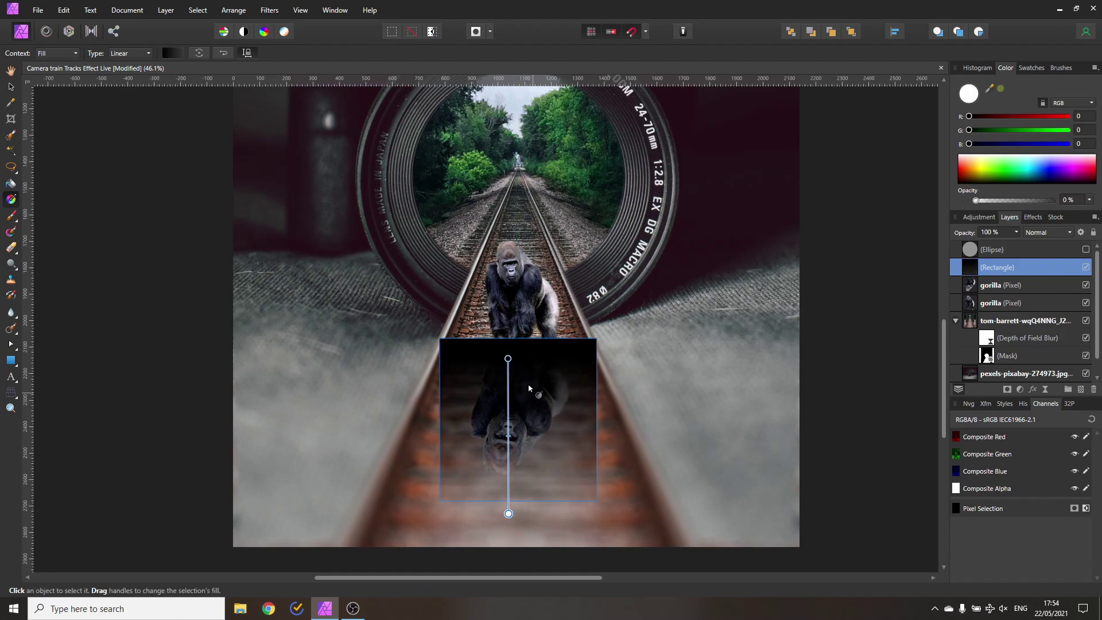
click(11, 86)
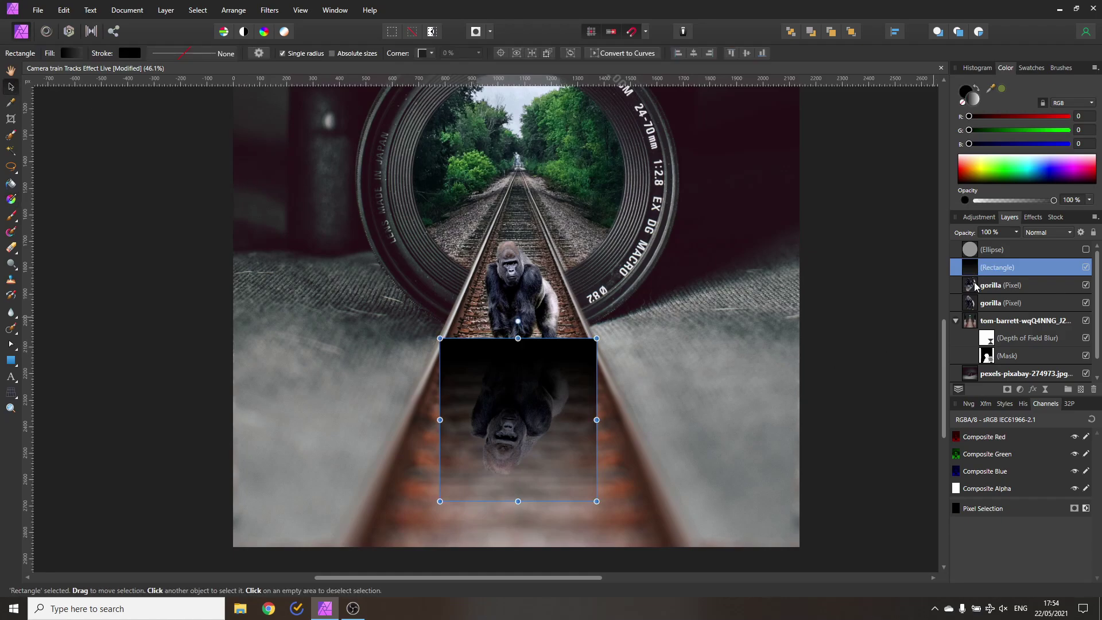
Rename the flipped gorilla layer "shadow" and use it to mask the gradient rectangle into the gorilla's silhouette
double_click(991, 286)
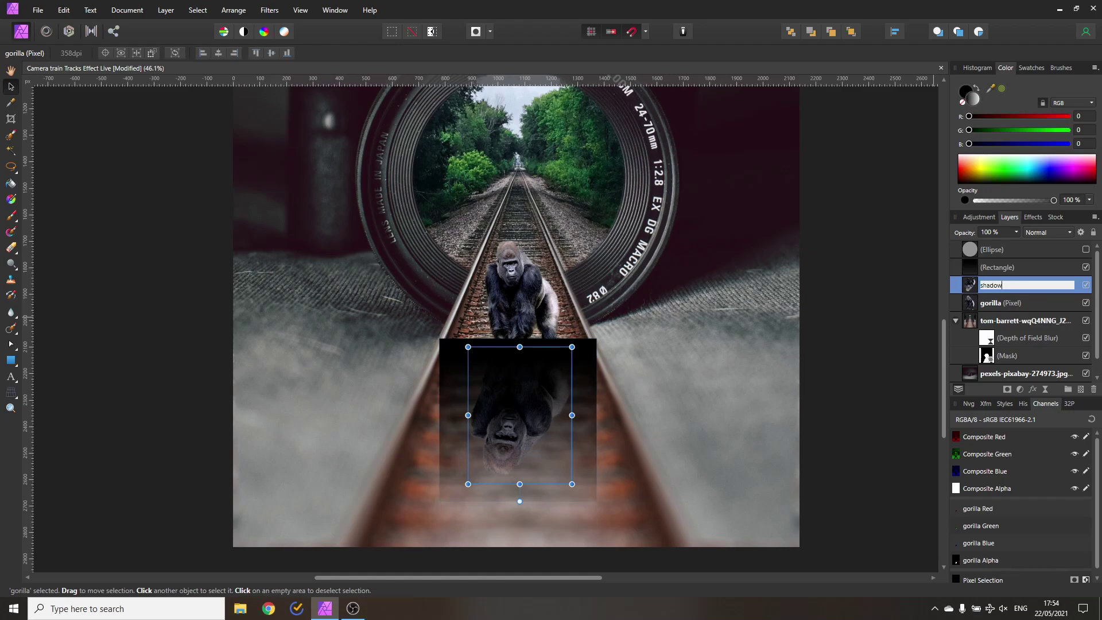
key(Return)
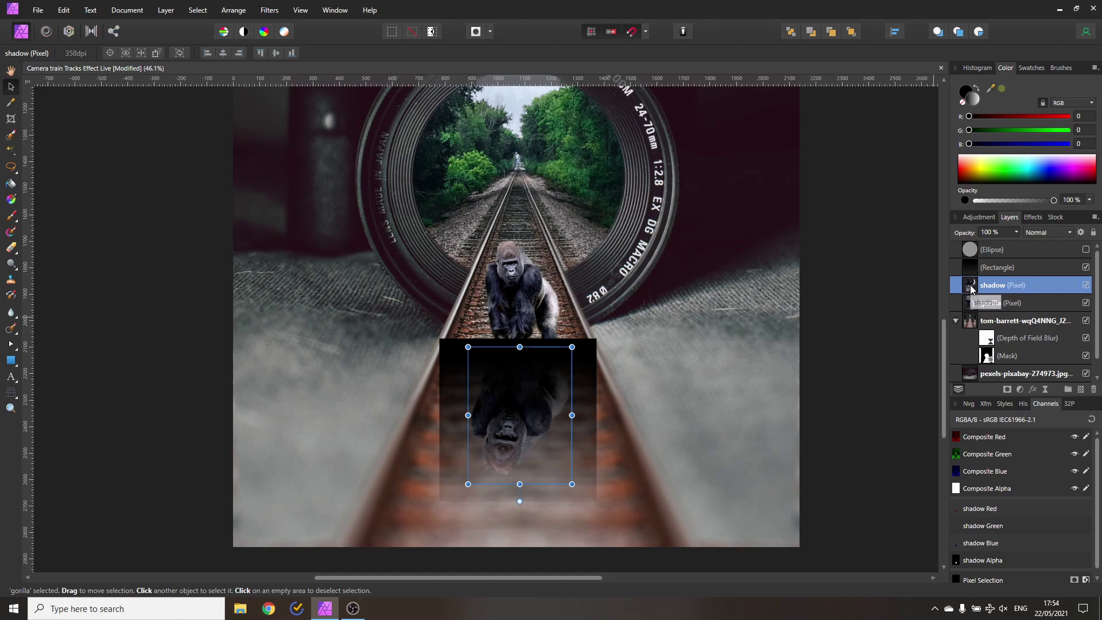
drag(970, 288, 972, 268)
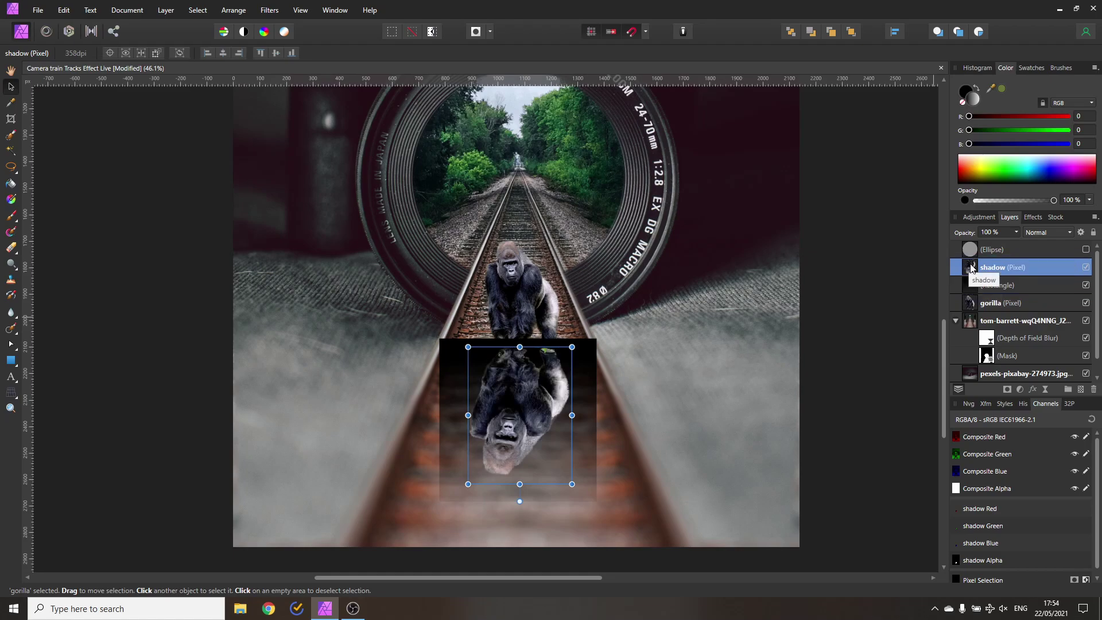
right_click(971, 268)
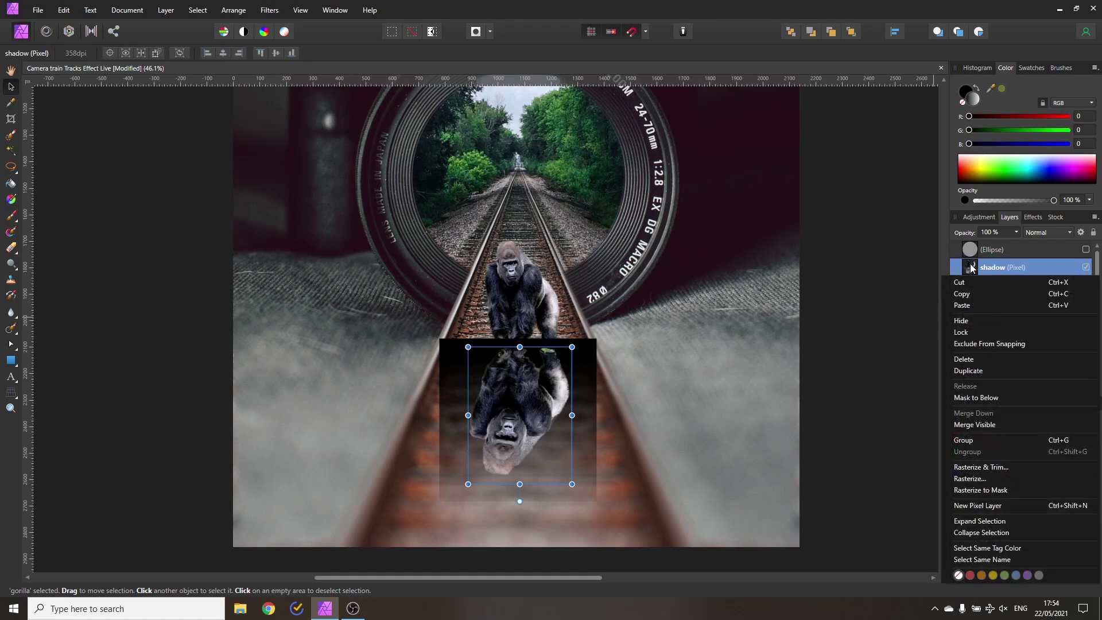
click(986, 398)
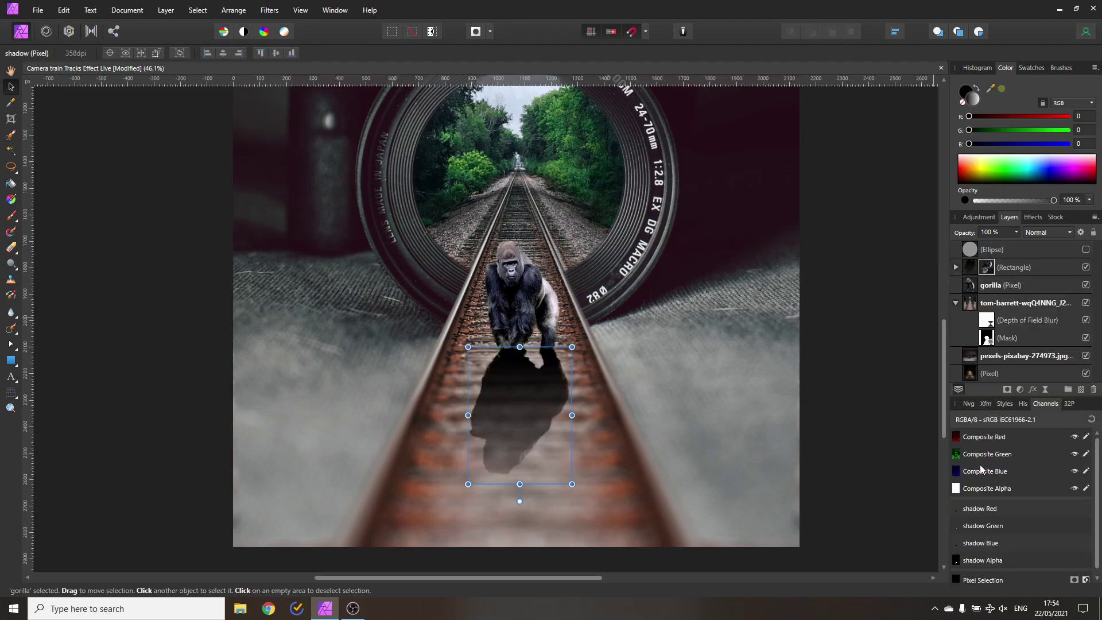
Soften the nested shadow layer with a Gaussian Blur effect of 7 px radius
scroll(519, 428, up, 5)
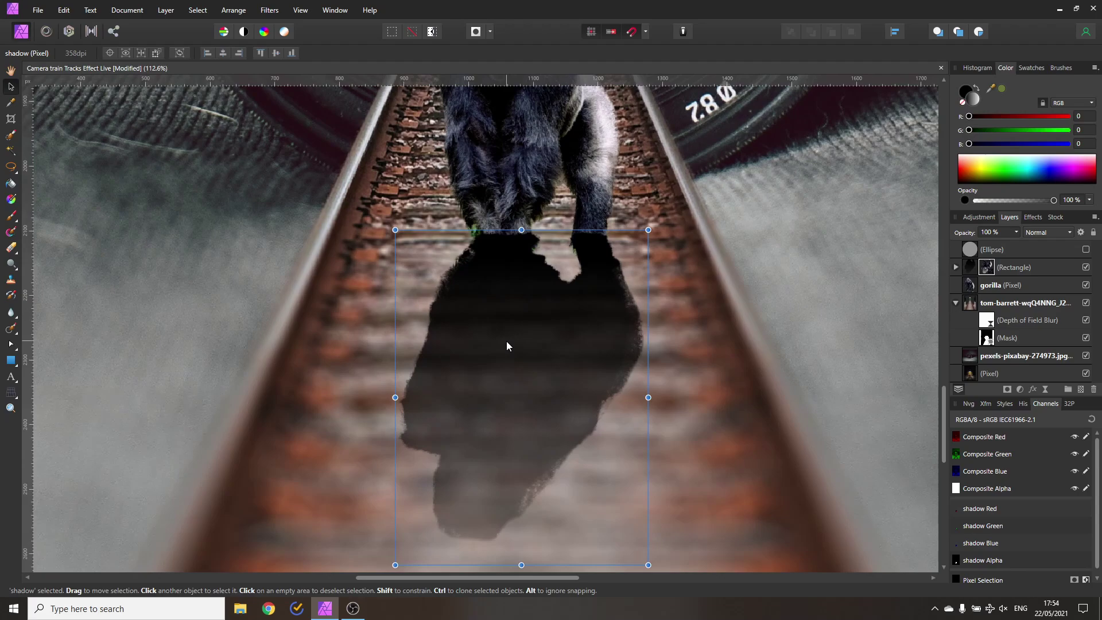
click(956, 267)
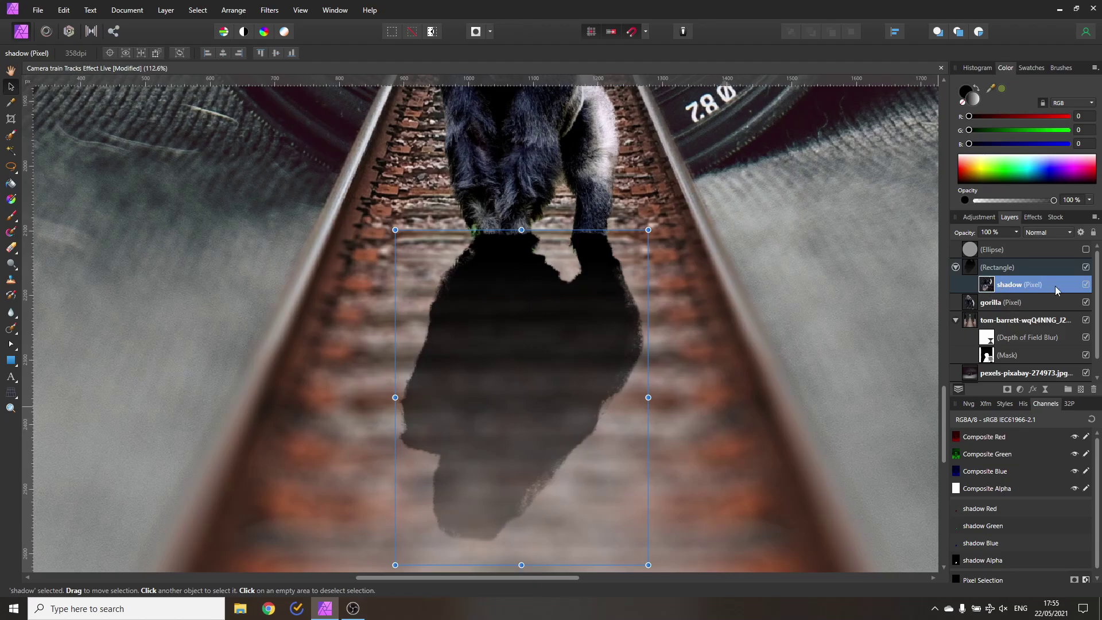
click(1033, 218)
scroll(1007, 305, up, 3)
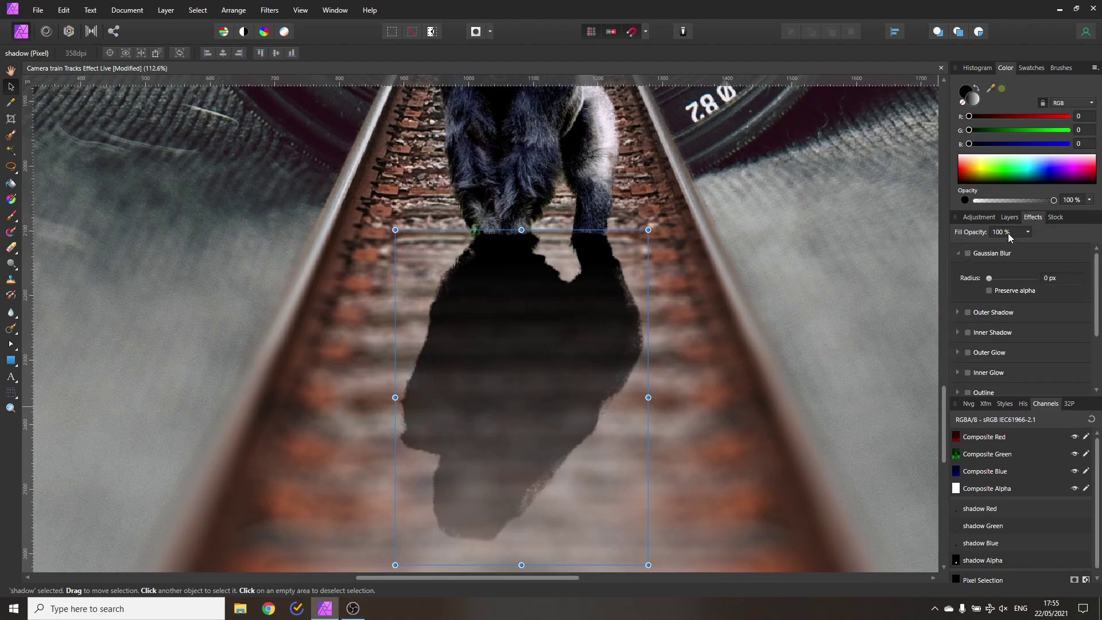
drag(987, 278, 1005, 281)
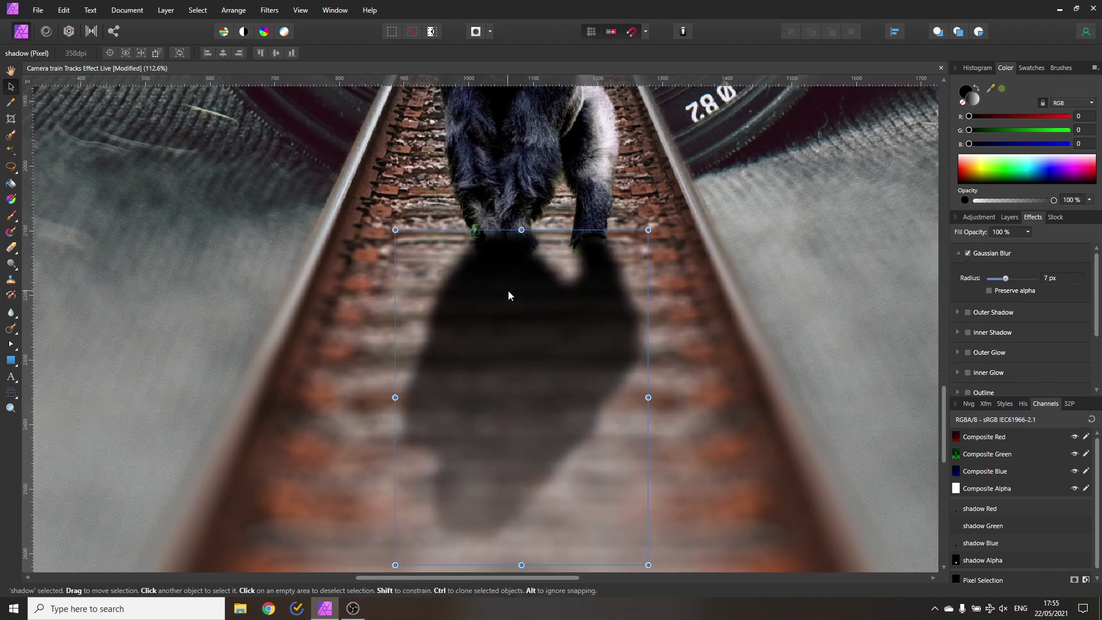
Reposition the shadow rectangle's gradient, starting it at the gorilla's feet and pulling its transparent end up inside the rectangle's lower edge
click(1009, 218)
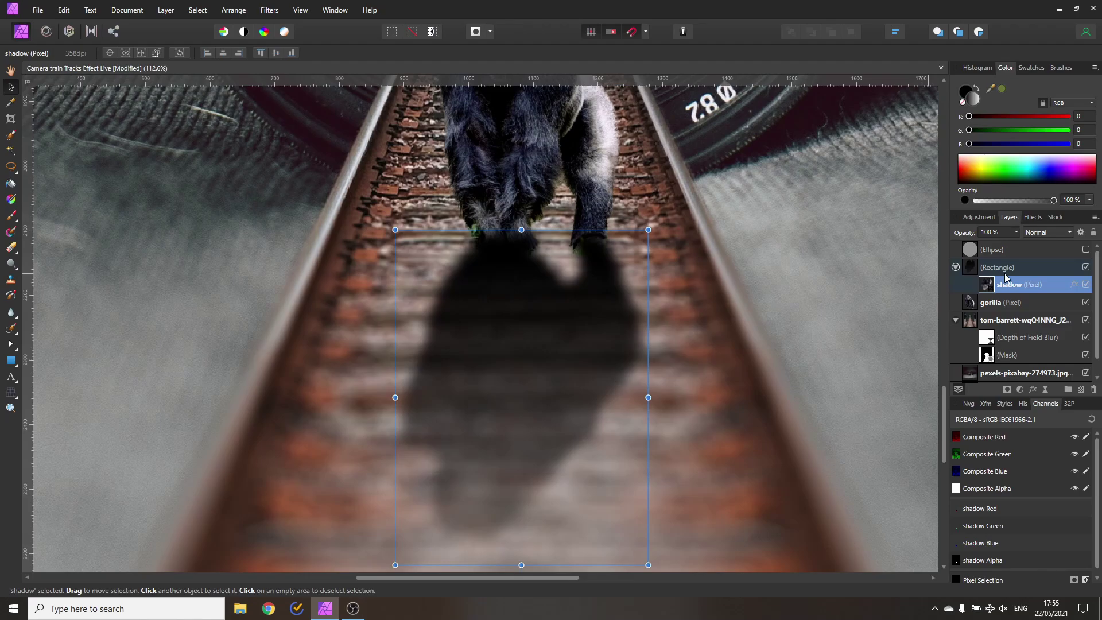
click(969, 265)
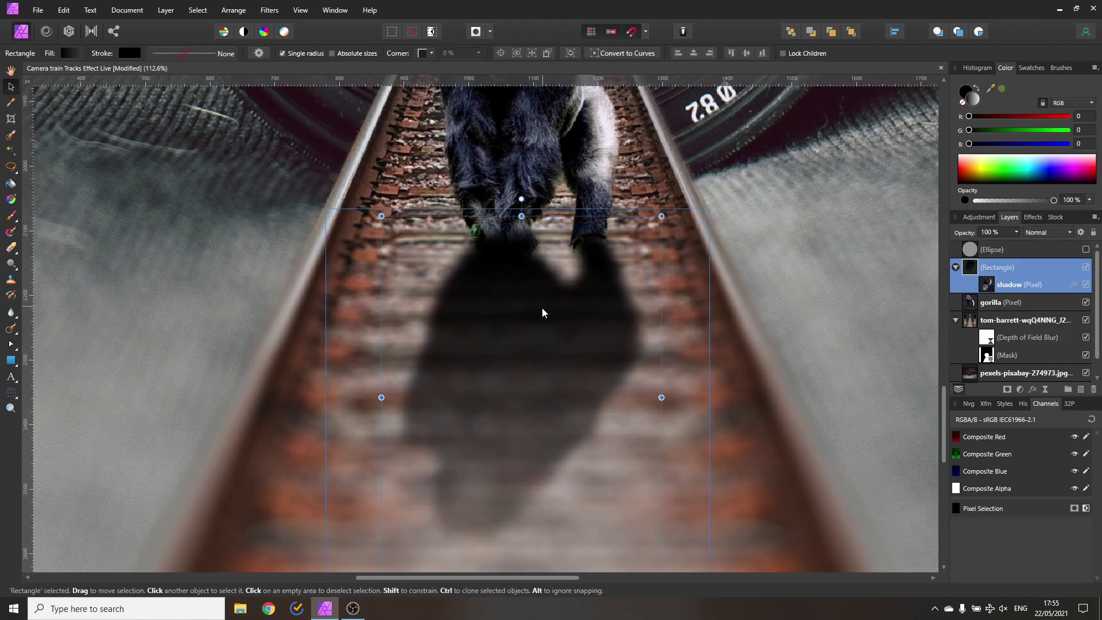
scroll(542, 308, down, 2)
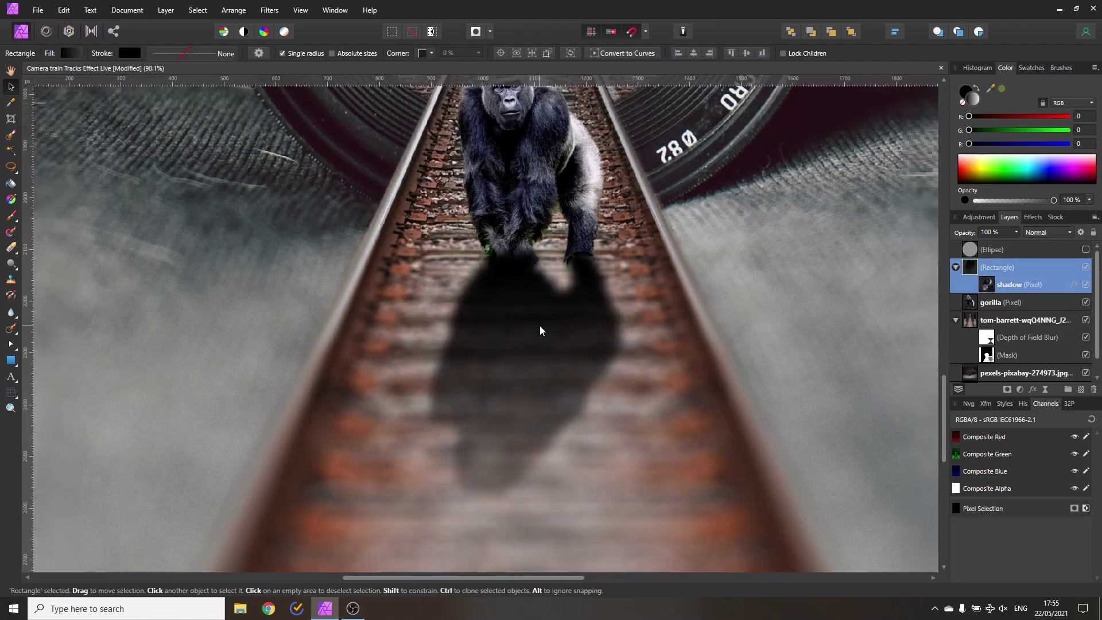
click(12, 200)
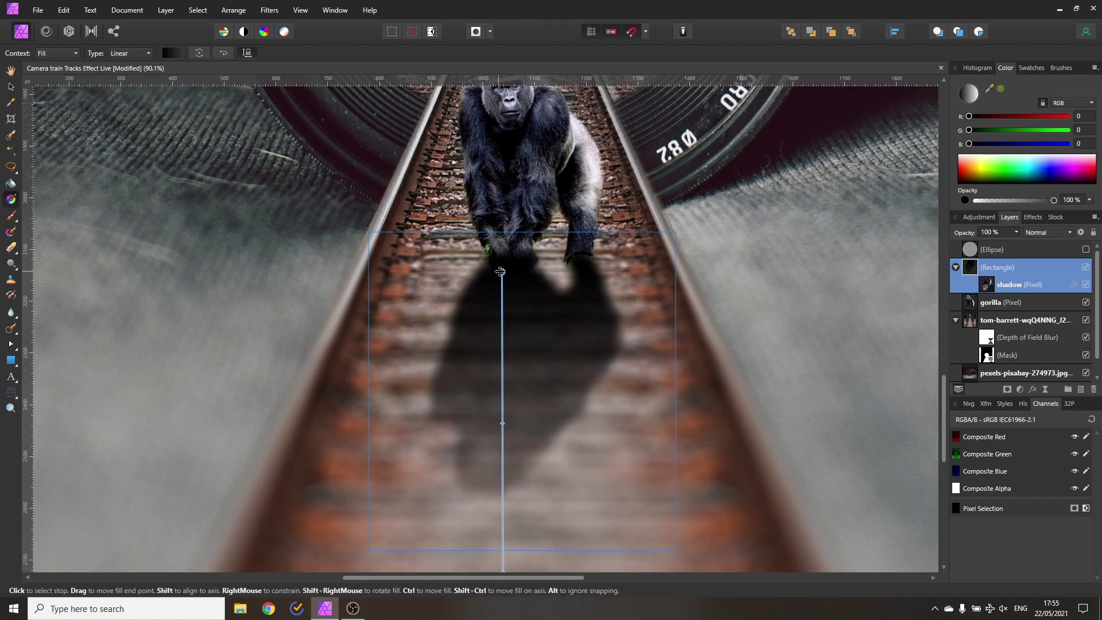
drag(501, 271, 512, 241)
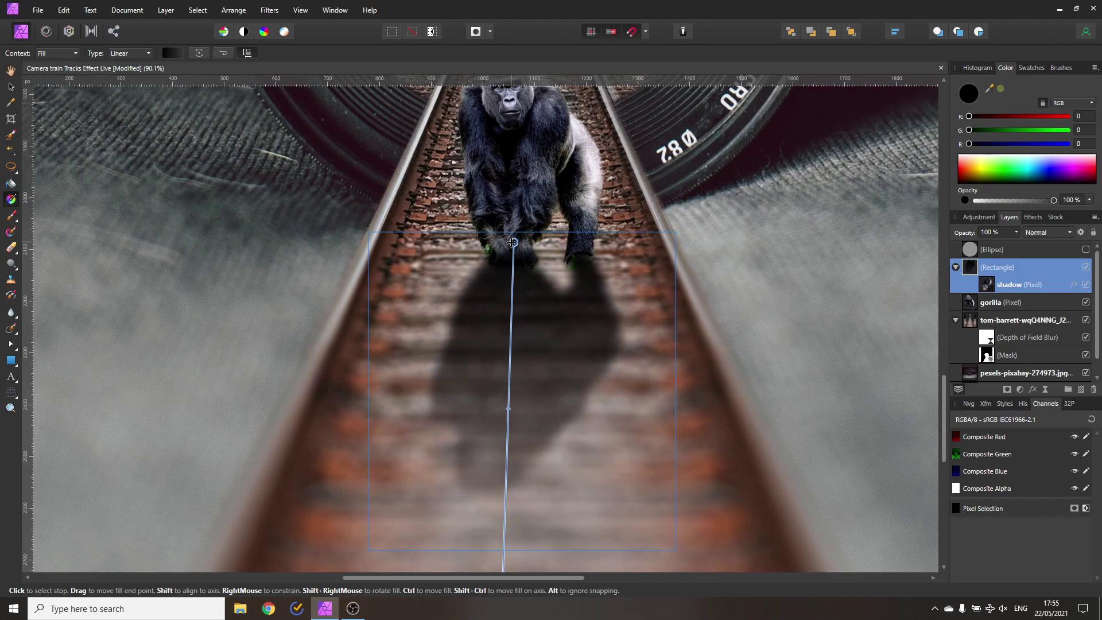
scroll(542, 333, down, 3)
drag(496, 429, 504, 379)
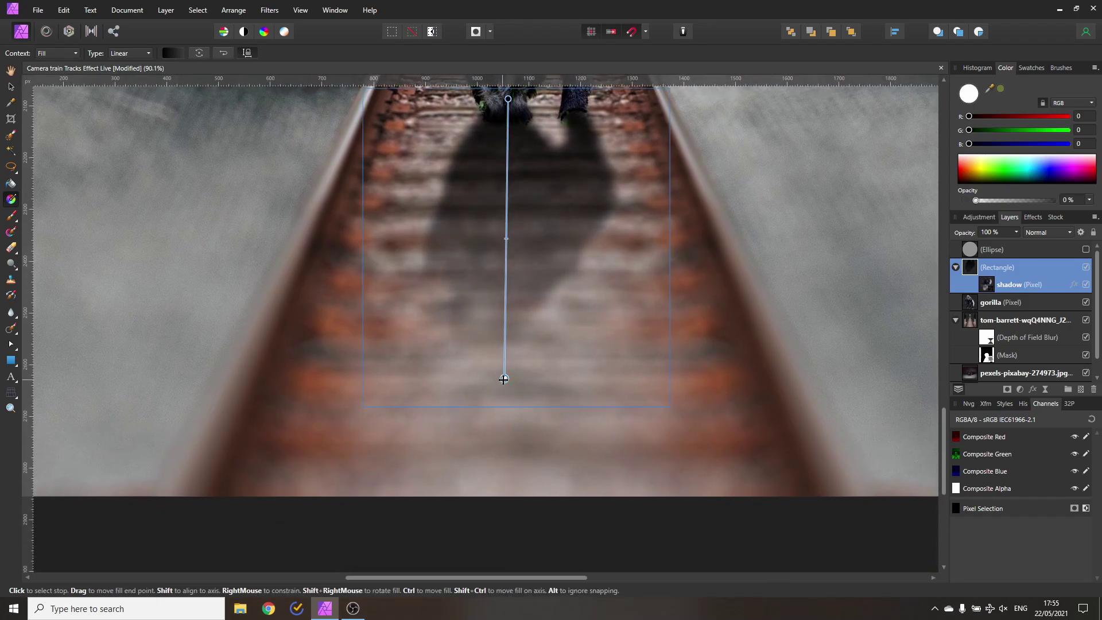
scroll(503, 379, down, 2)
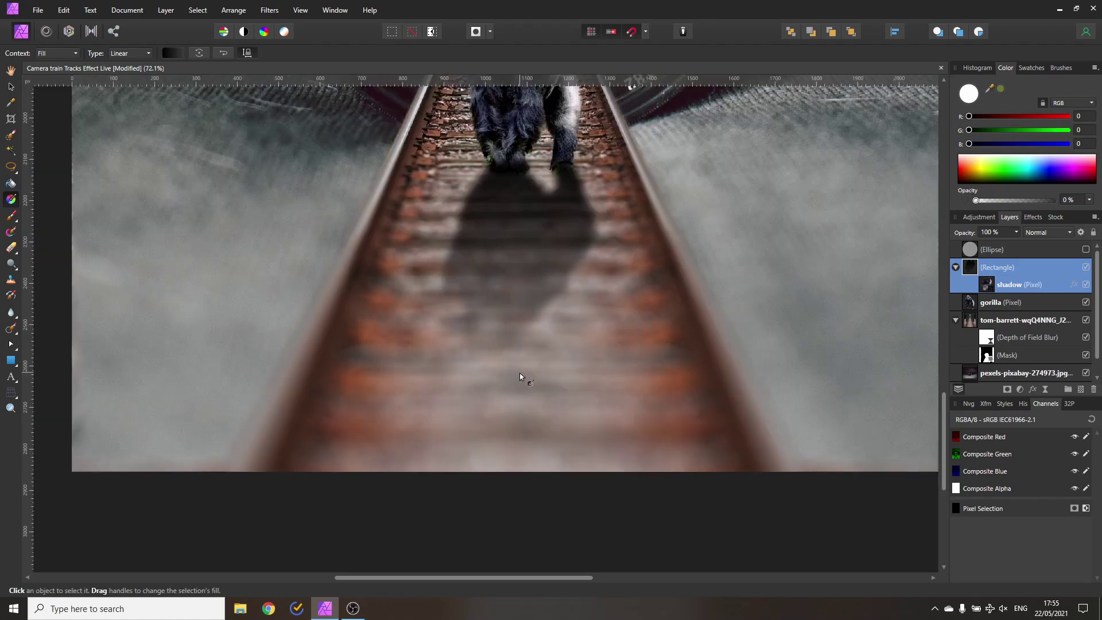
drag(552, 372, 557, 451)
click(10, 86)
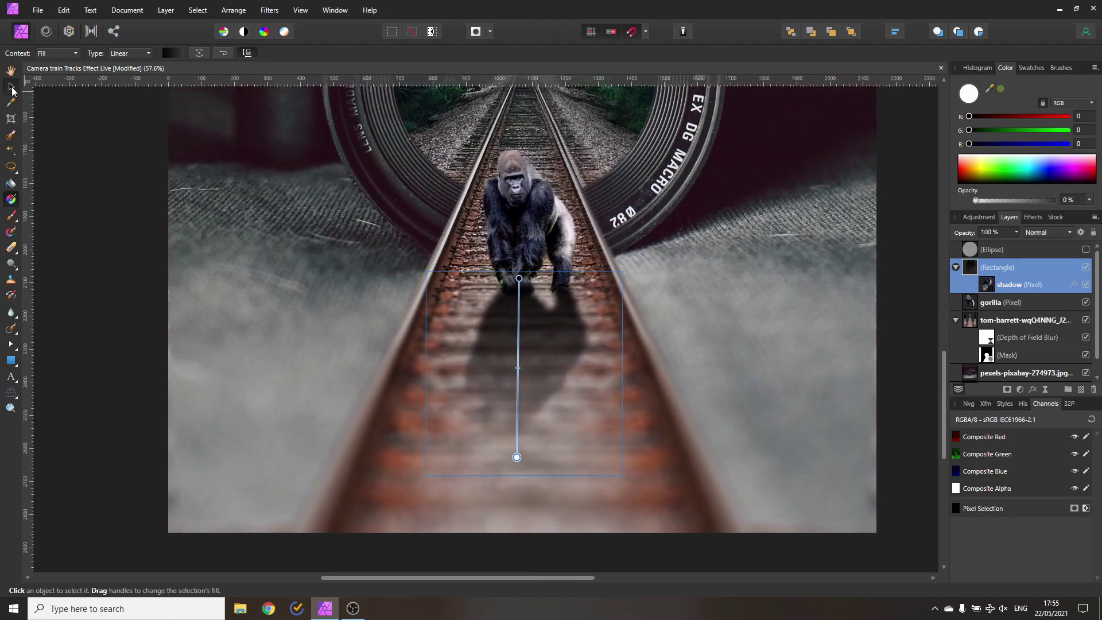
click(74, 230)
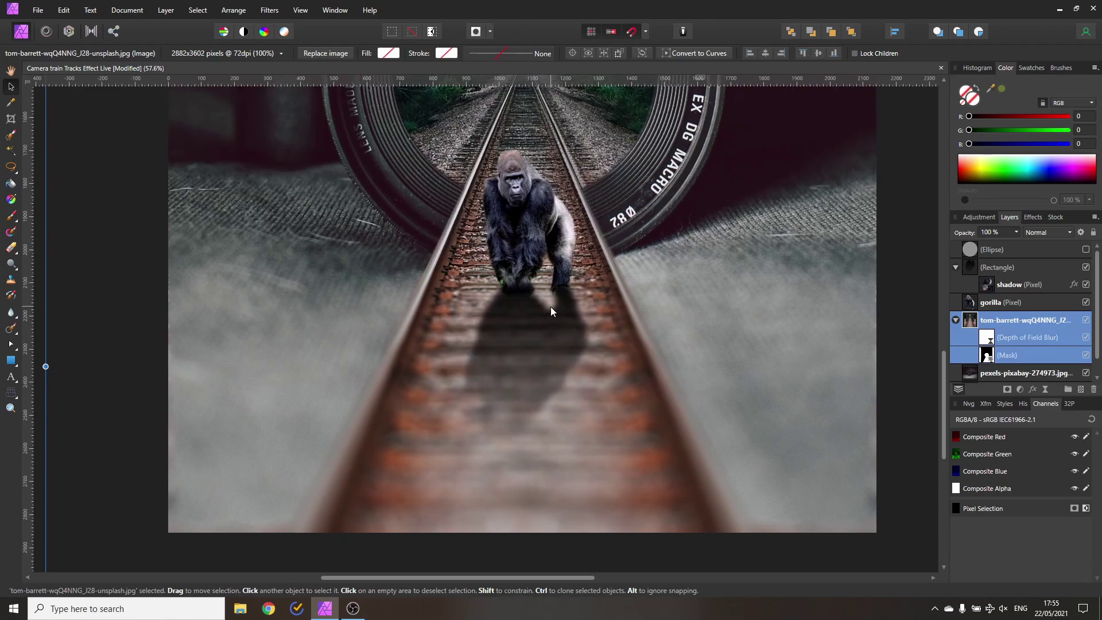
Load the gorilla layer's outline as a selection and add a new pixel layer directly above it
scroll(550, 306, up, 4)
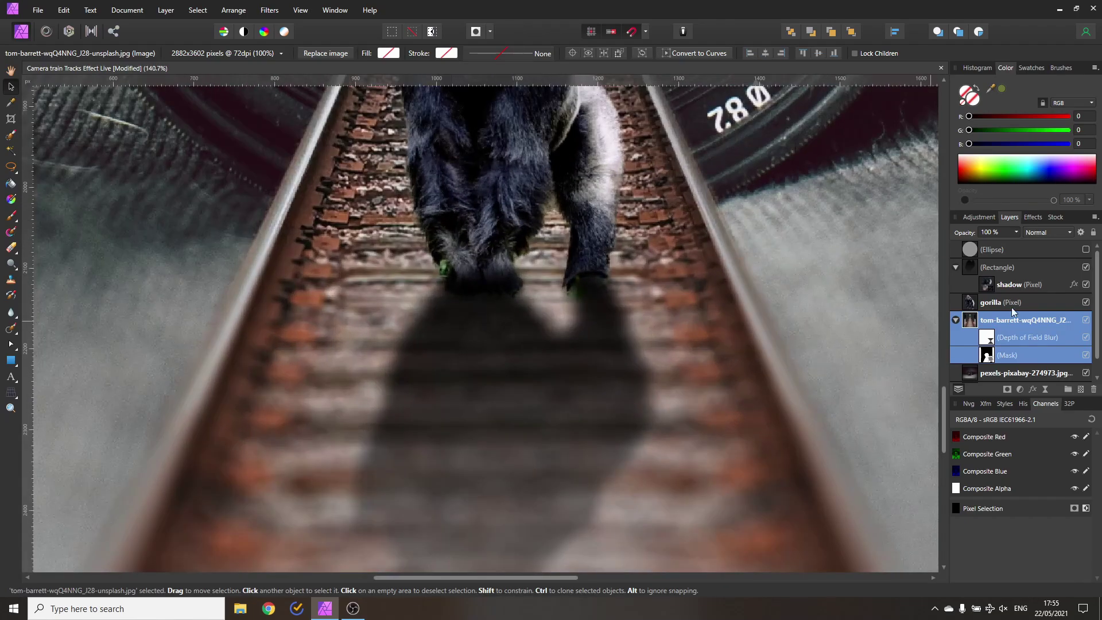
click(970, 304)
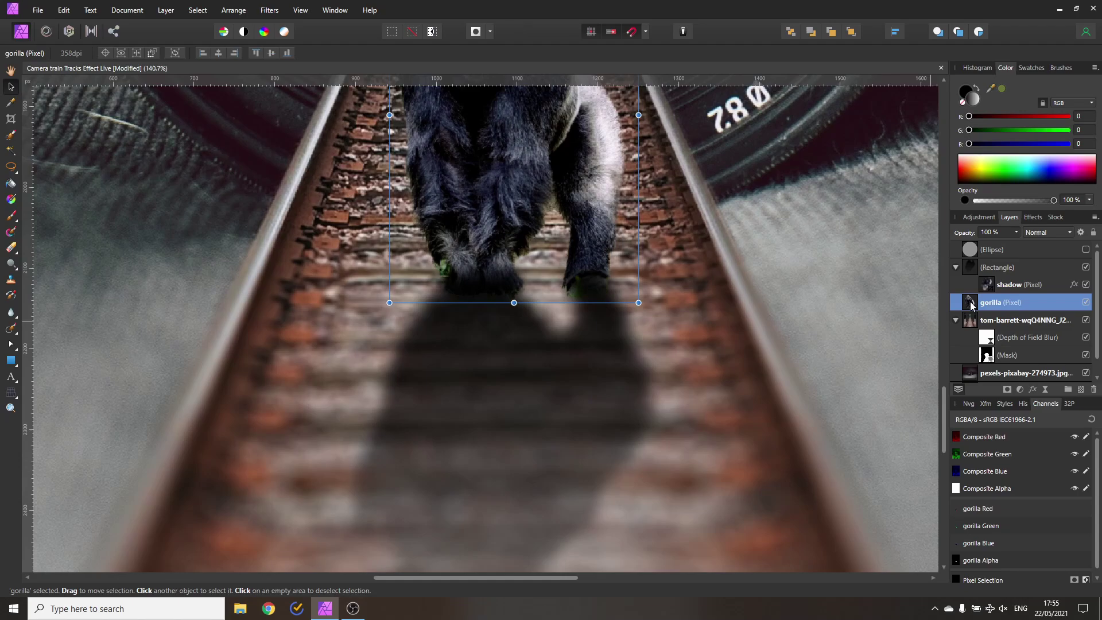
ctrl+click(970, 303)
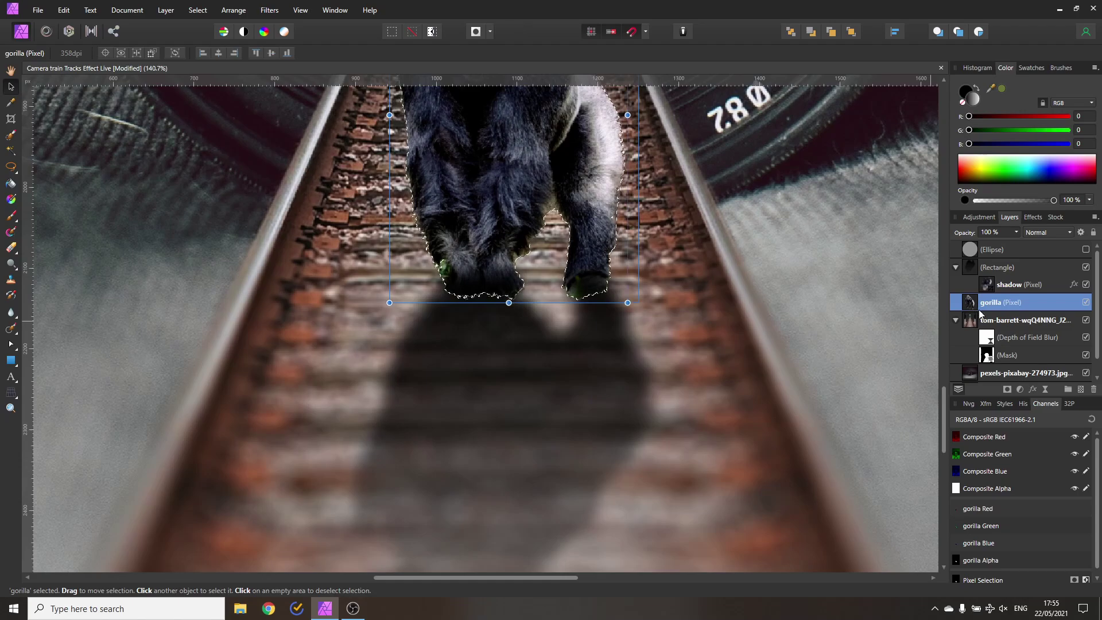
click(1079, 390)
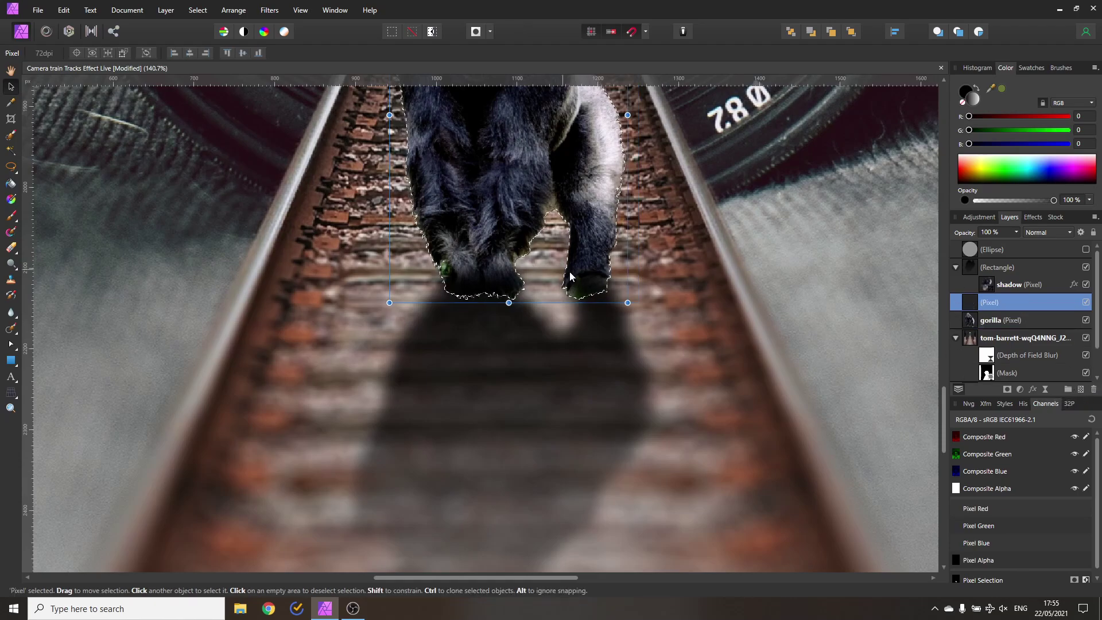
Shade the gorilla's feet and lower legs with a soft black Paint Brush, 604 px wide, 42% opacity and 5% hardness
click(14, 219)
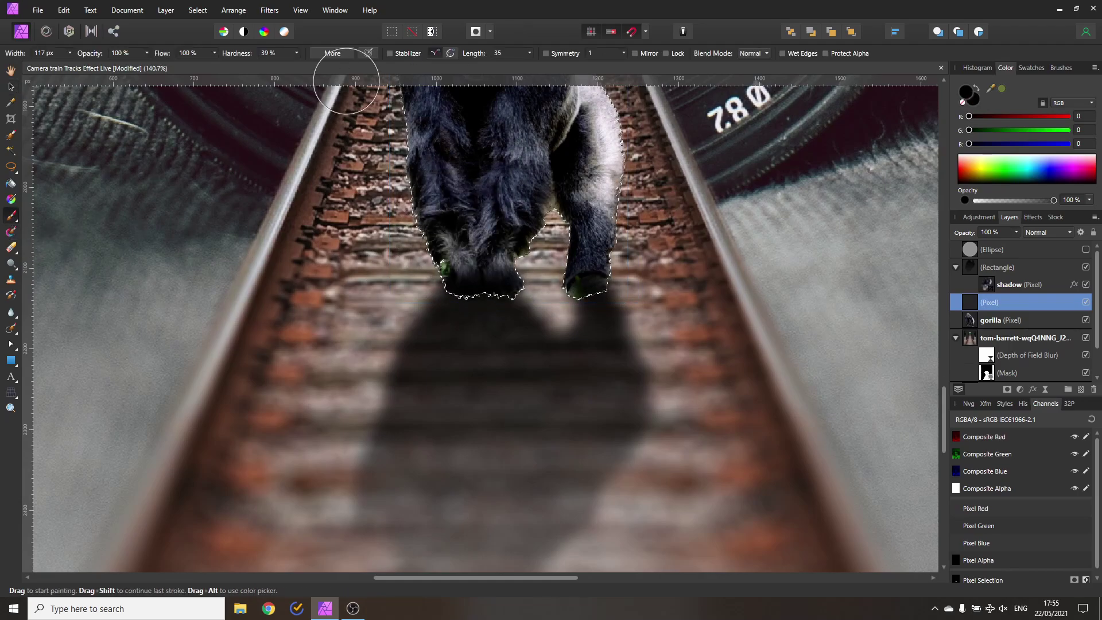
click(296, 53)
drag(298, 66, 273, 65)
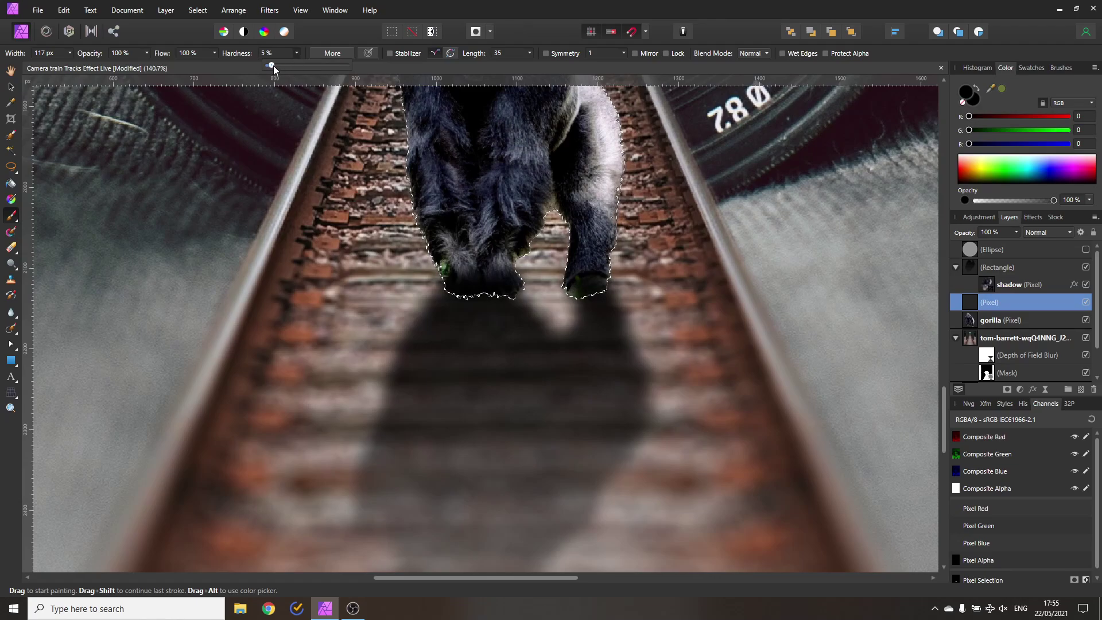
click(147, 52)
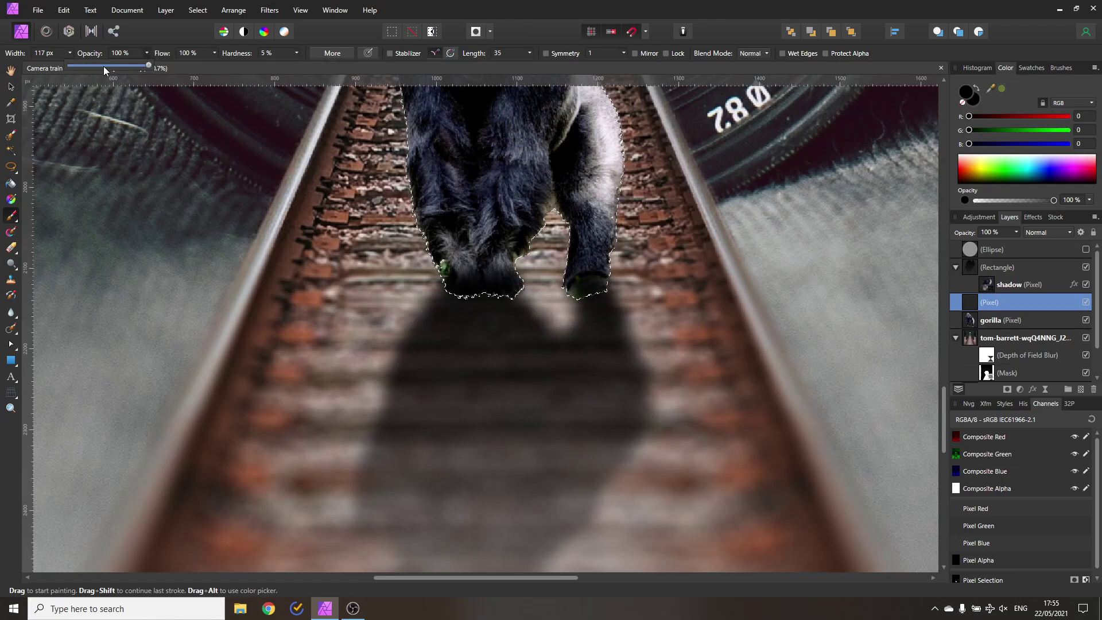
click(103, 66)
click(148, 53)
click(70, 55)
drag(71, 66, 95, 65)
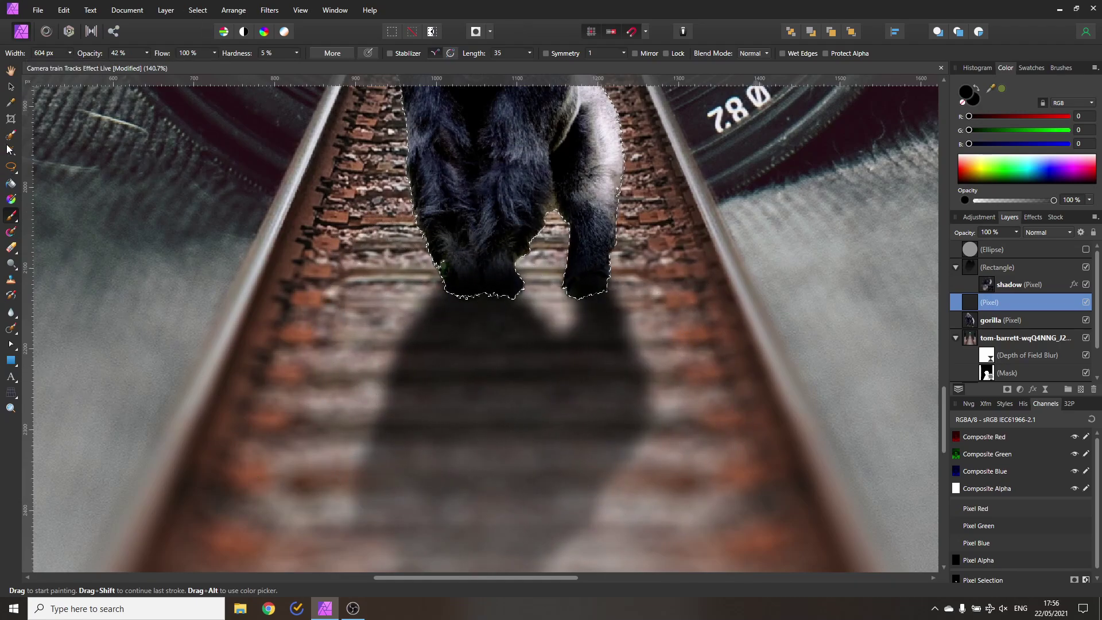
Clear the selection around the gorilla and lower the opacity of the painted shading layer
click(10, 86)
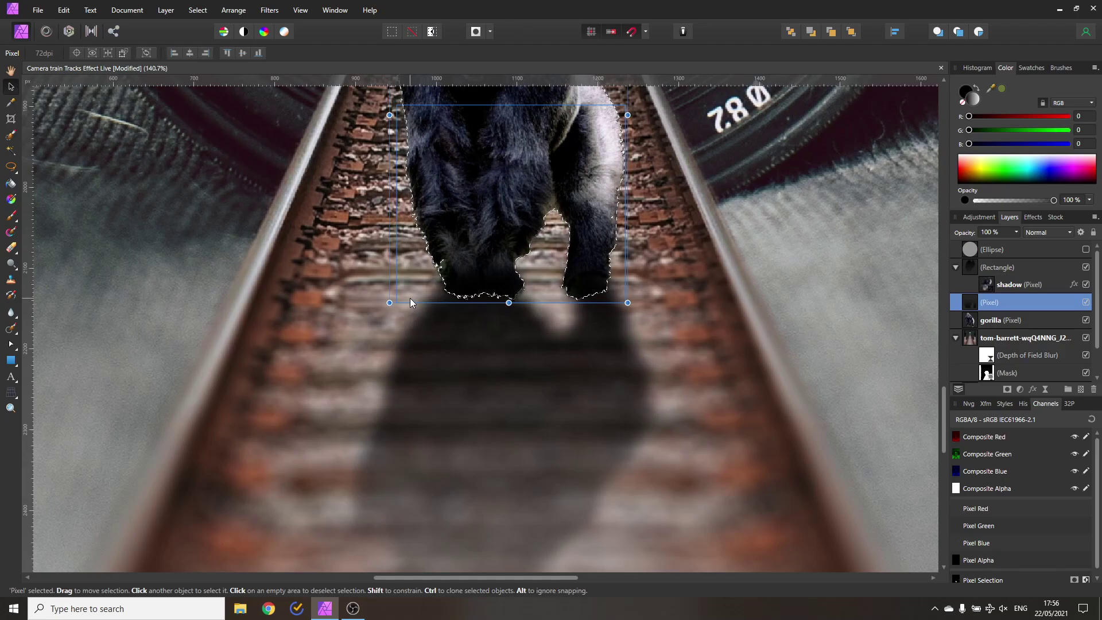
key(ctrl+d)
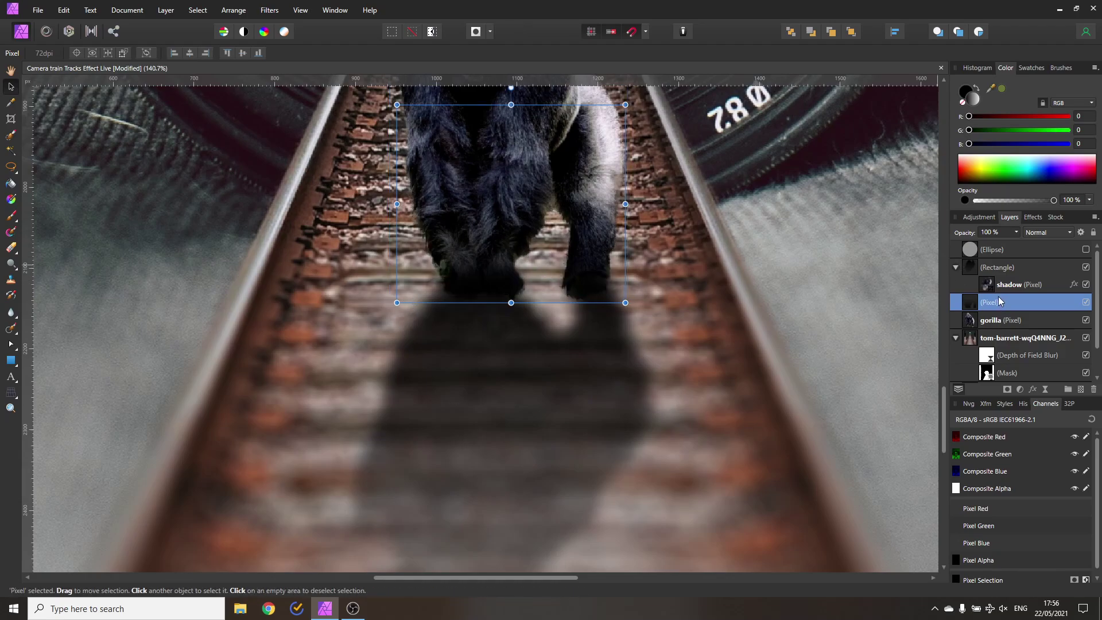
click(1016, 232)
drag(1019, 246, 987, 246)
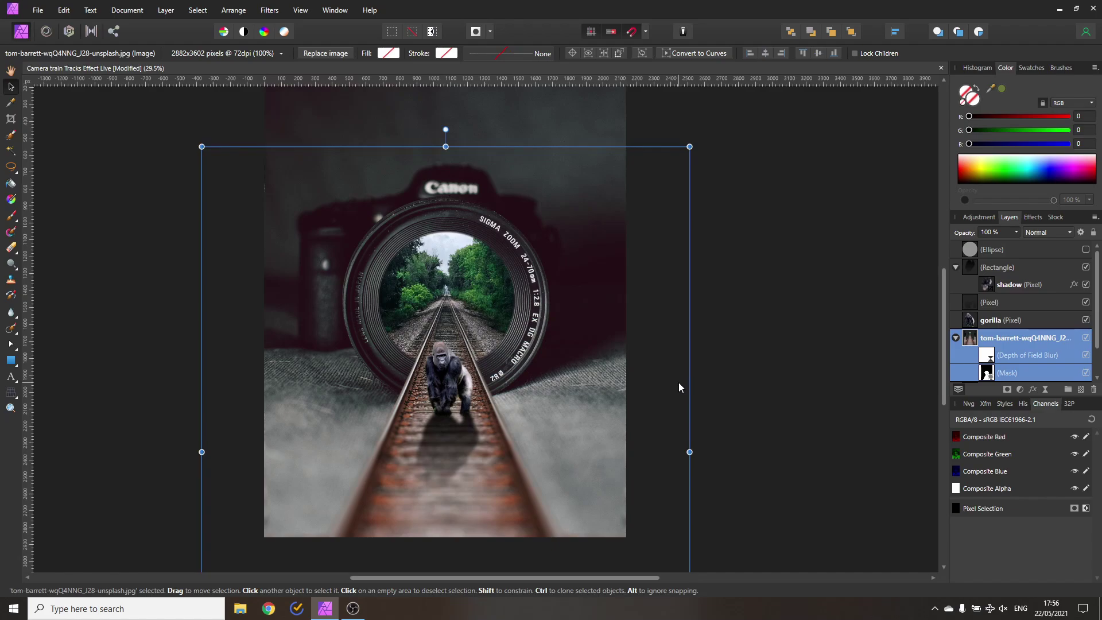
Add a Curves adjustment above the pexels-pixabay-274973.jpg layer, pull its midpoint down to darken the photo, and invert the adjustment's mask
scroll(1008, 360, down, 2)
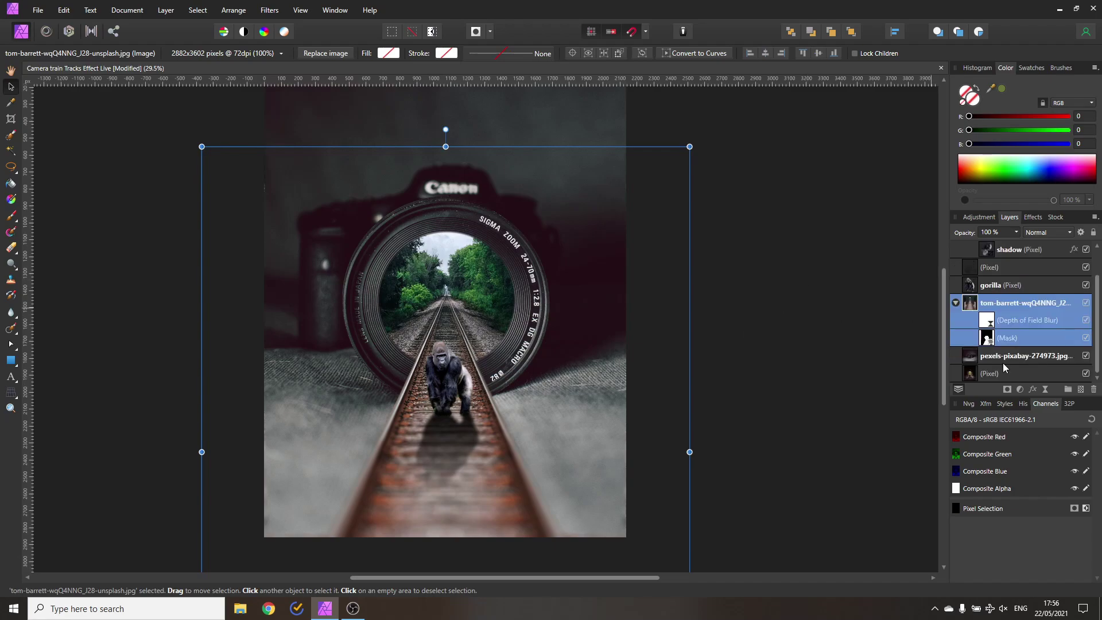
click(973, 355)
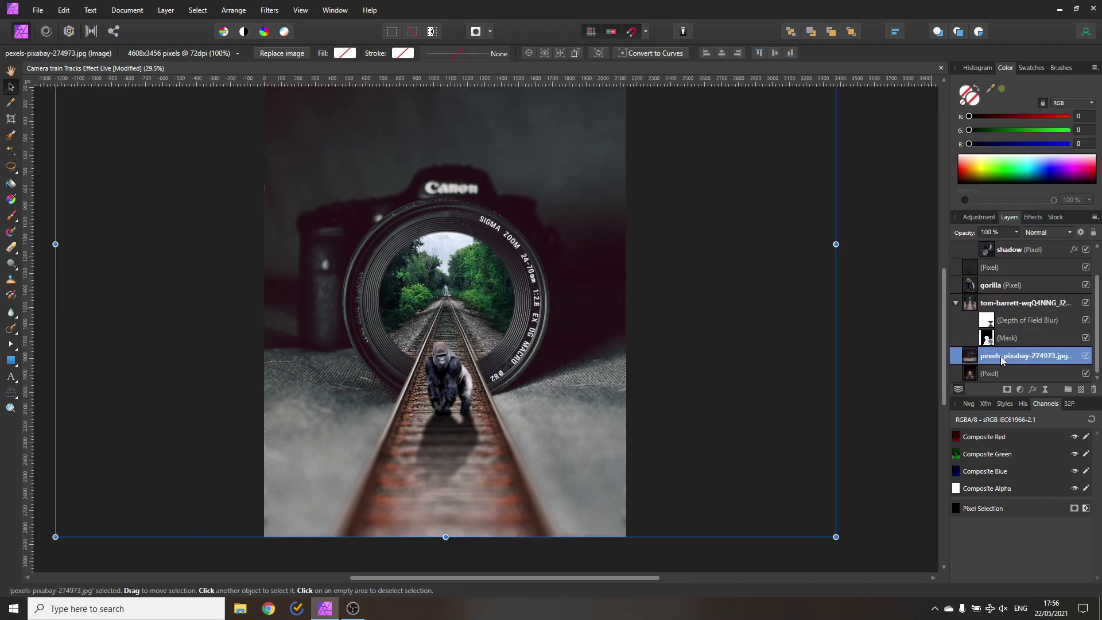
click(1020, 390)
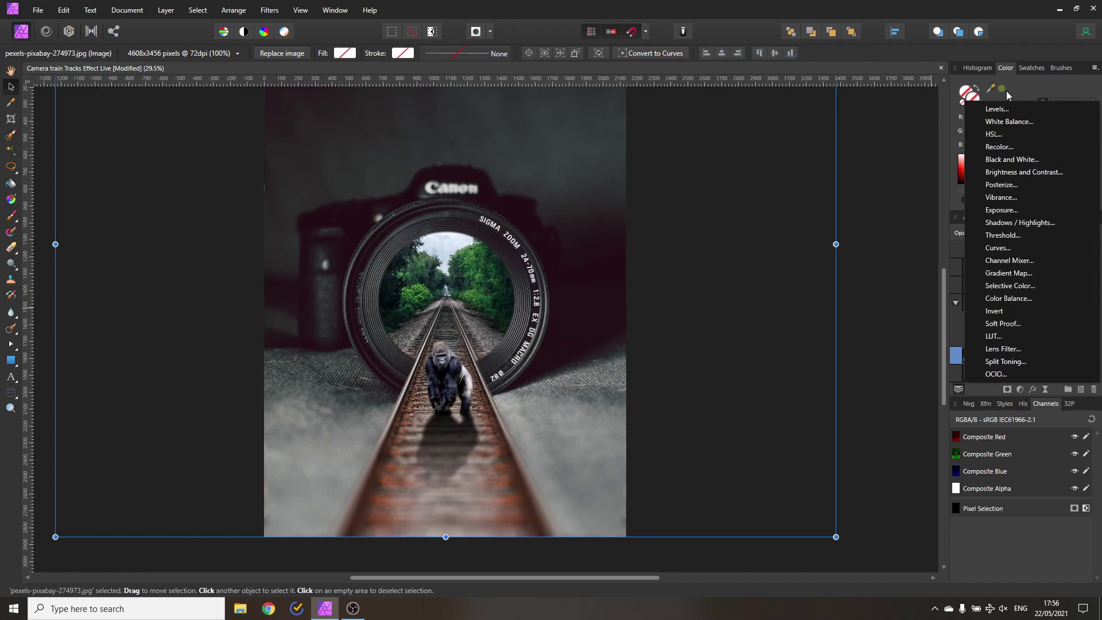
click(1003, 245)
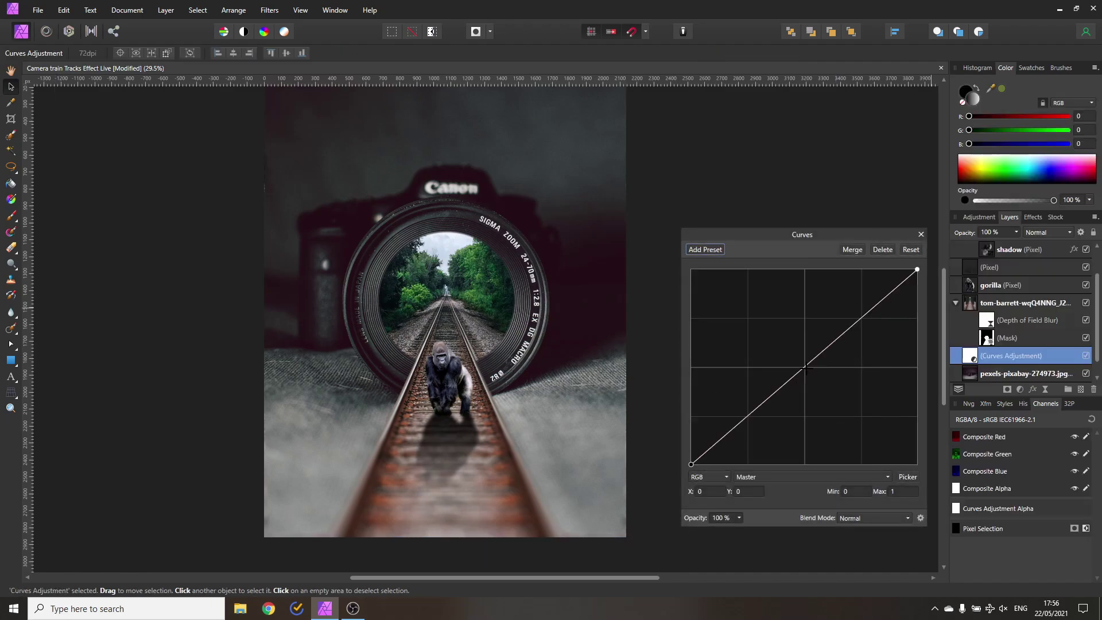
drag(806, 366, 823, 412)
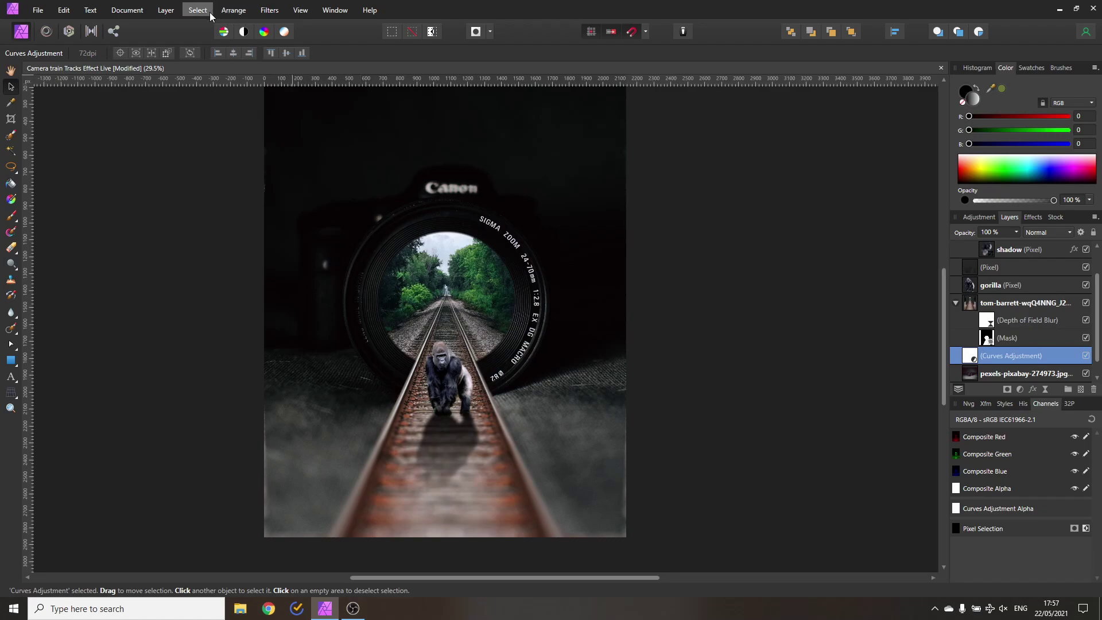
click(166, 10)
click(172, 35)
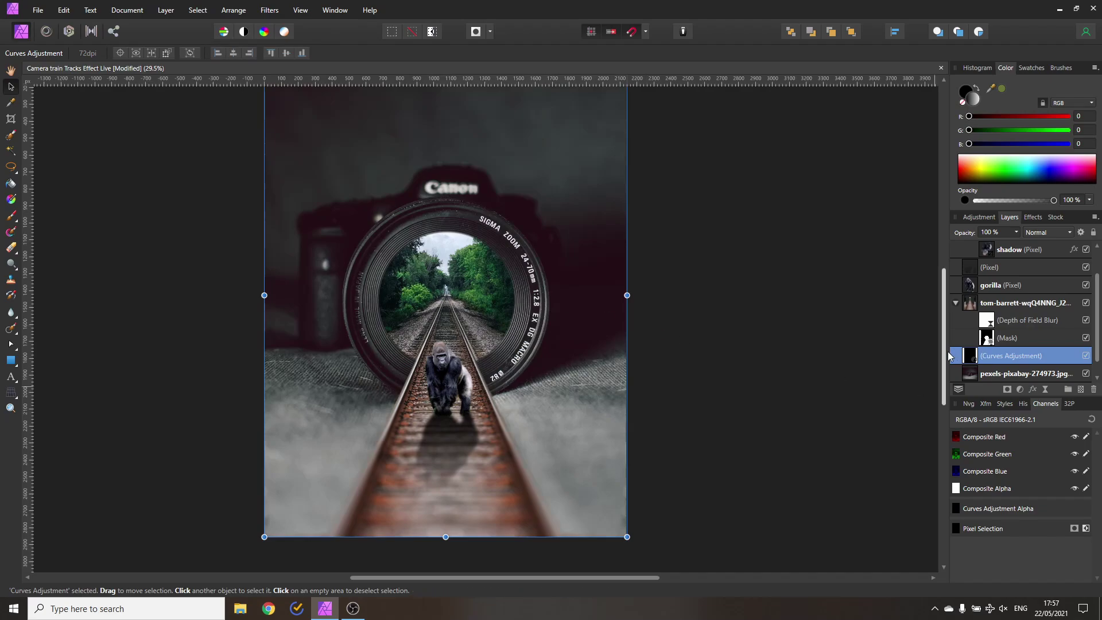
Set the Paint Brush to 2180 px width and 8% hardness for the Curves adjustment's mask
drag(593, 355, 618, 385)
key(ctrl+0)
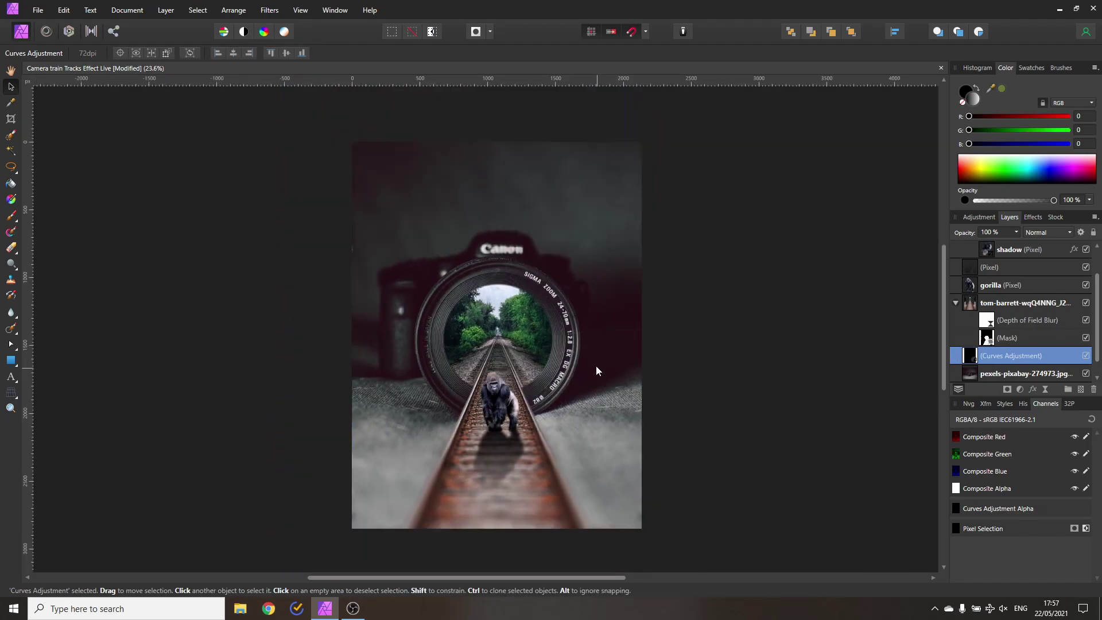
click(10, 216)
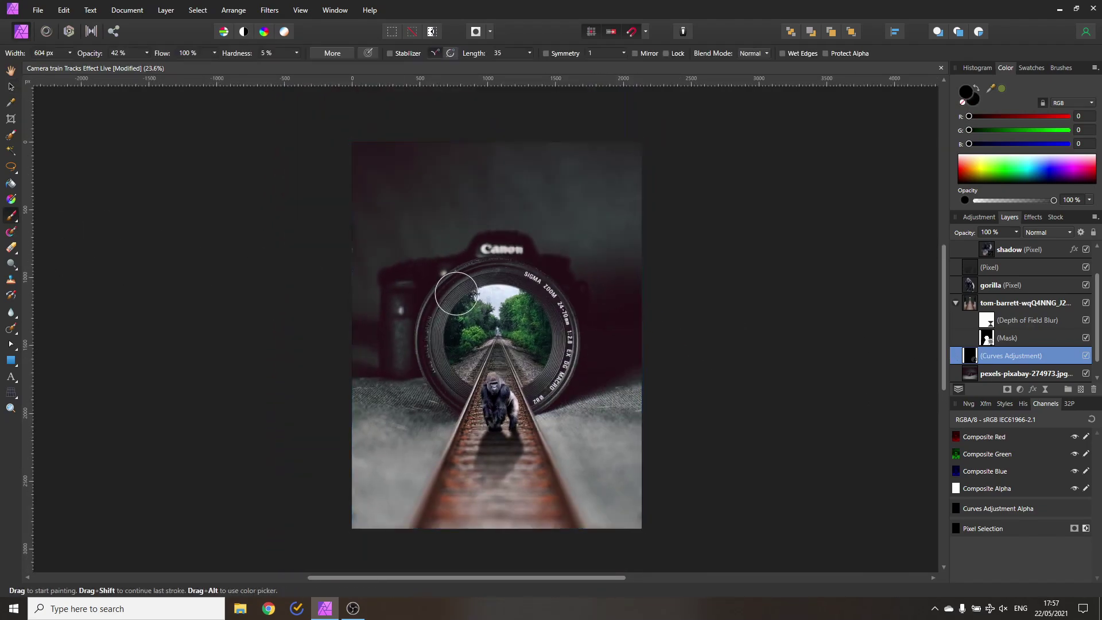
click(69, 53)
drag(78, 65, 70, 50)
click(297, 53)
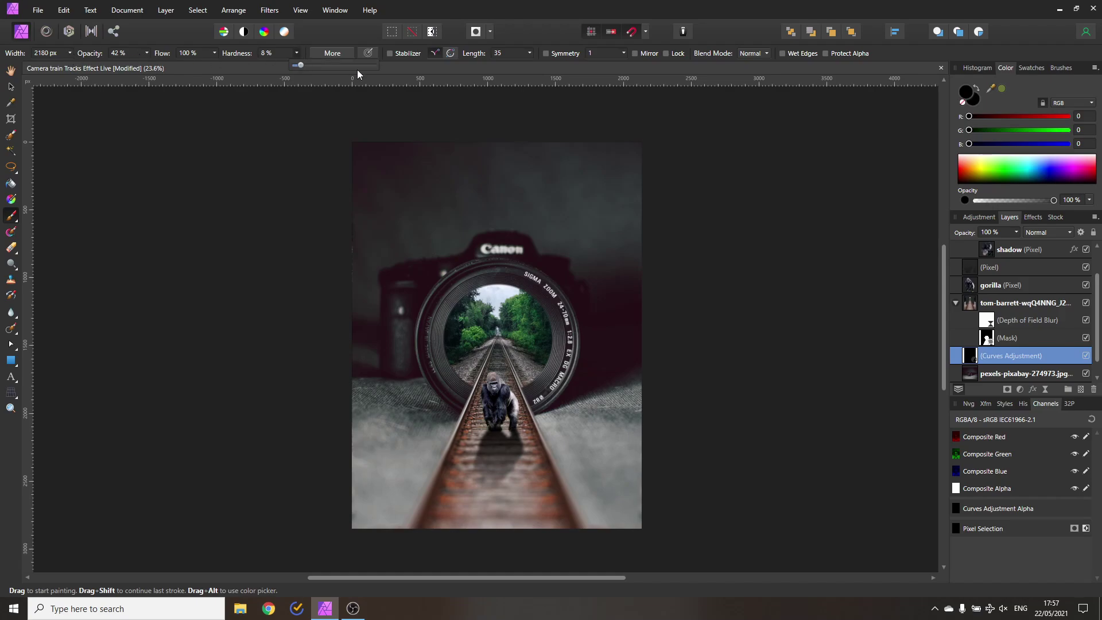
Paint white (FFFFFF) on the Curves adjustment's mask around the photo's outer areas to darken the surroundings of the lens
click(972, 99)
click(973, 104)
double_click(973, 104)
drag(448, 277, 388, 193)
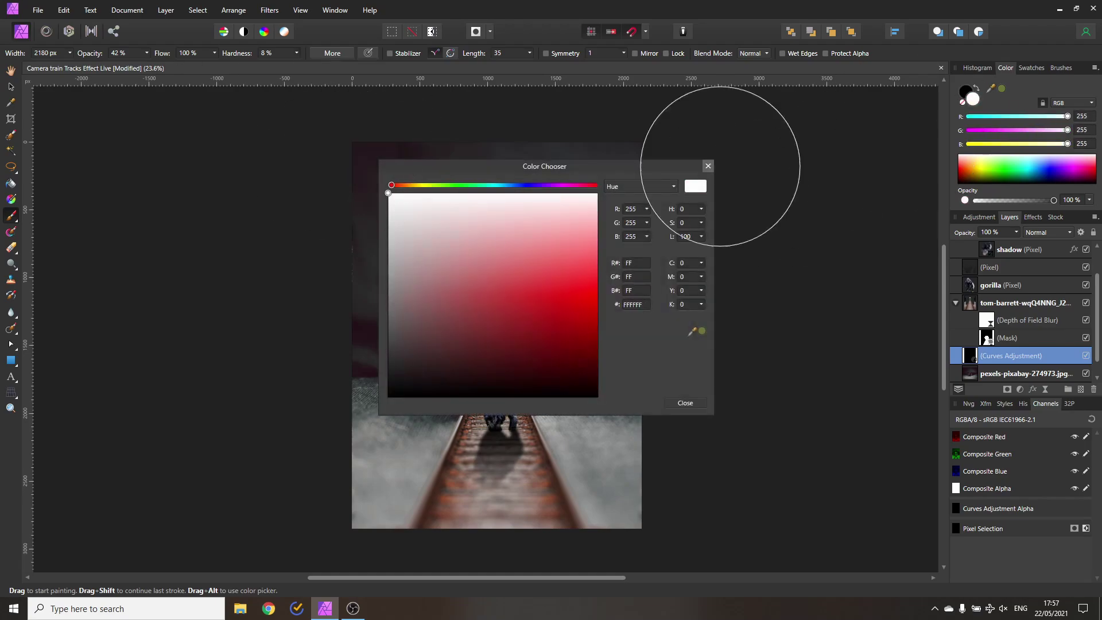
click(707, 167)
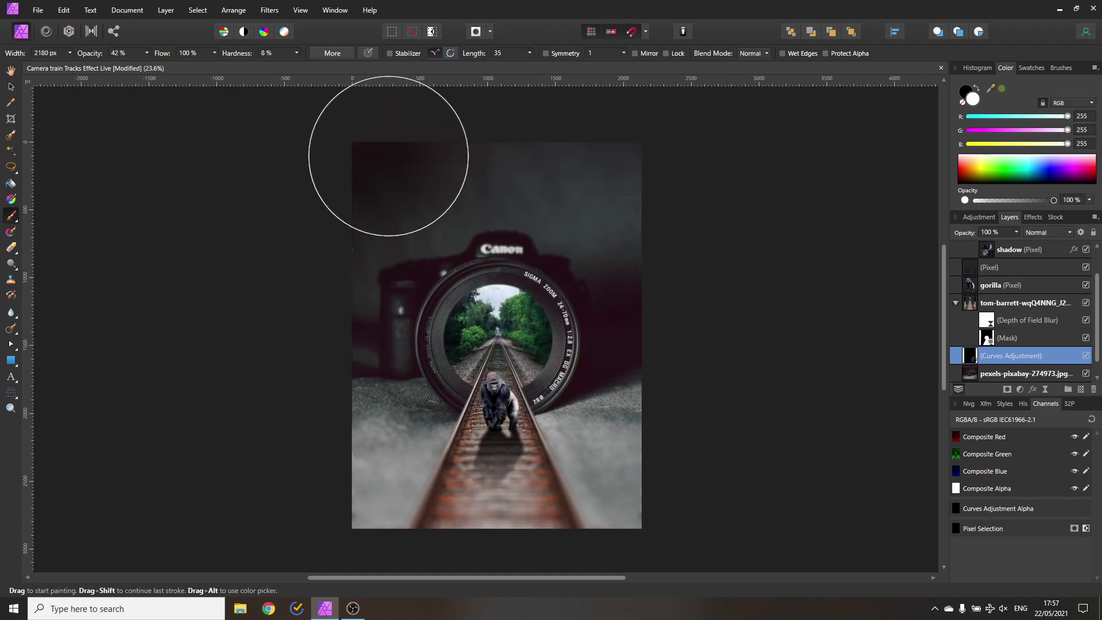
mouse_move(378, 182)
mouse_down()
mouse_move(680, 203)
mouse_move(650, 240)
mouse_move(650, 287)
mouse_up()
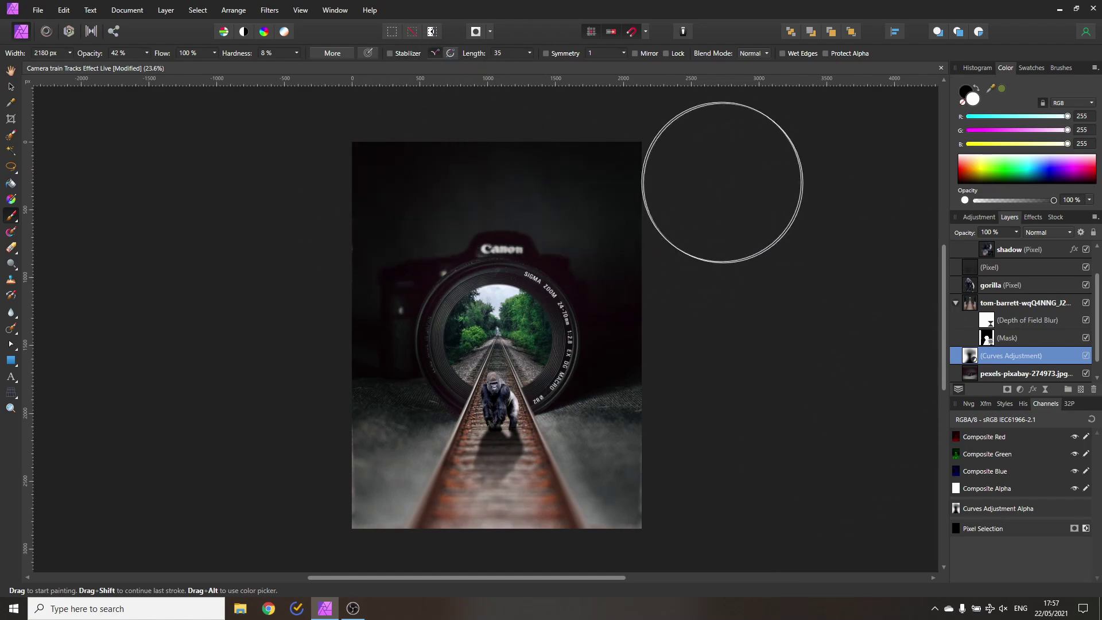
click(11, 86)
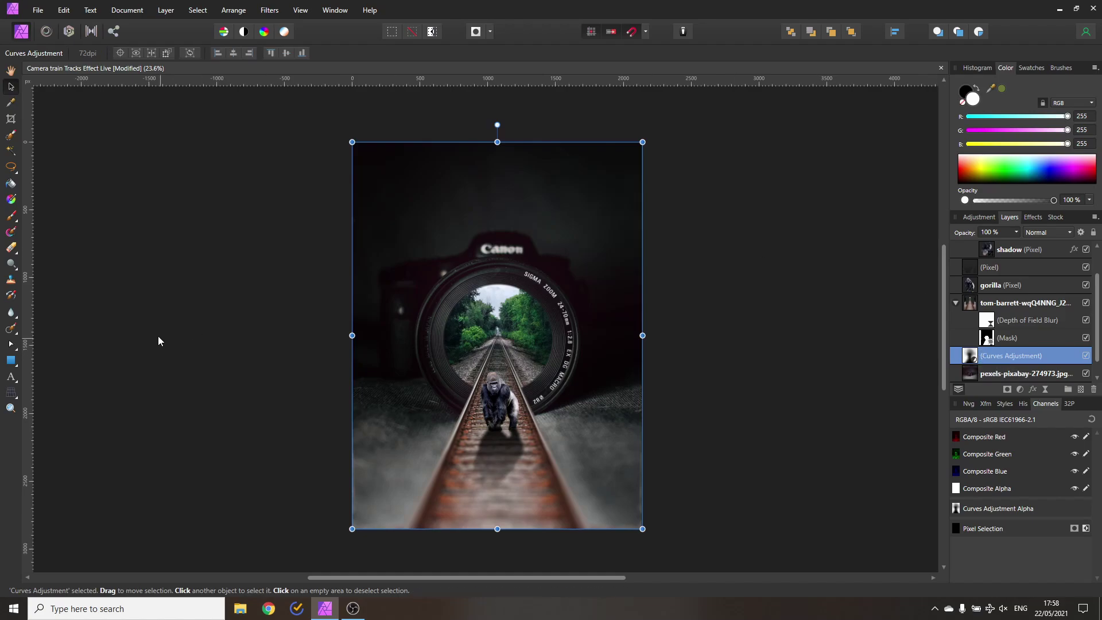
Draw a donut shape, enlarge it well beyond the canvas and centre its hole over the camera lens
scroll(996, 317, up, 2)
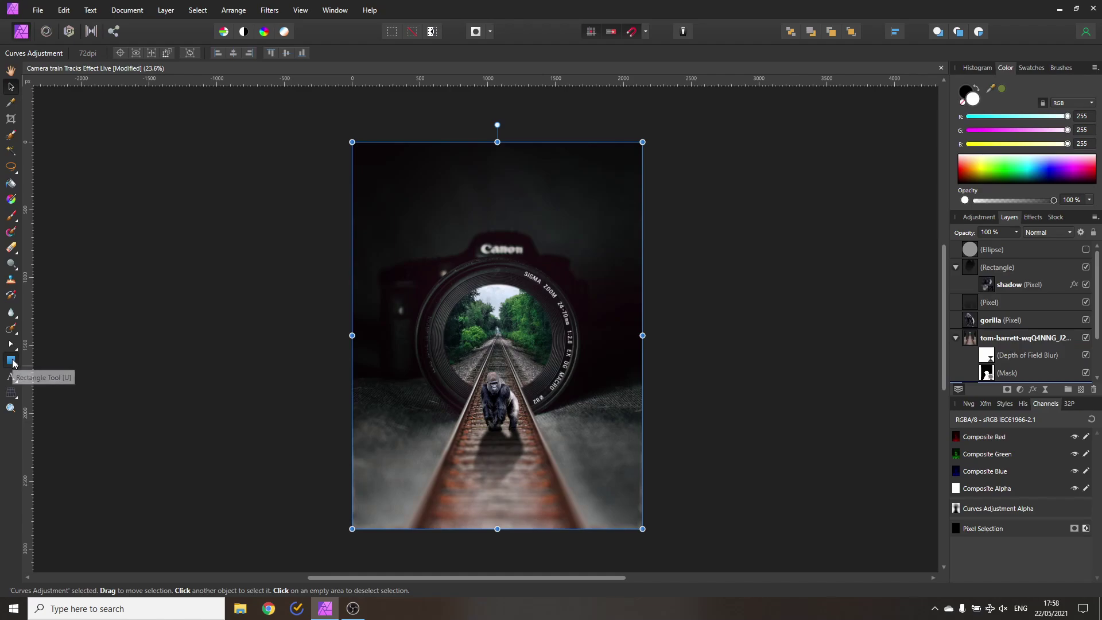
click(10, 362)
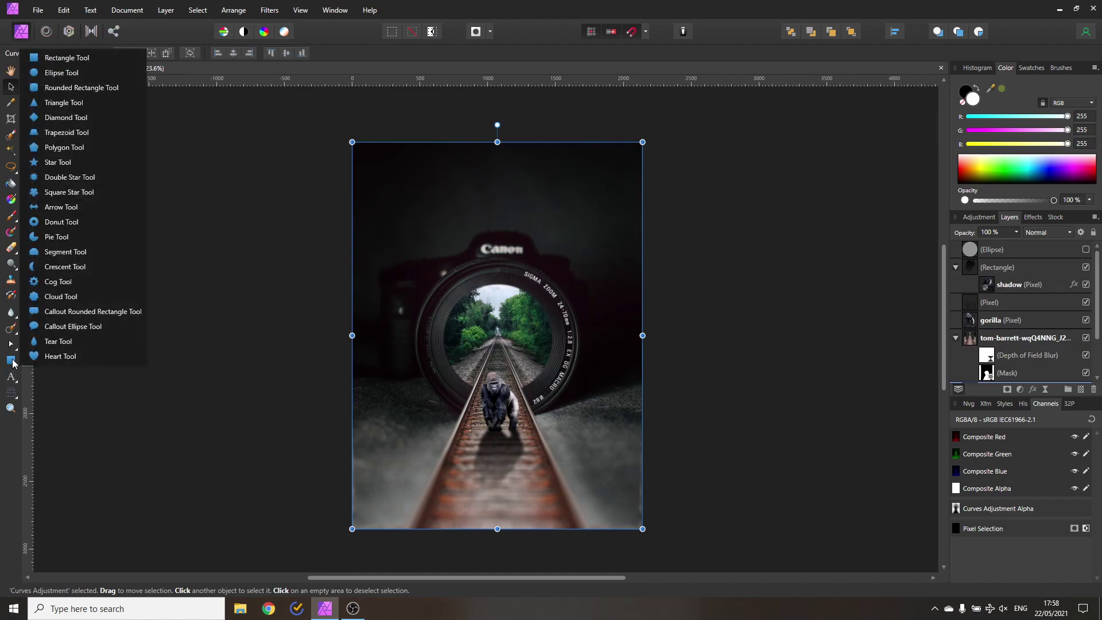
click(65, 222)
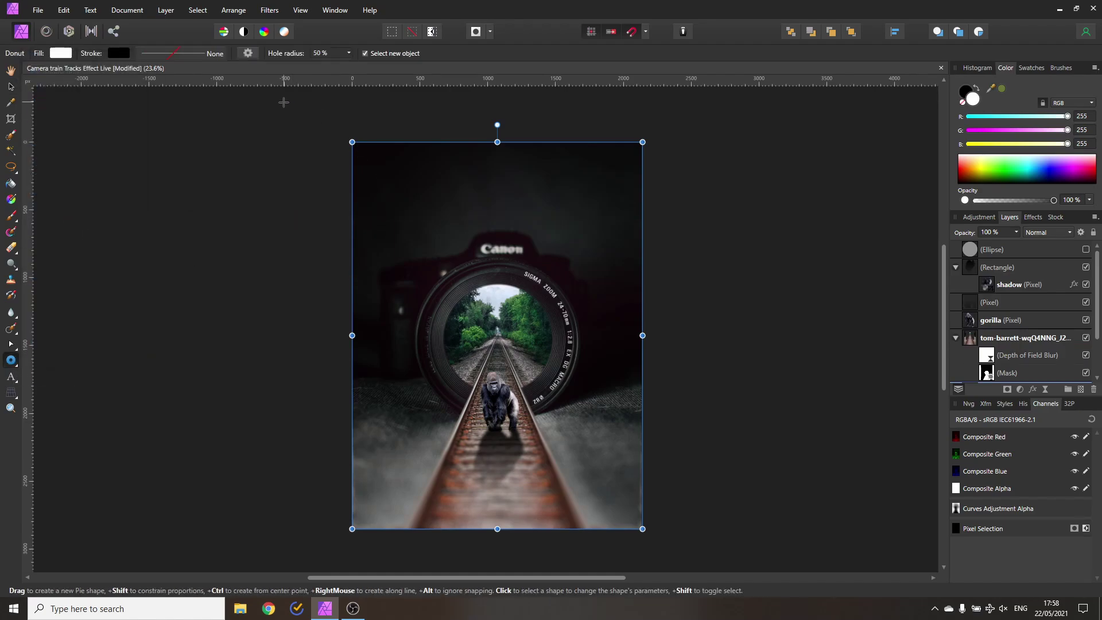
drag(282, 106, 693, 561)
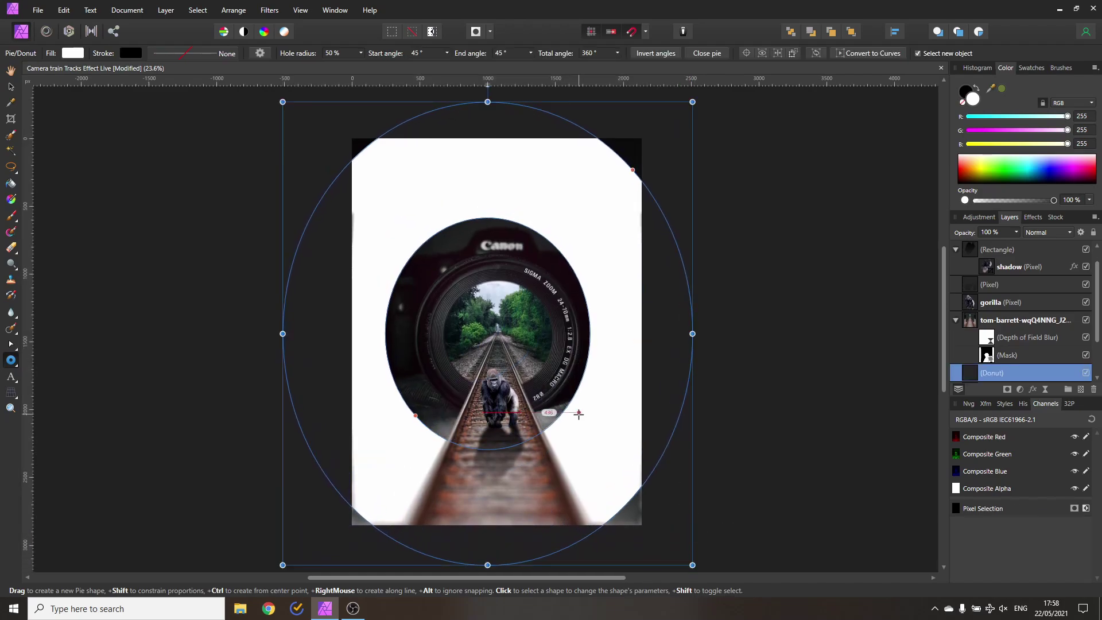
scroll(577, 412, down, 3)
drag(631, 266, 688, 172)
key(v)
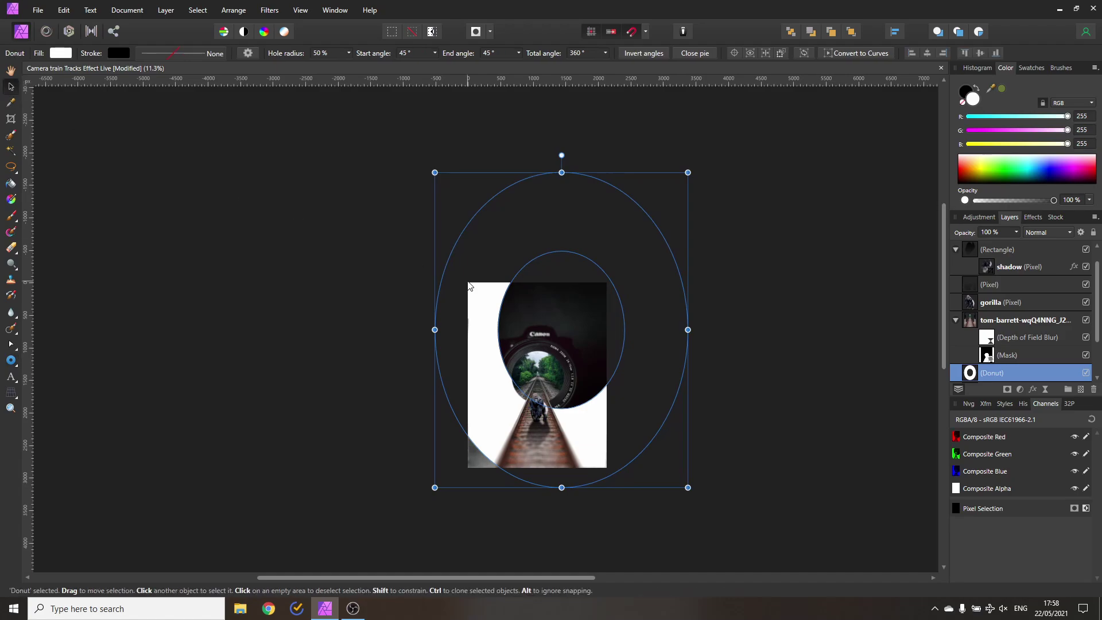
drag(640, 286, 617, 331)
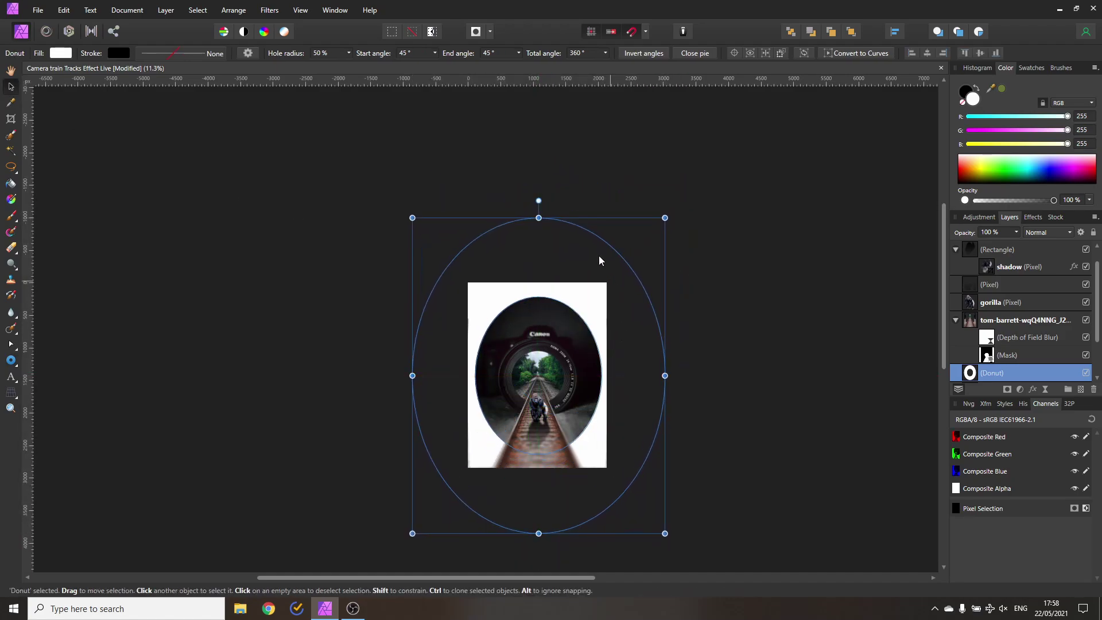
Reduce the donut's hole radius to 41% and fill the shape with black
click(348, 53)
mouse_move(350, 66)
mouse_down()
mouse_move(333, 67)
mouse_move(343, 67)
mouse_up()
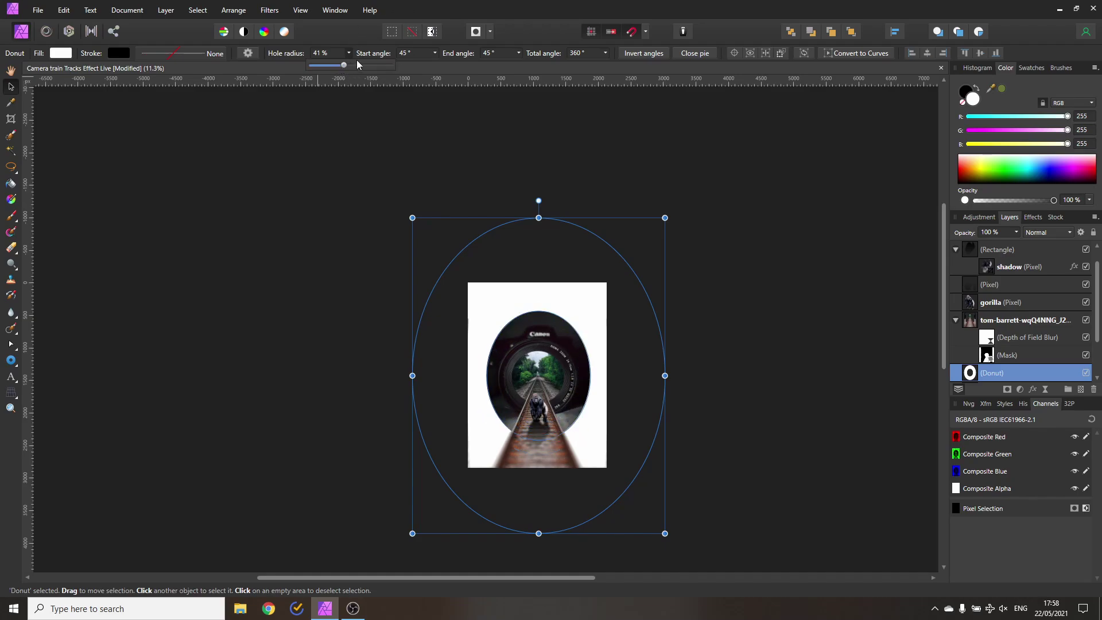
click(50, 53)
drag(83, 157, 53, 44)
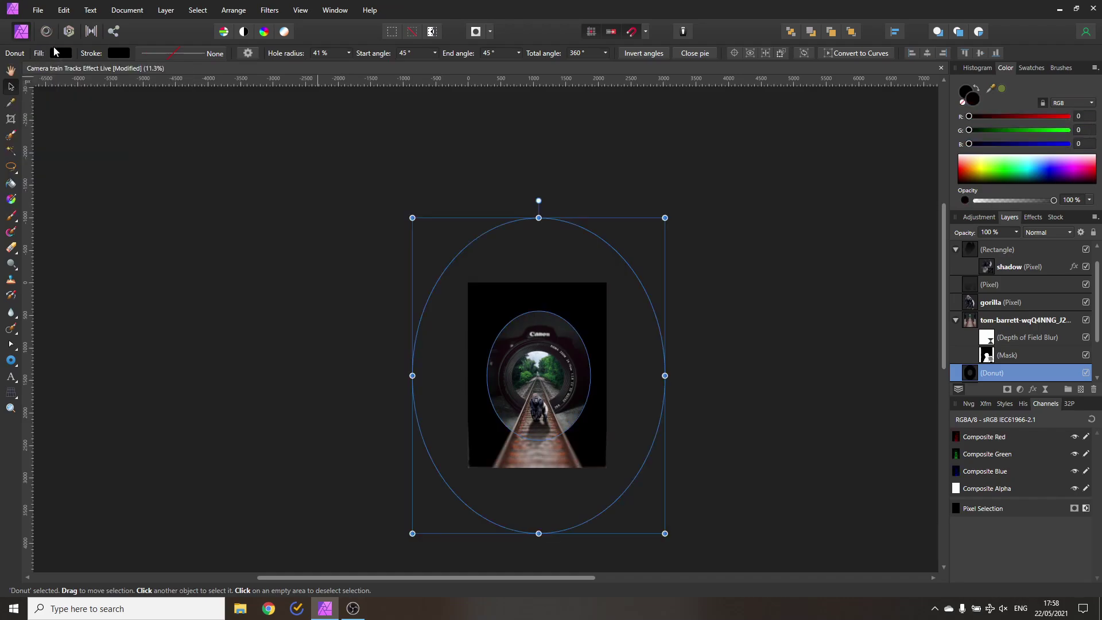
Apply a 500 px Gaussian Blur effect to the donut and shift it slightly down over the tracks
click(1030, 217)
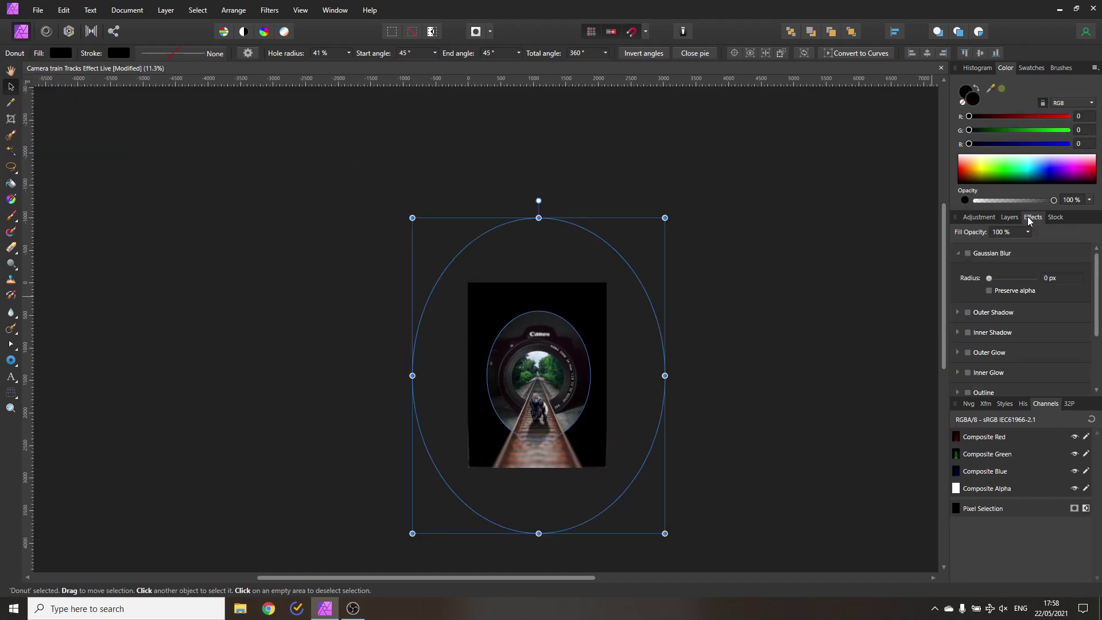
click(1075, 277)
text(500)
key(Return)
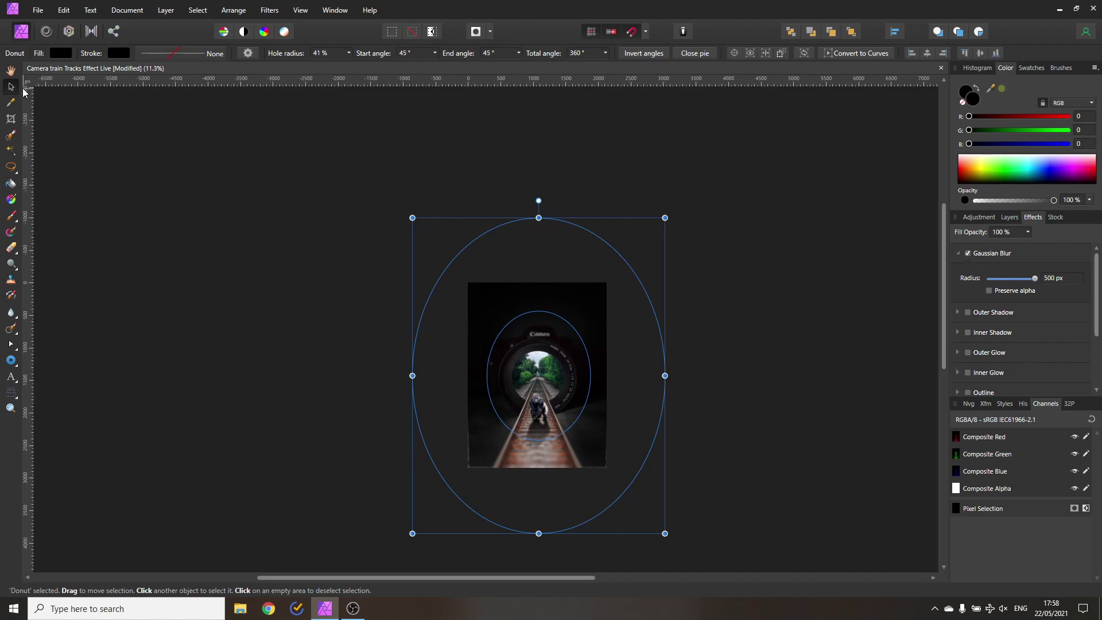
scroll(557, 422, up, 4)
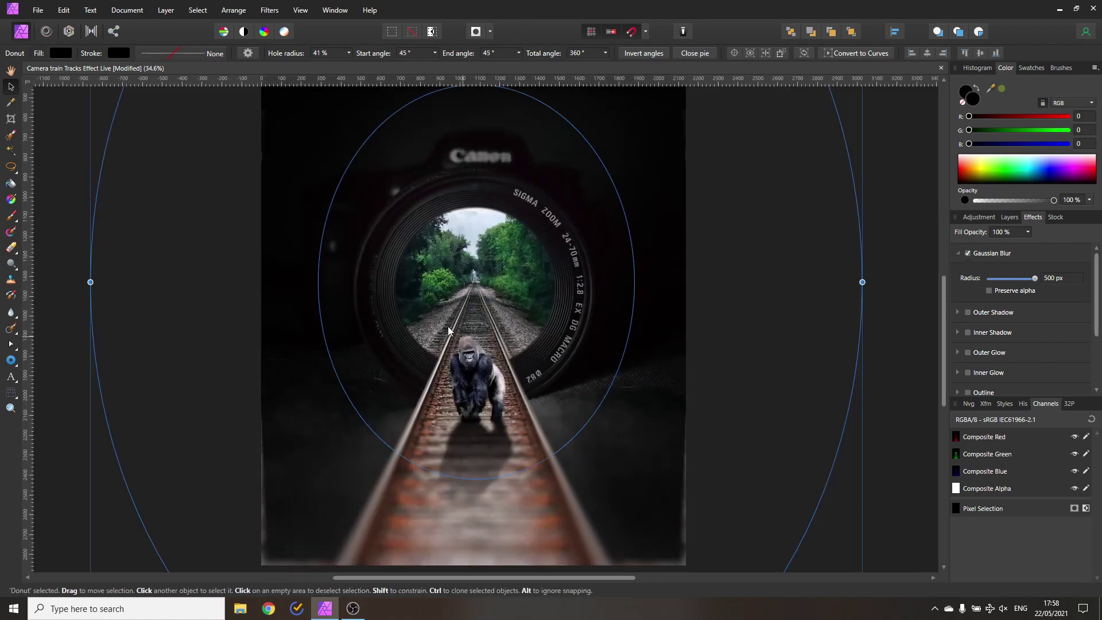
drag(526, 304, 526, 342)
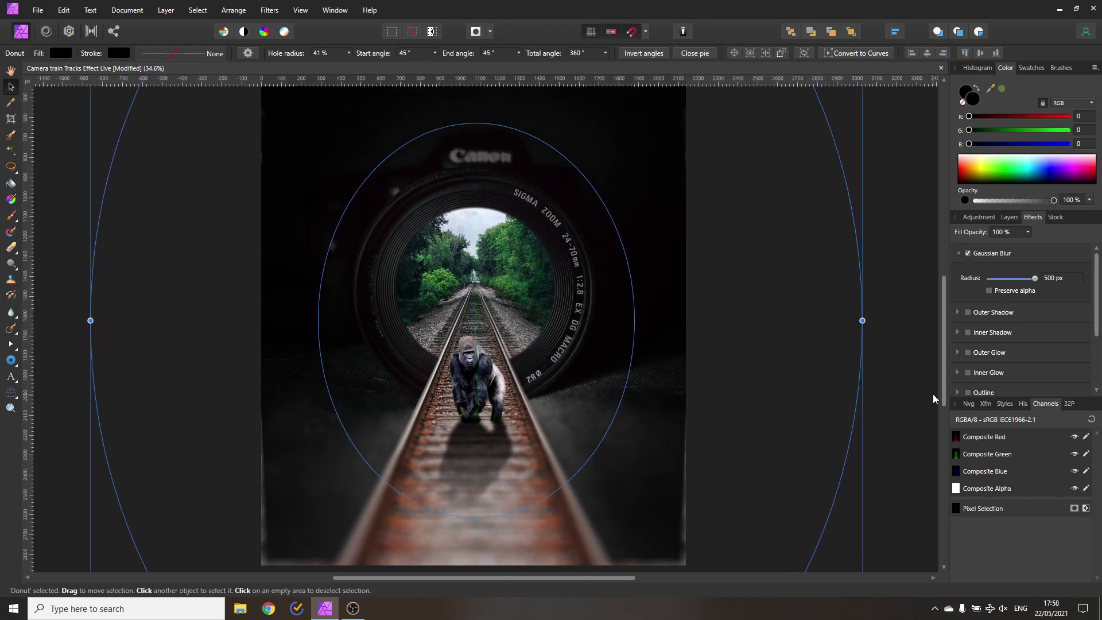
Move the donut to the top of the layer stack and shift it further down to frame the gorilla
click(1009, 217)
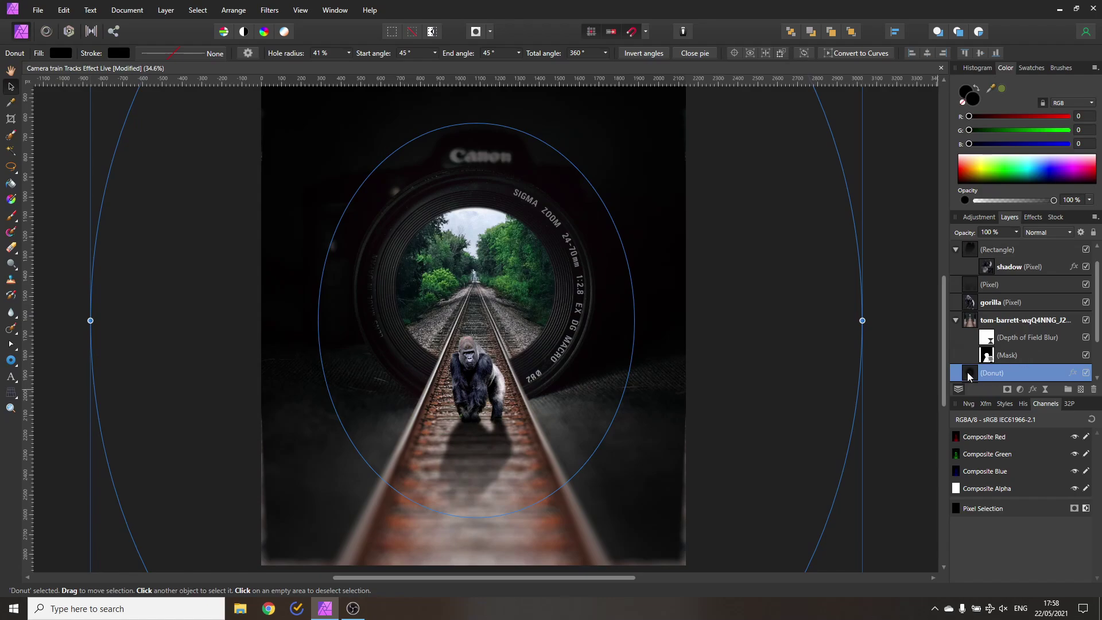
drag(968, 374, 970, 250)
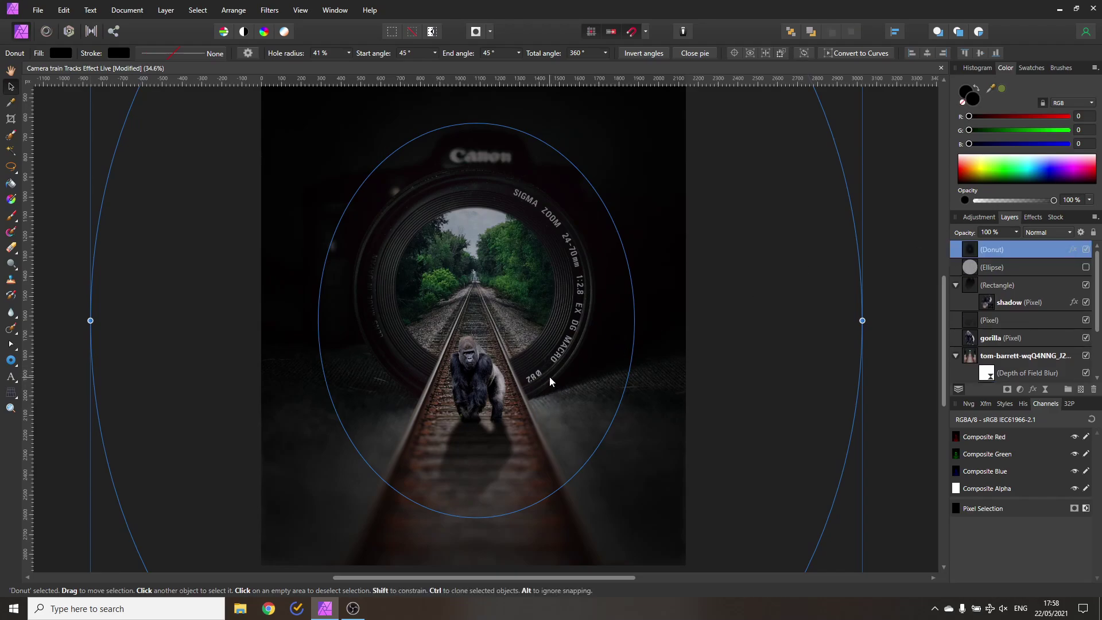
mouse_move(528, 376)
mouse_down()
mouse_move(512, 404)
mouse_move(518, 363)
mouse_move(518, 438)
mouse_move(521, 375)
mouse_move(519, 389)
mouse_up()
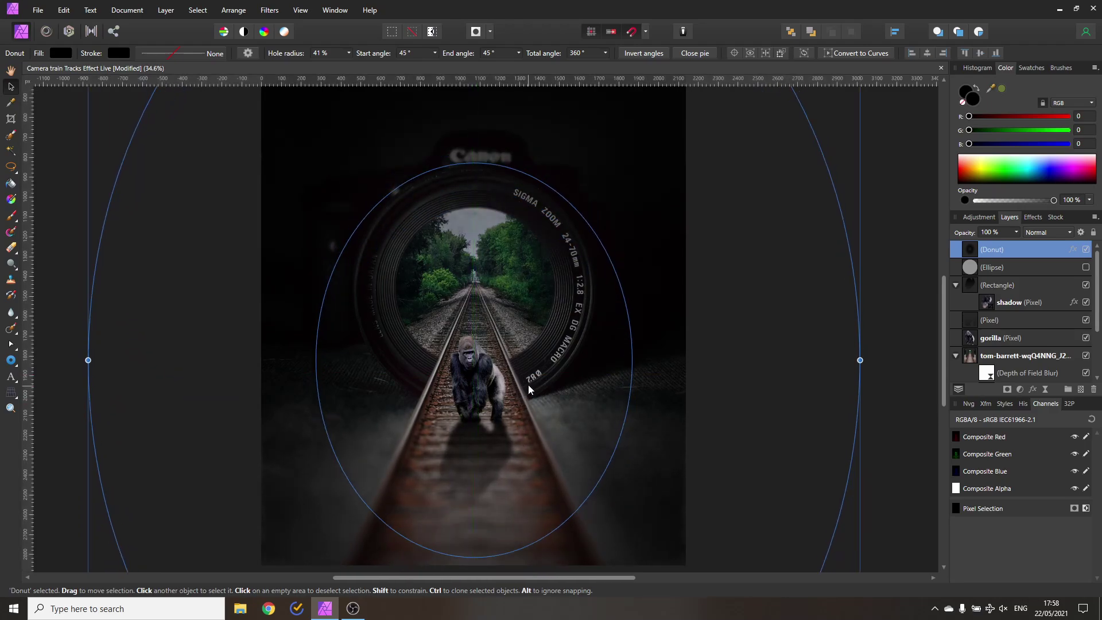
Set the donut's Gaussian Blur radius to 400 px and nudge the shape slightly to the right
click(1032, 217)
click(1054, 279)
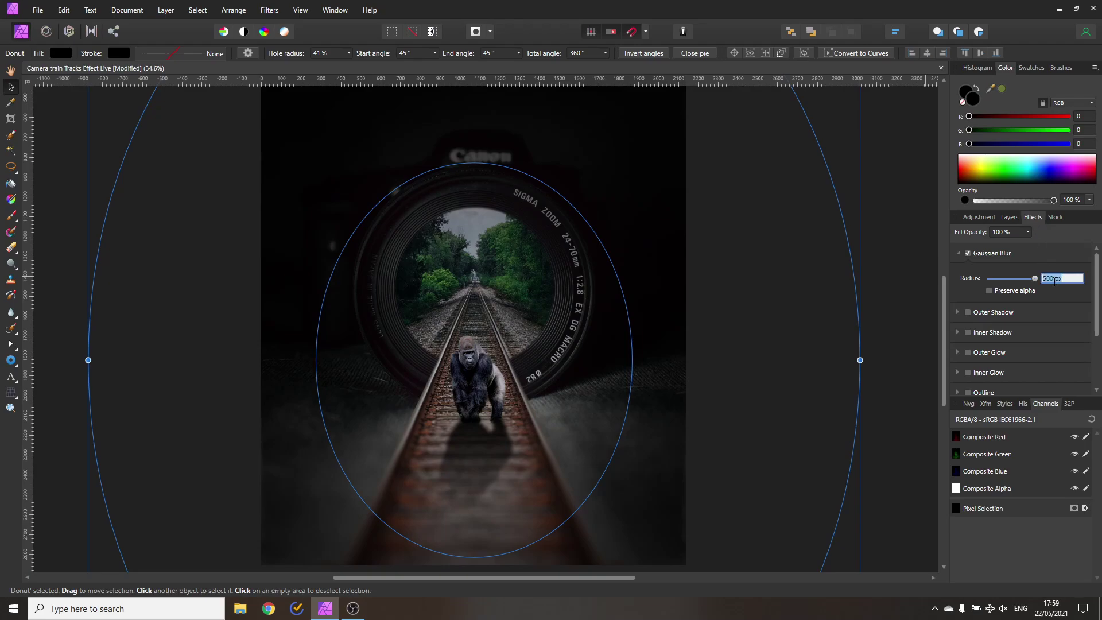
text(400)
key(Return)
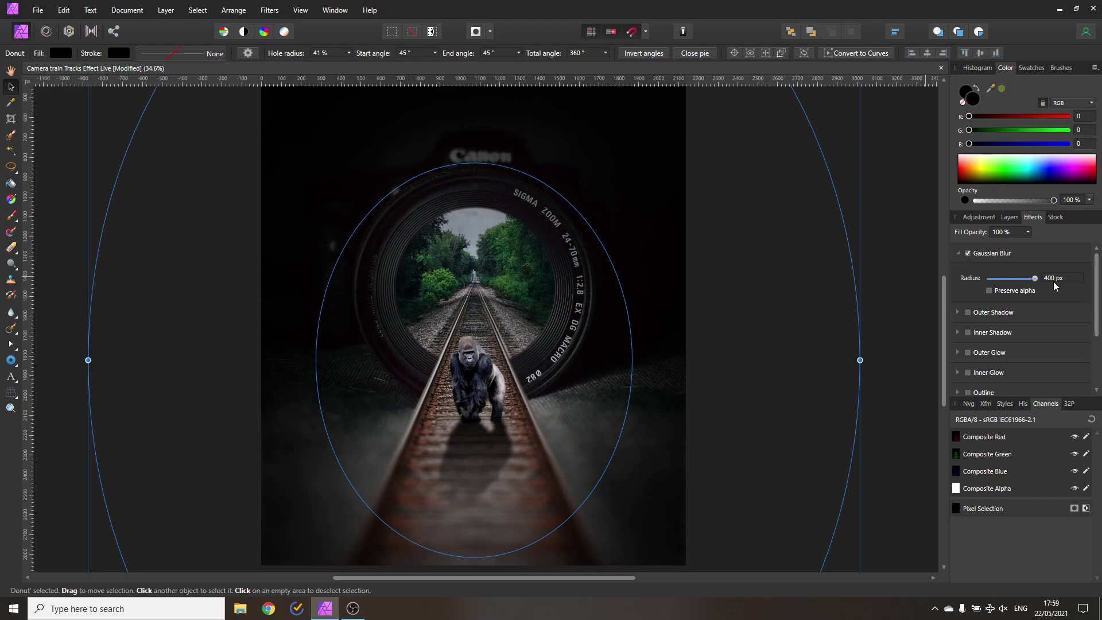
drag(506, 401, 508, 401)
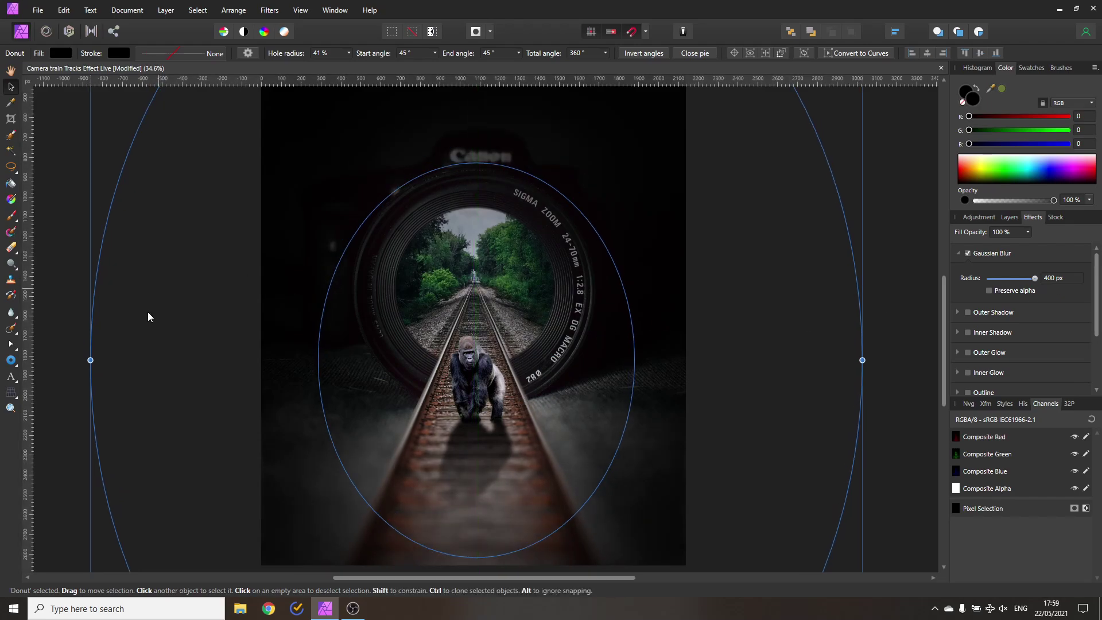
click(379, 367)
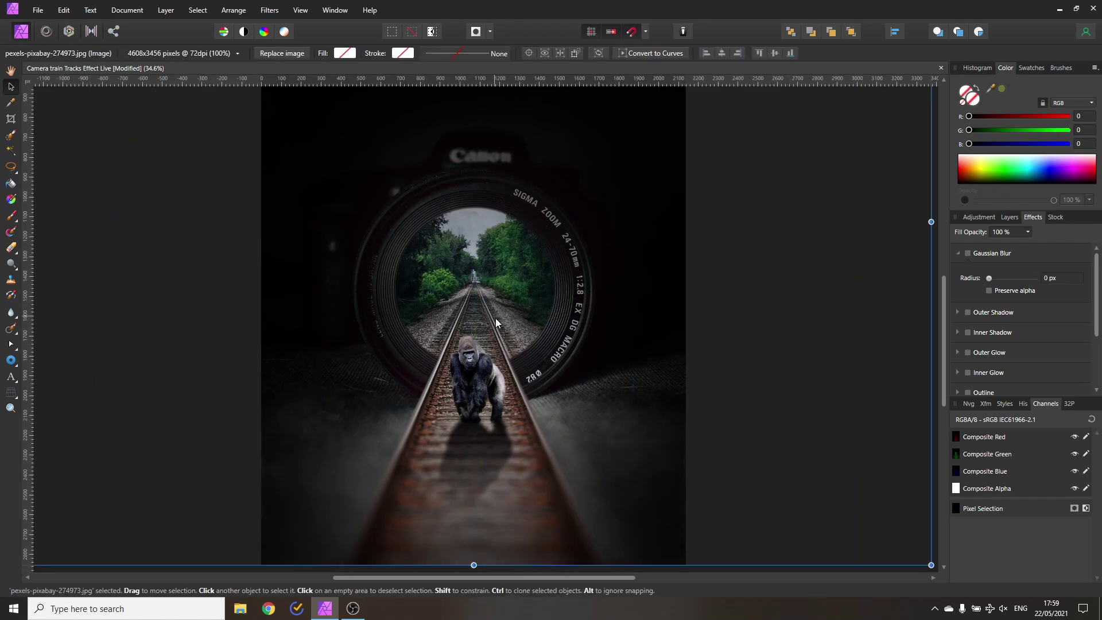
Draw a nearly circular ellipse around the gorilla, directly above the tom-barrett train tracks layer
scroll(508, 332, down, 3)
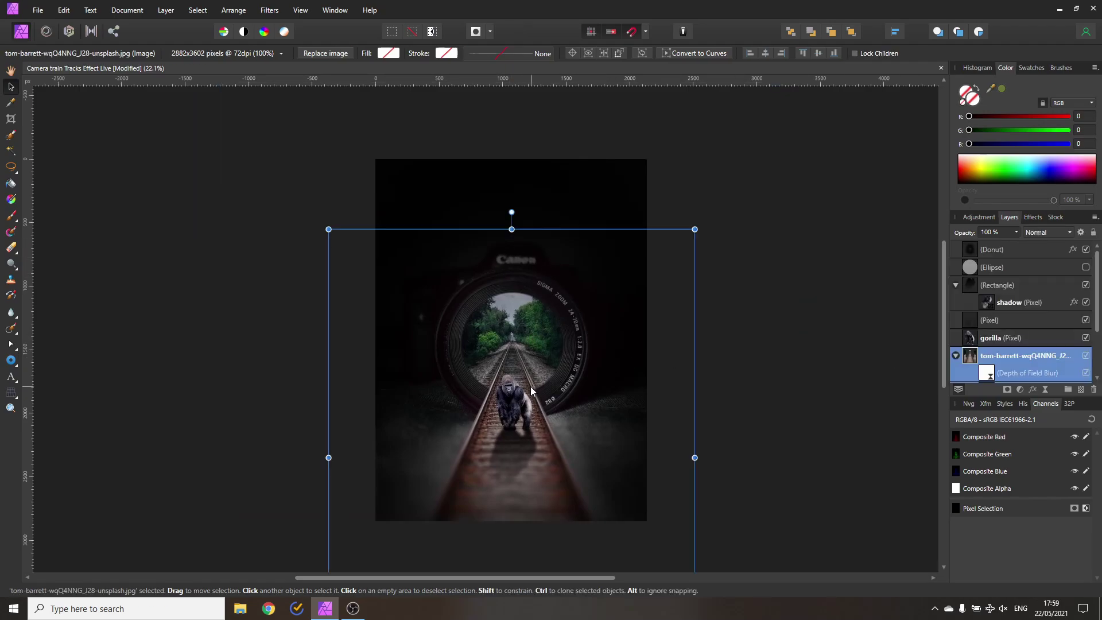
scroll(531, 393, up, 1)
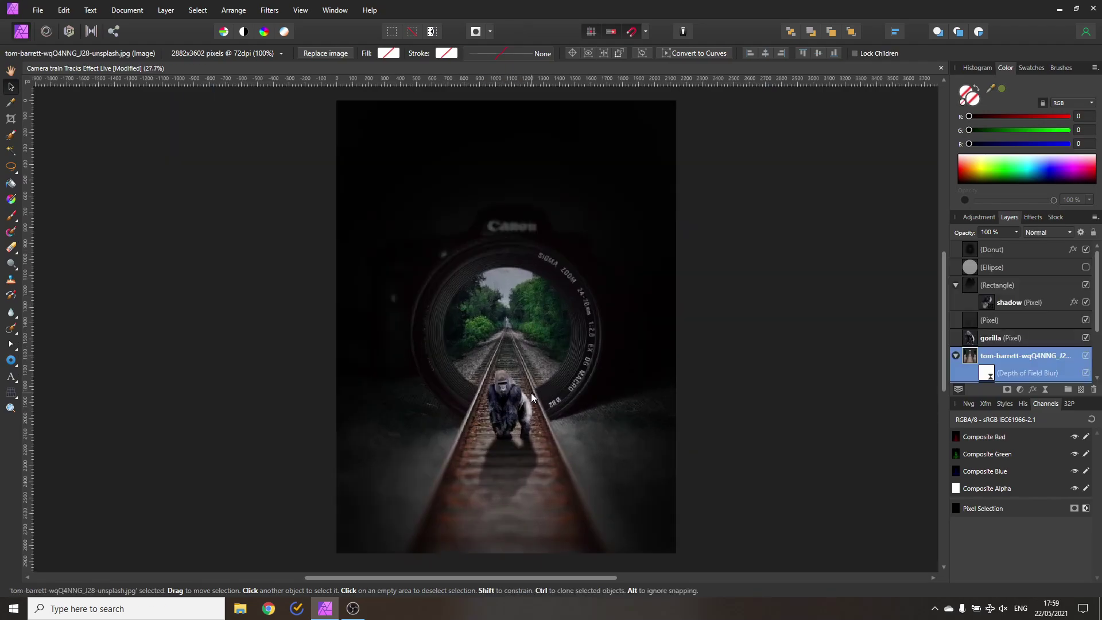
scroll(532, 393, up, 2)
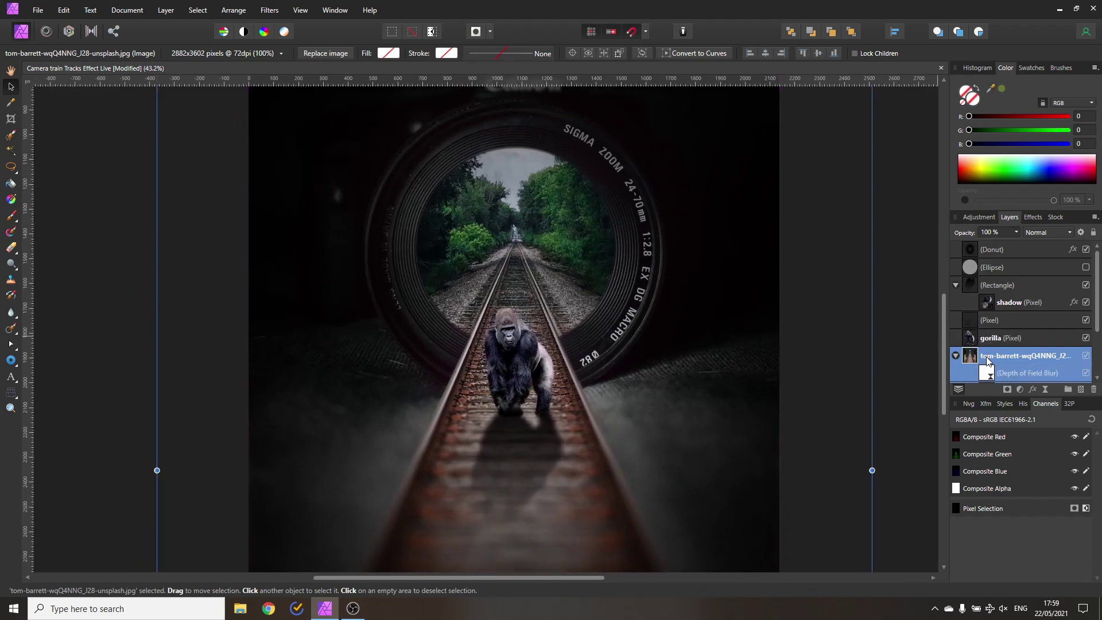
scroll(979, 333, down, 2)
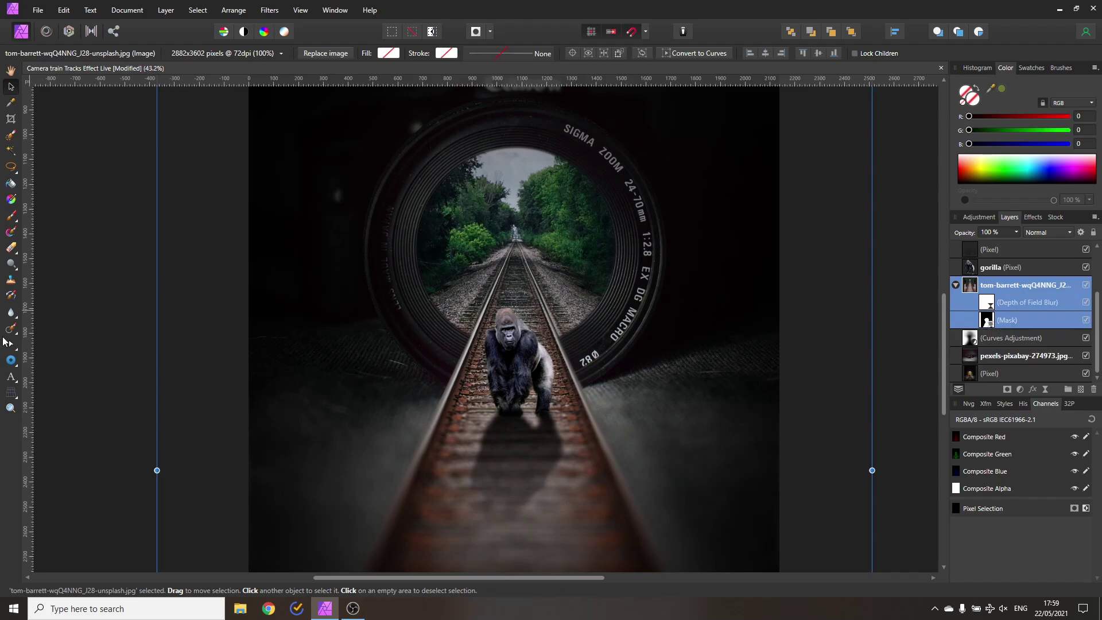
click(11, 361)
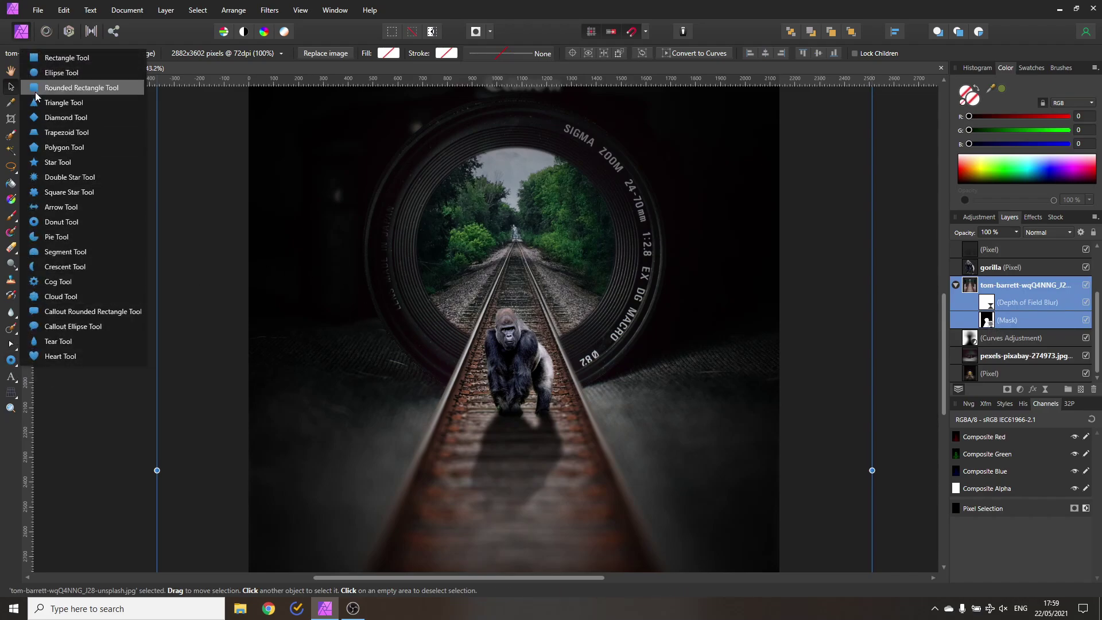
click(39, 75)
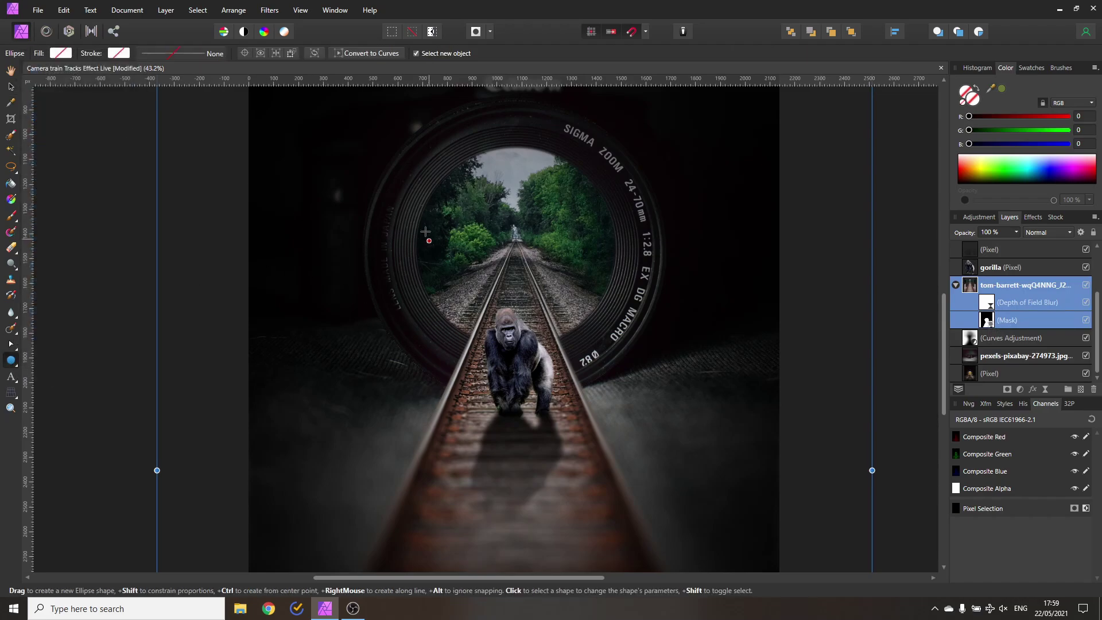
drag(374, 195, 659, 485)
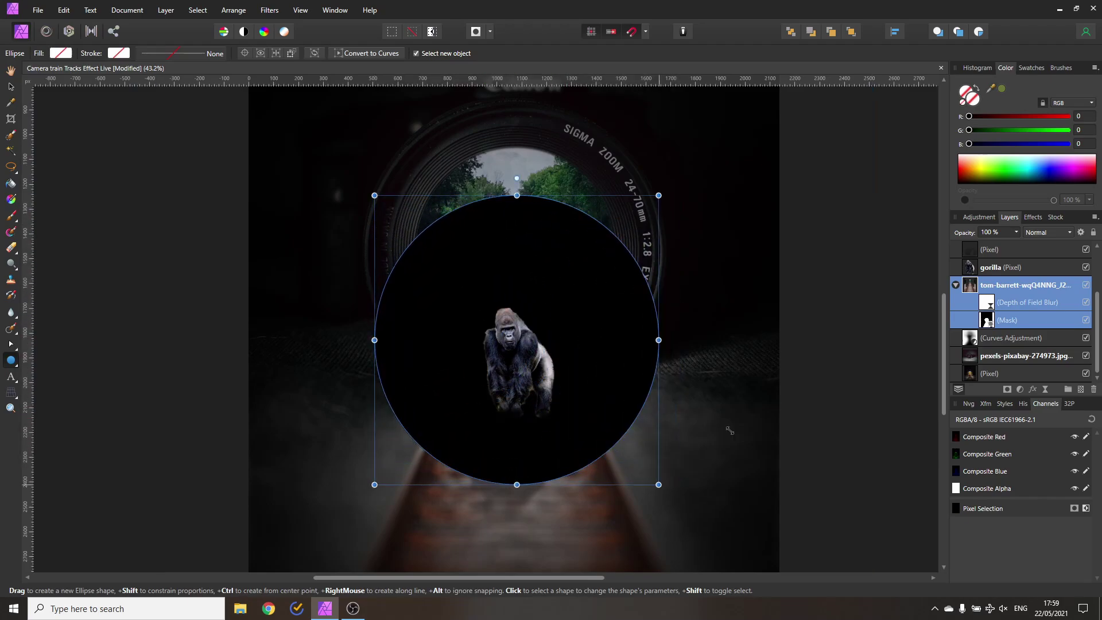
Change the ellipse's fill to a radial gradient
click(56, 52)
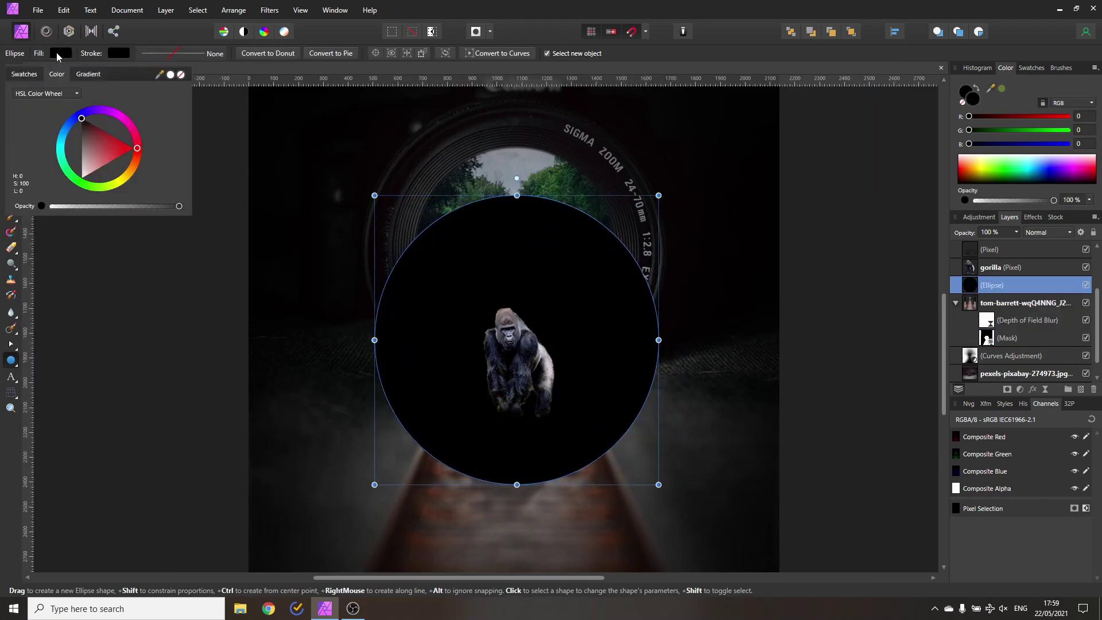
click(89, 74)
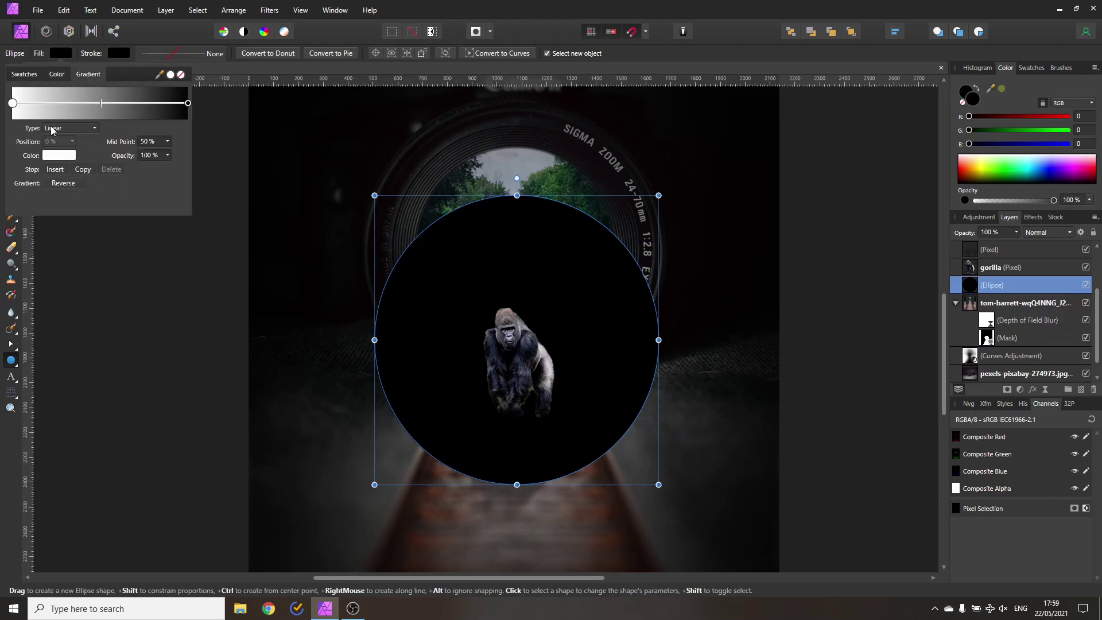
click(53, 130)
click(57, 167)
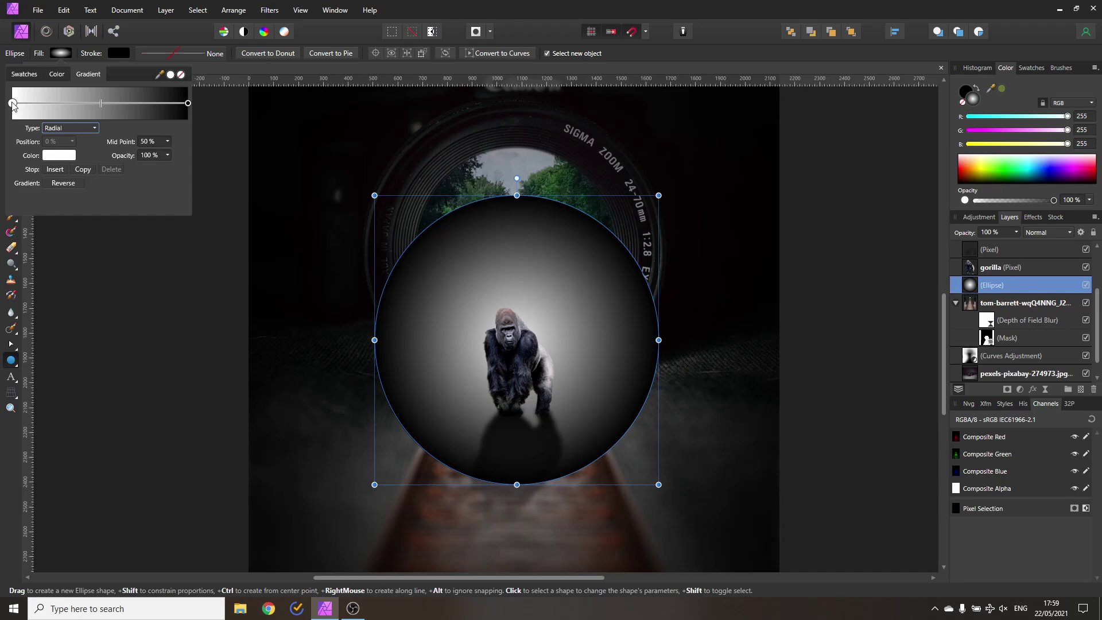
Recolour the gradient's black stop to orange (RGB 222, 133, 65) and reverse the gradient so orange sits at the ellipse's centre
click(187, 103)
click(58, 155)
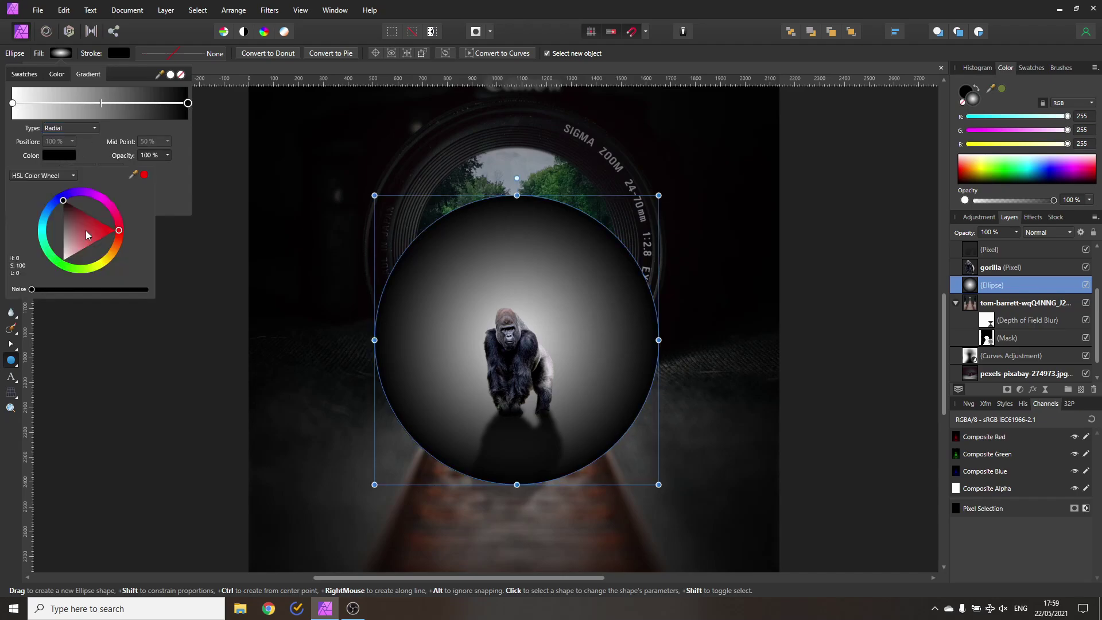
click(115, 248)
drag(103, 243, 89, 240)
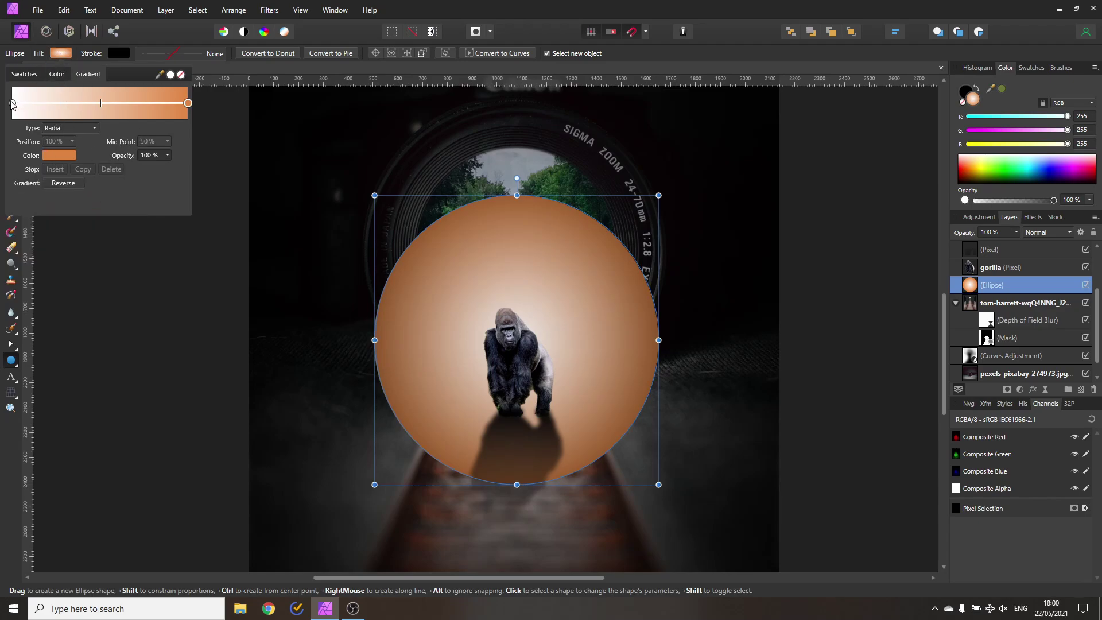
click(65, 184)
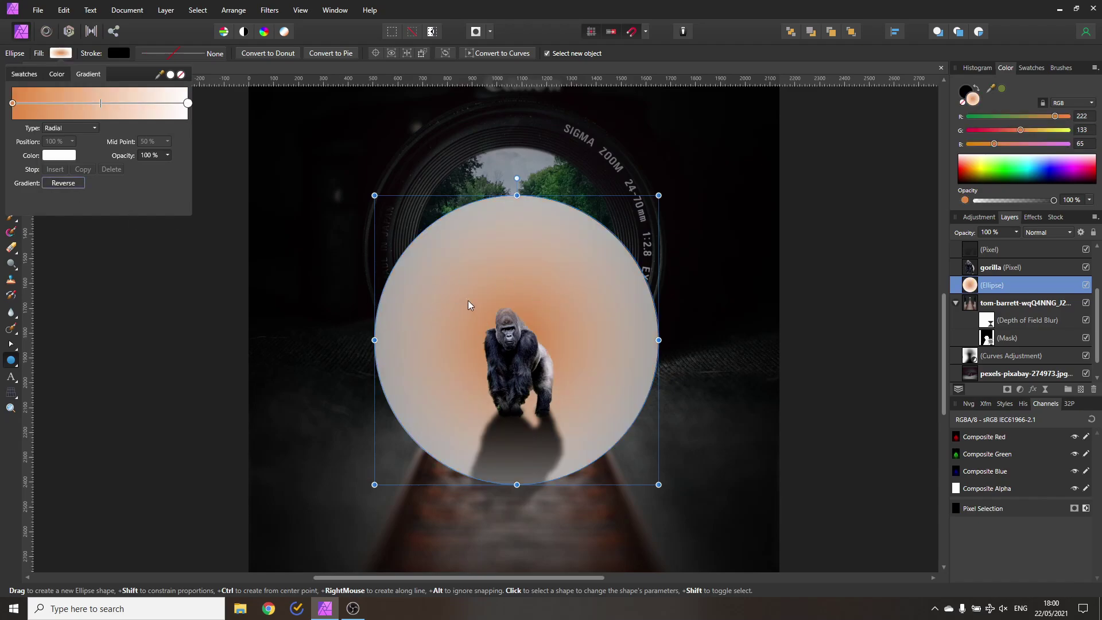
click(59, 55)
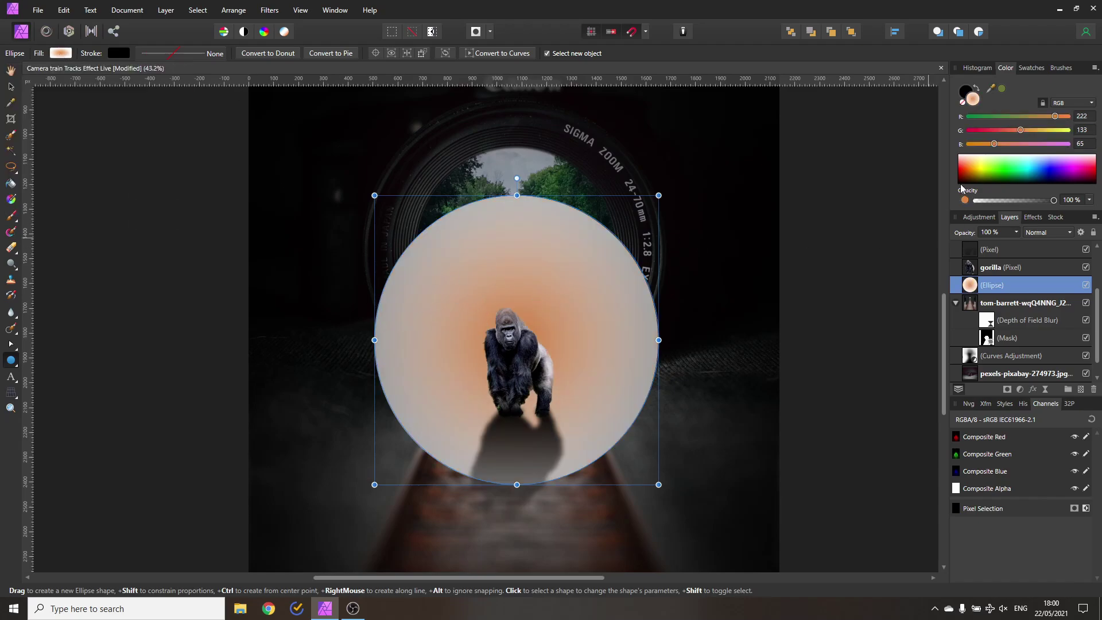
Apply a Gaussian Blur effect with a 200 px radius to the orange ellipse
click(1030, 220)
drag(988, 277, 1080, 285)
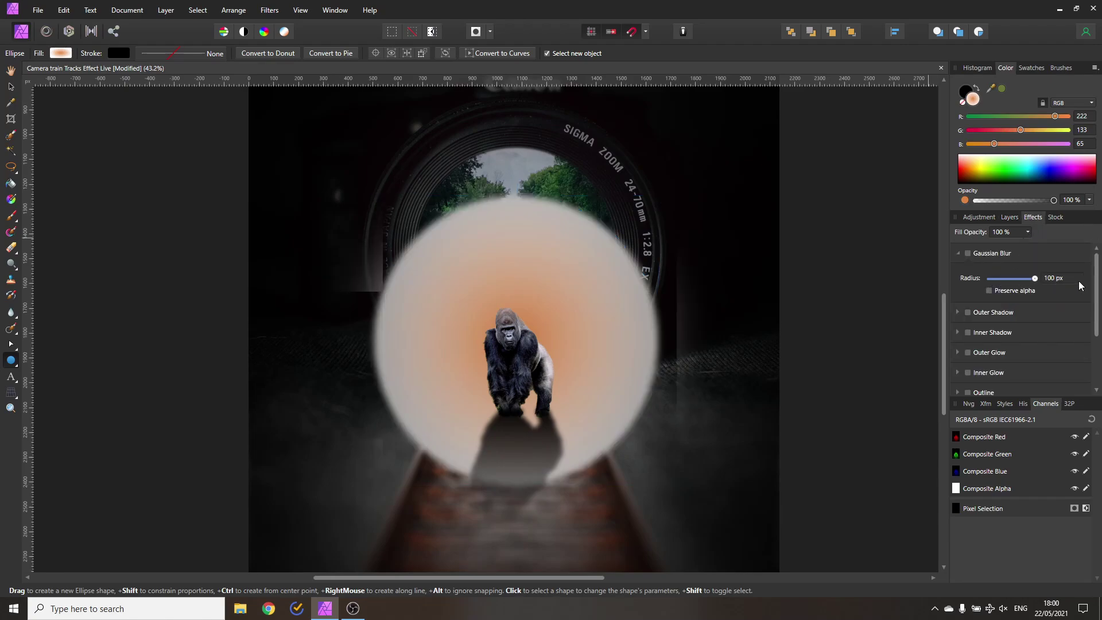
click(1065, 279)
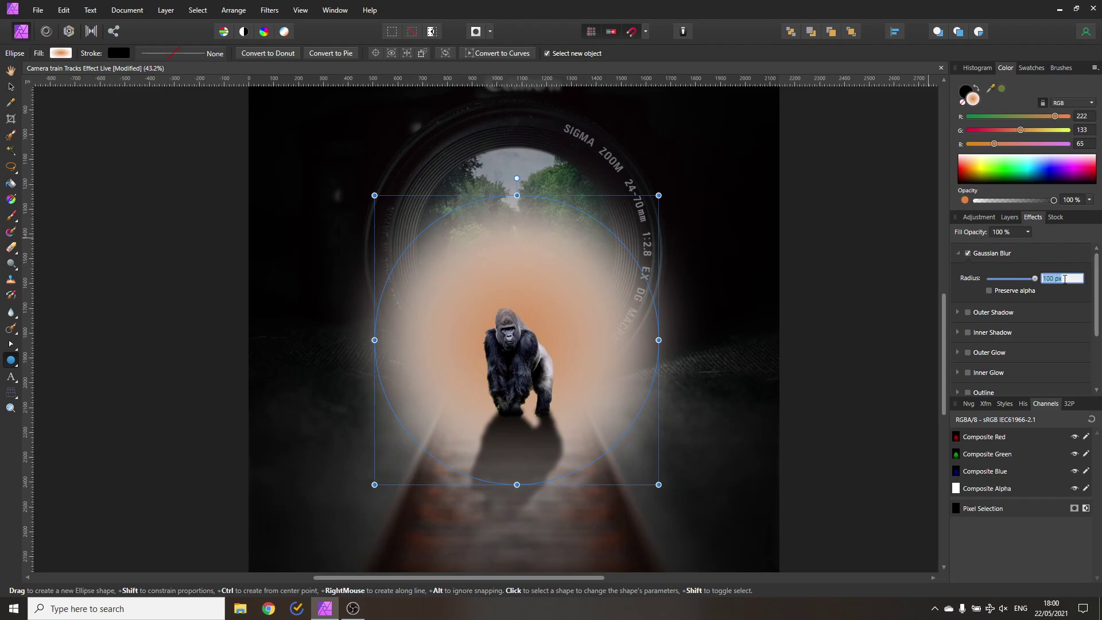
text(200)
key(Return)
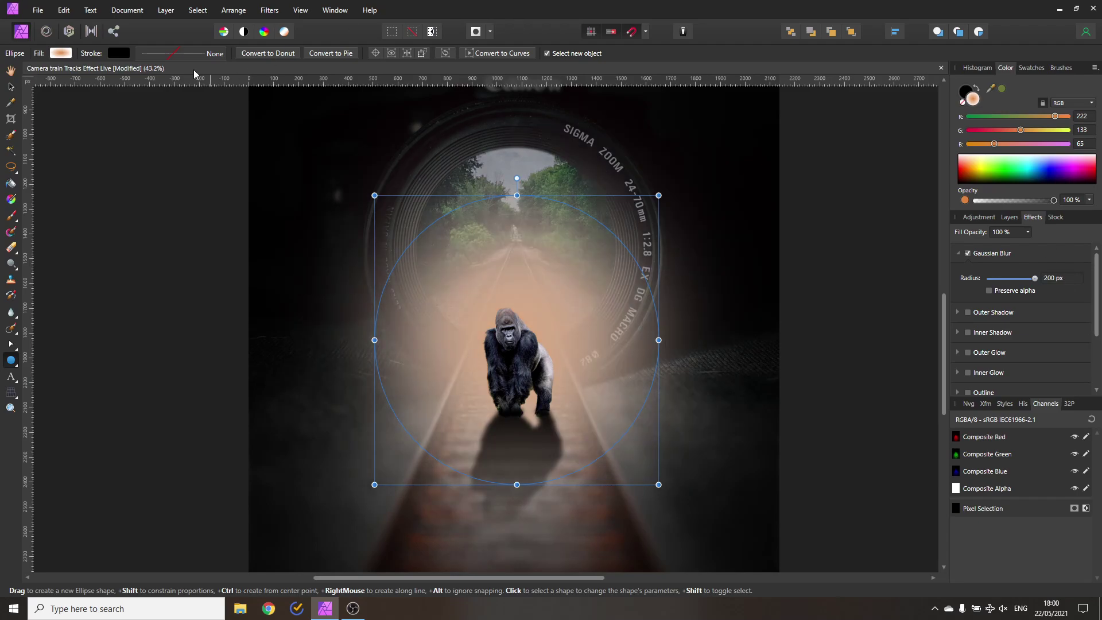
Set the blurred ellipse's blend mode to Screen and nest it inside the tom-barrett train tracks layer
click(11, 86)
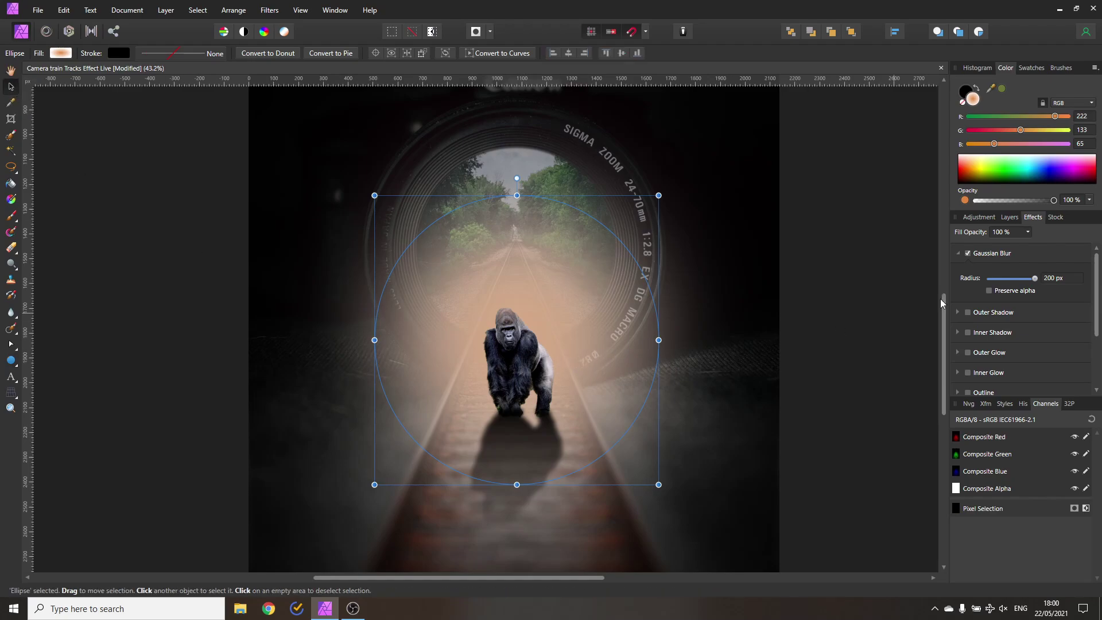
click(1008, 219)
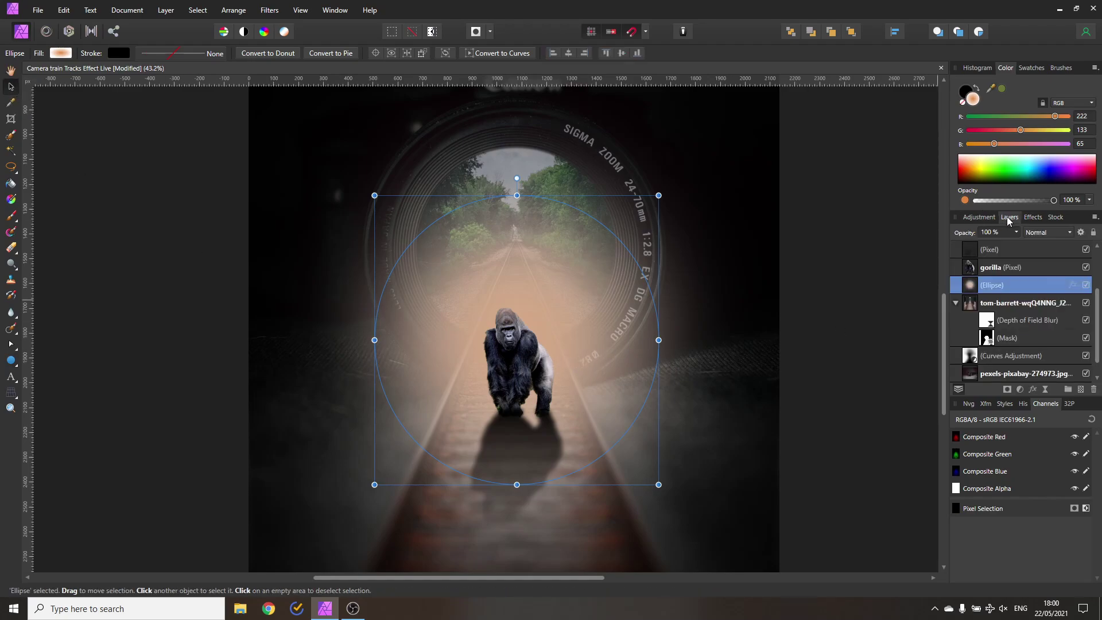
click(1054, 232)
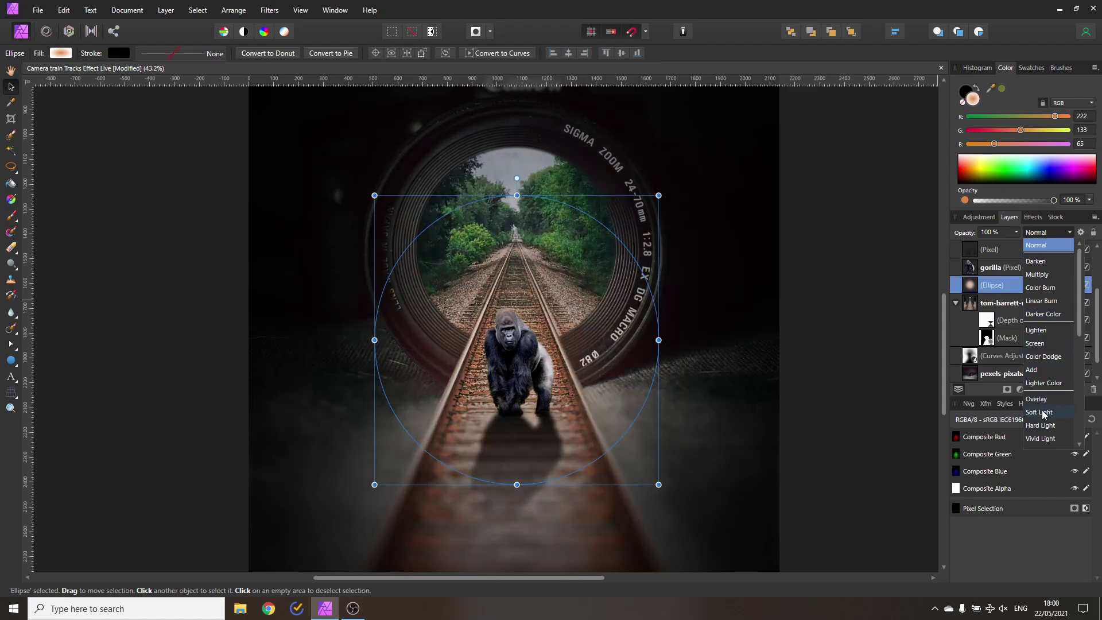
click(1036, 343)
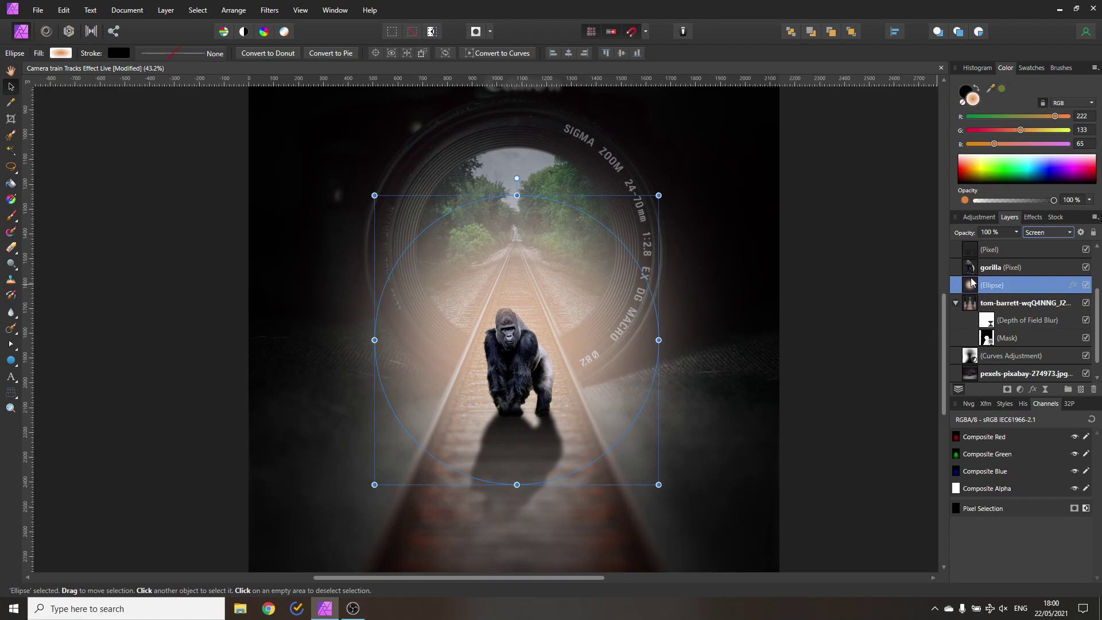
mouse_move(973, 289)
mouse_down()
mouse_move(981, 332)
mouse_move(982, 314)
mouse_up()
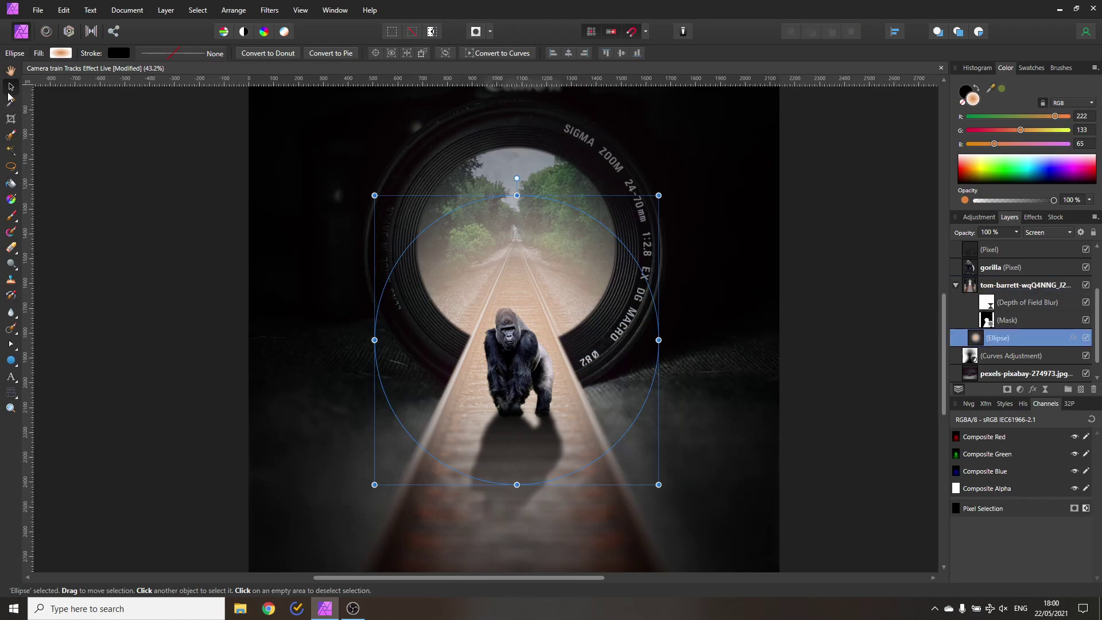
Shrink the glow ellipse and position it over the upper half of the lens opening, around the trees
drag(598, 357, 577, 163)
drag(659, 269, 606, 215)
drag(541, 152, 574, 191)
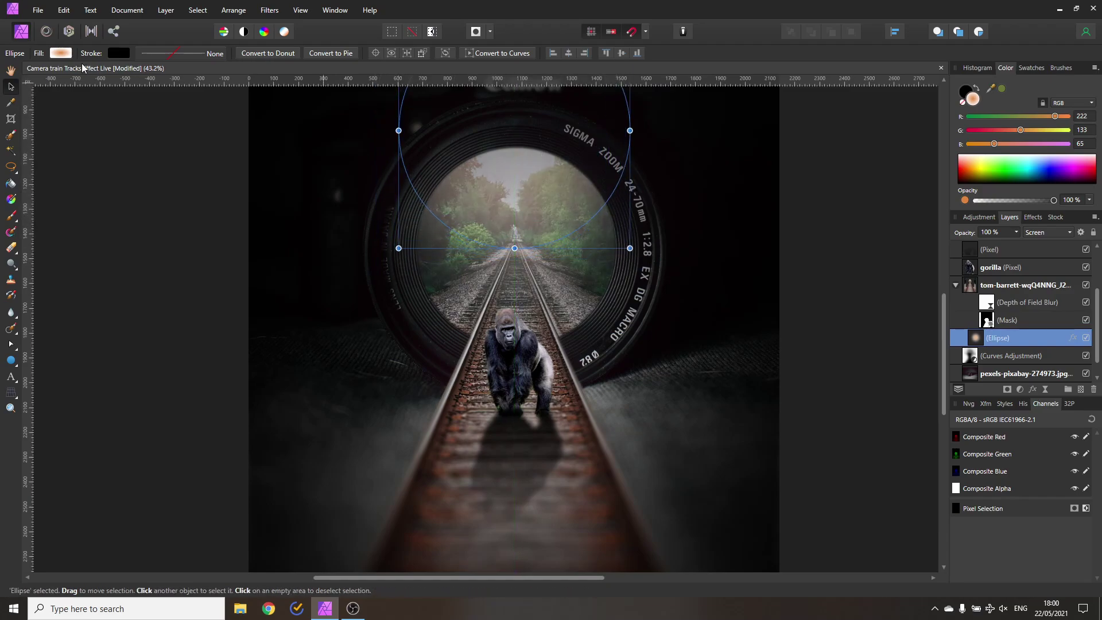
Recolour the ellipse's gradient with deep orange (RGB 226, 99, 0) and a coral-orange outer stop, and nudge the ellipse slightly down
click(63, 53)
click(69, 155)
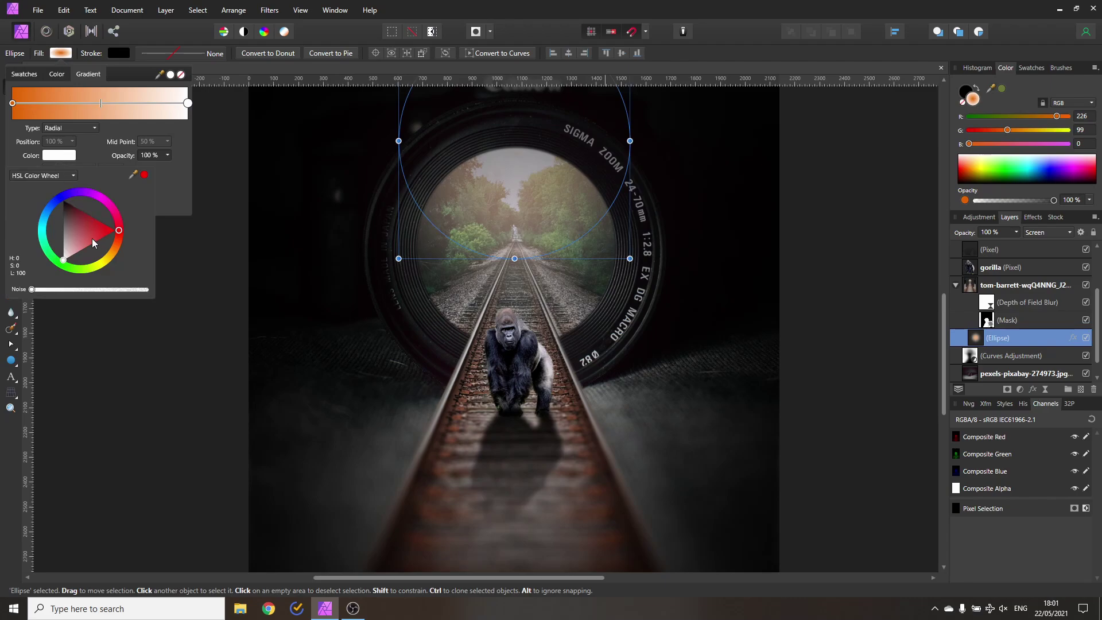
click(120, 235)
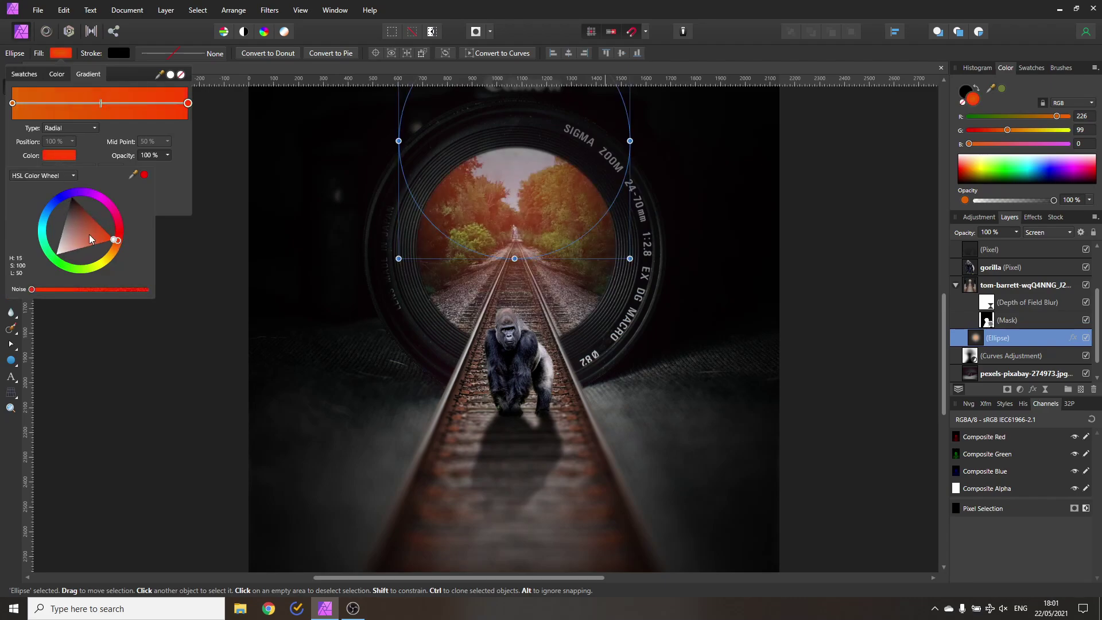
drag(89, 239, 97, 247)
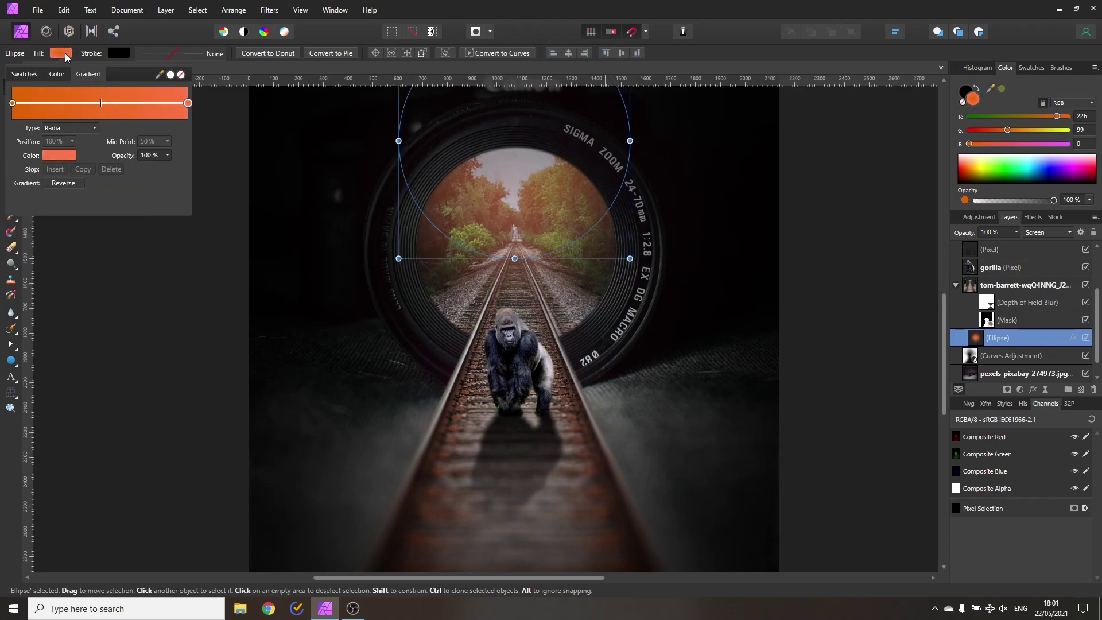
drag(518, 205, 515, 208)
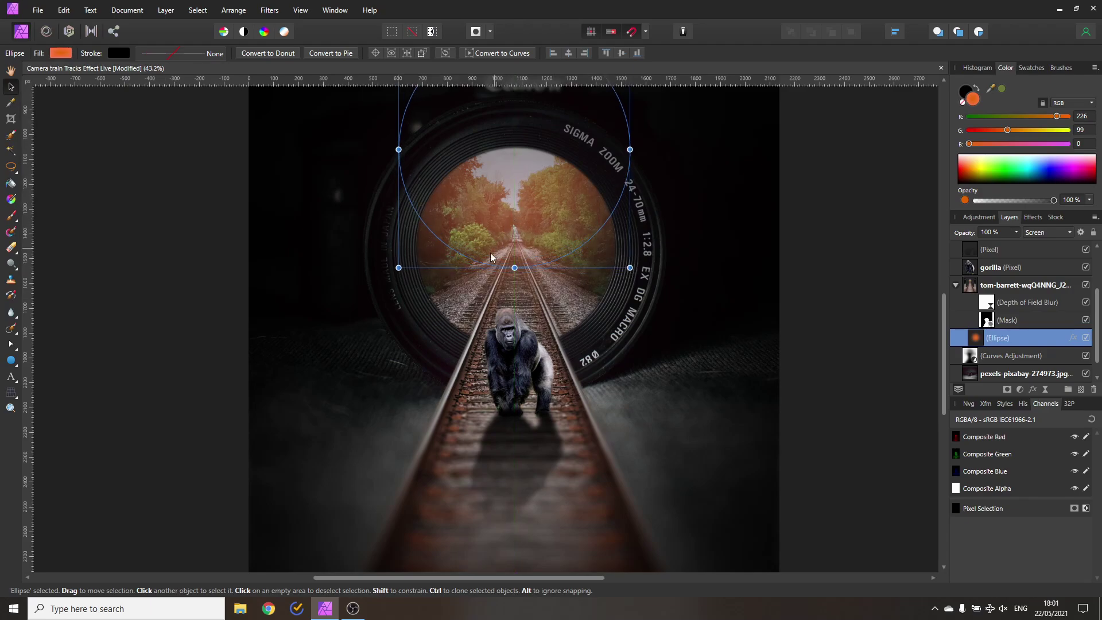
Duplicate the glow ellipse and move the copy out of the tom-barrett layer to directly above it
scroll(443, 380, down, 2)
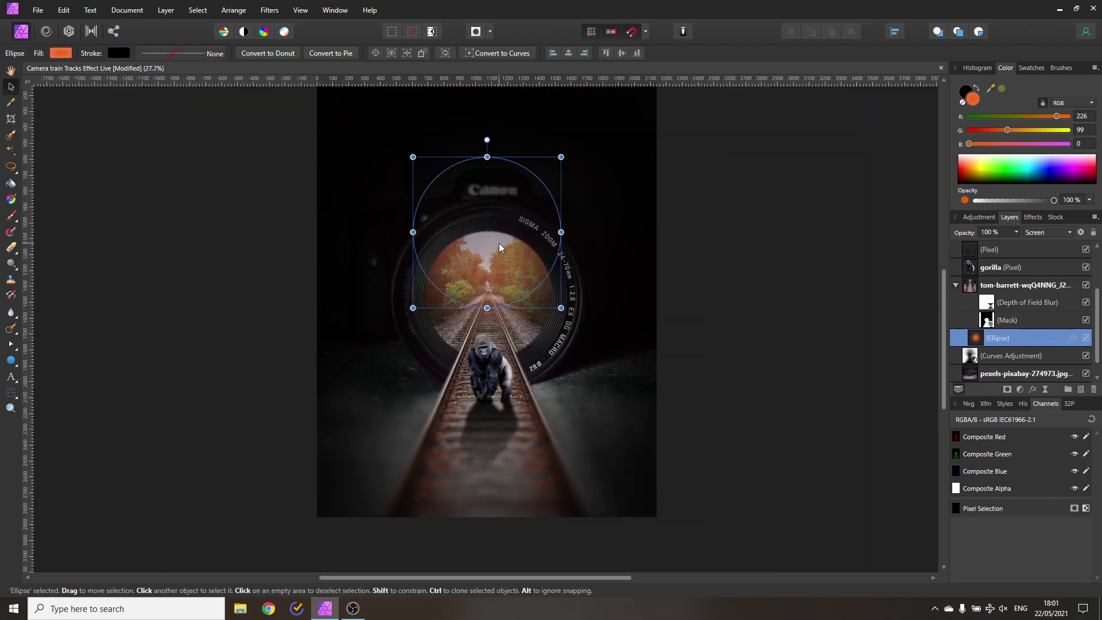
scroll(494, 270, up, 2)
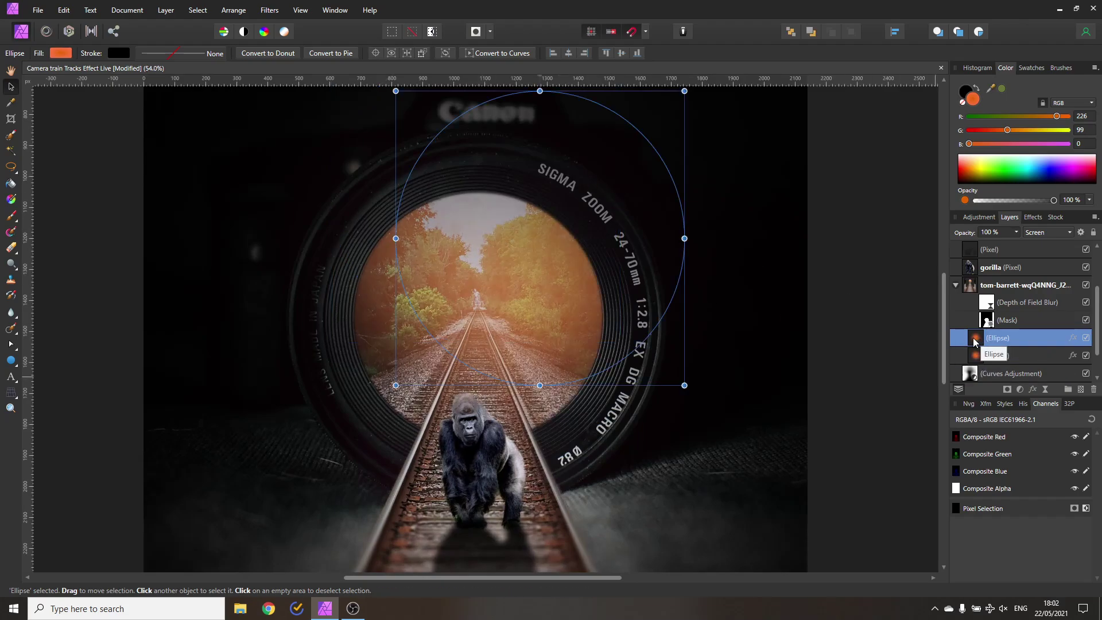
drag(977, 338, 978, 290)
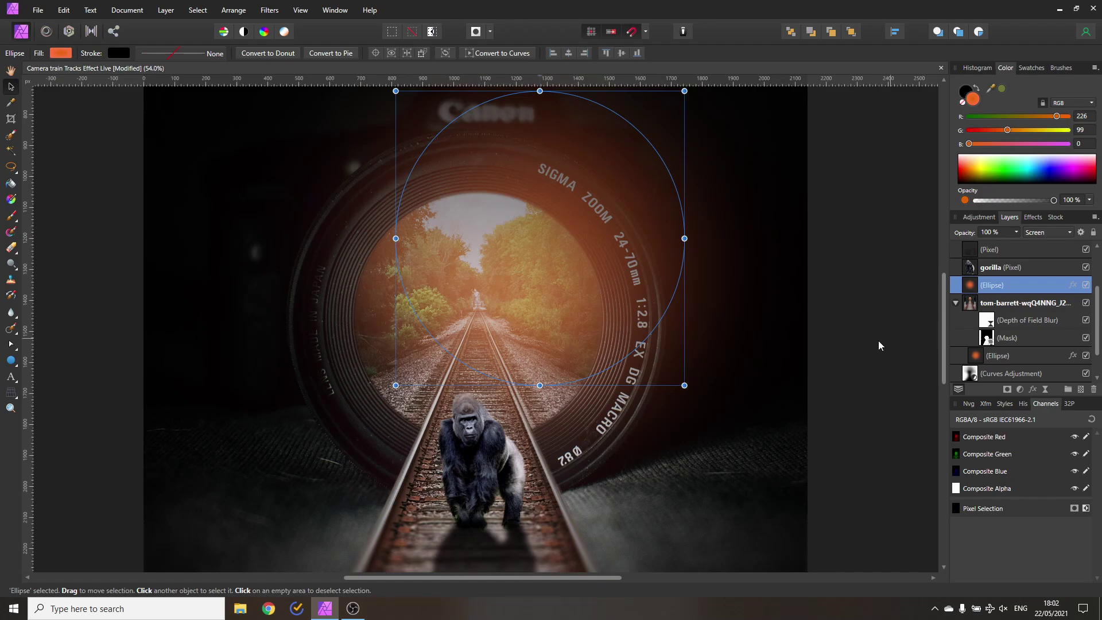
Move the duplicate ellipse down around the gorilla and reshape it into a wide, flattened oval centred on the tracks
drag(539, 256, 402, 386)
drag(548, 220, 476, 320)
drag(476, 417, 606, 434)
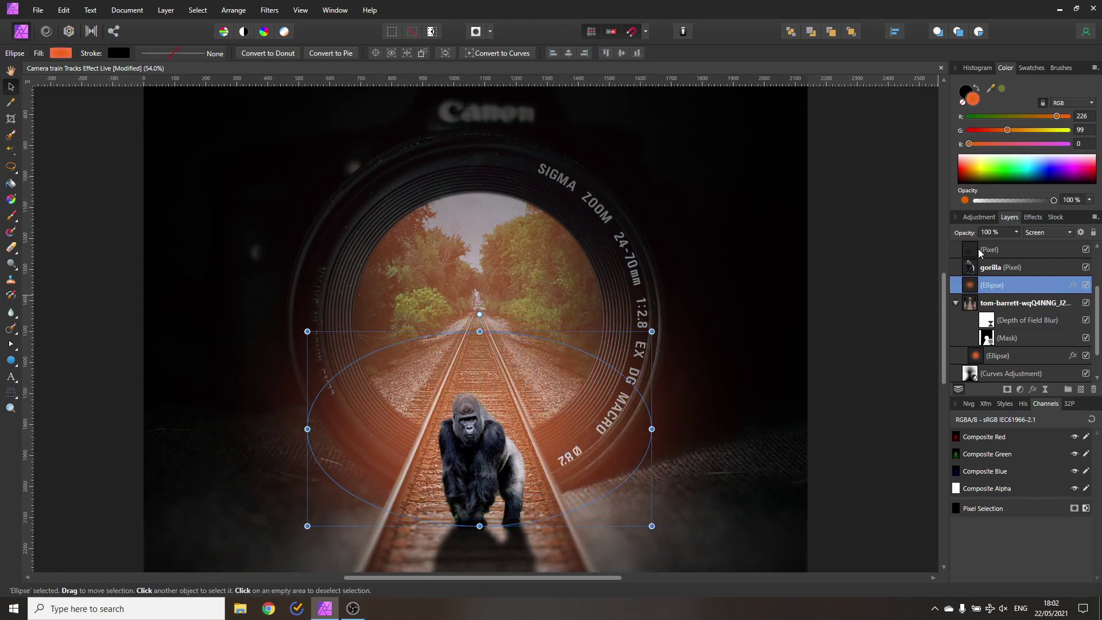
Lower the duplicate ellipse's fill opacity to 43%
click(1033, 222)
click(1008, 221)
click(1034, 218)
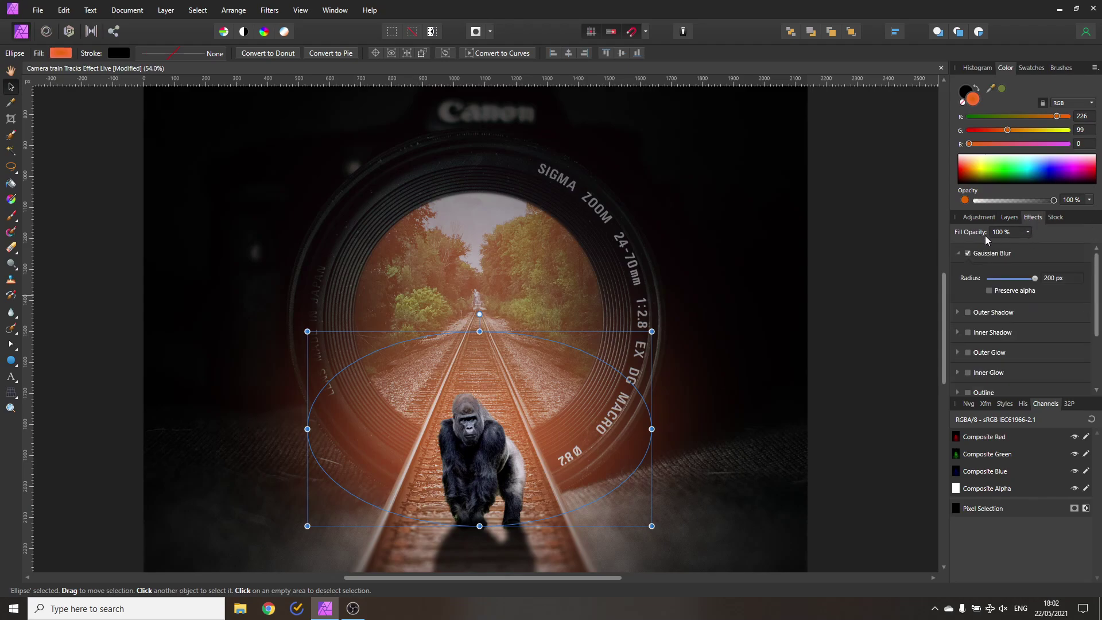
click(1027, 231)
drag(1034, 245, 986, 250)
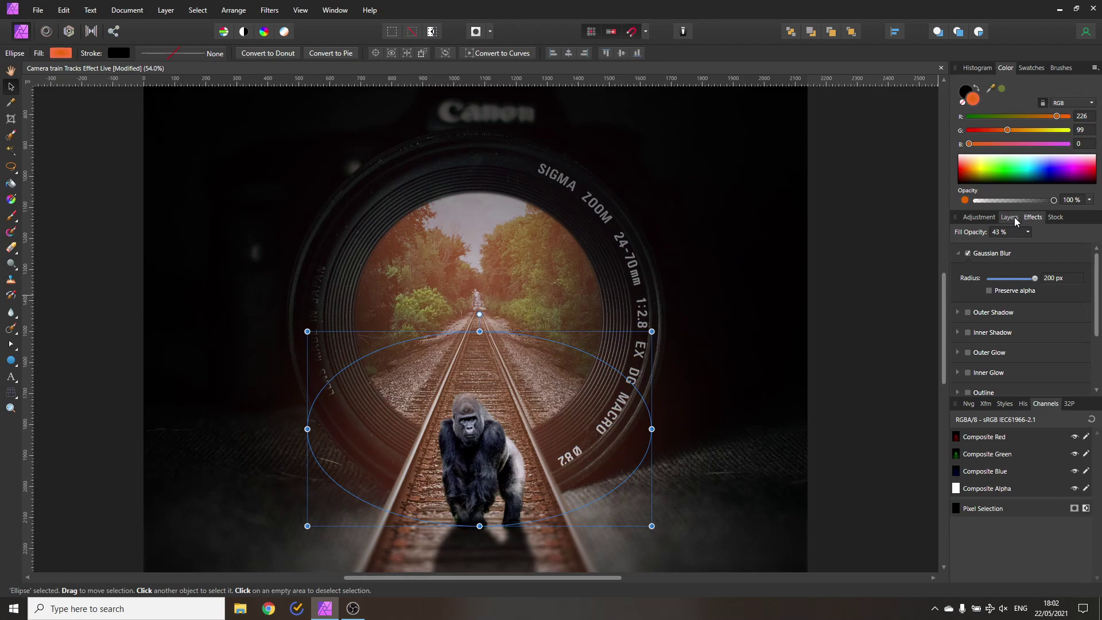
drag(531, 404, 539, 425)
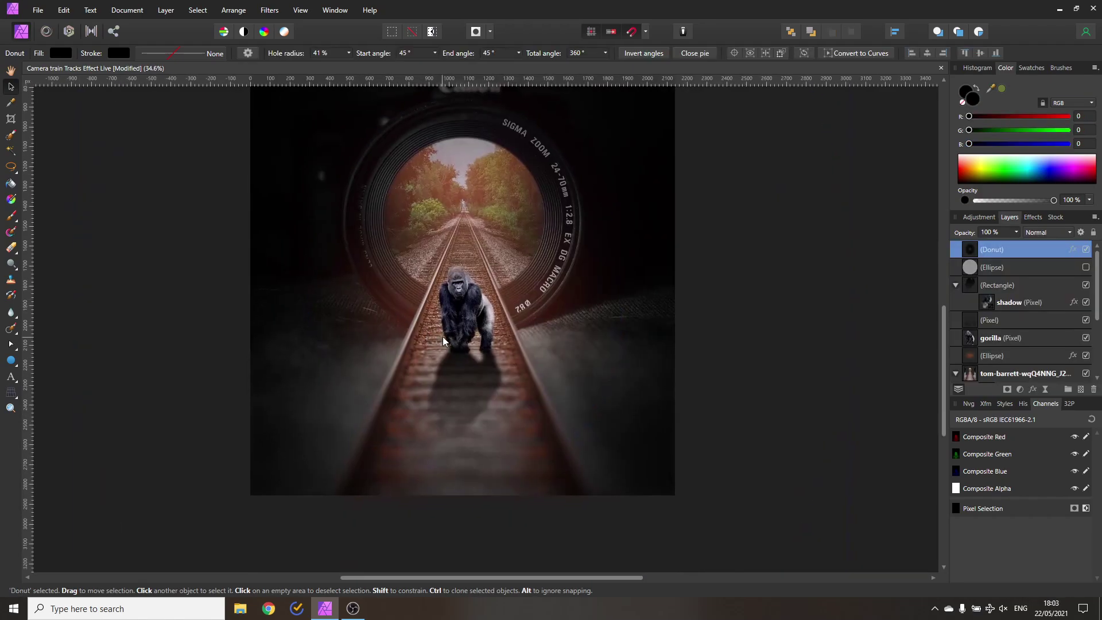
Add a new empty pixel layer directly above the pexels-pixabay-274973 camera photo
drag(442, 337, 445, 335)
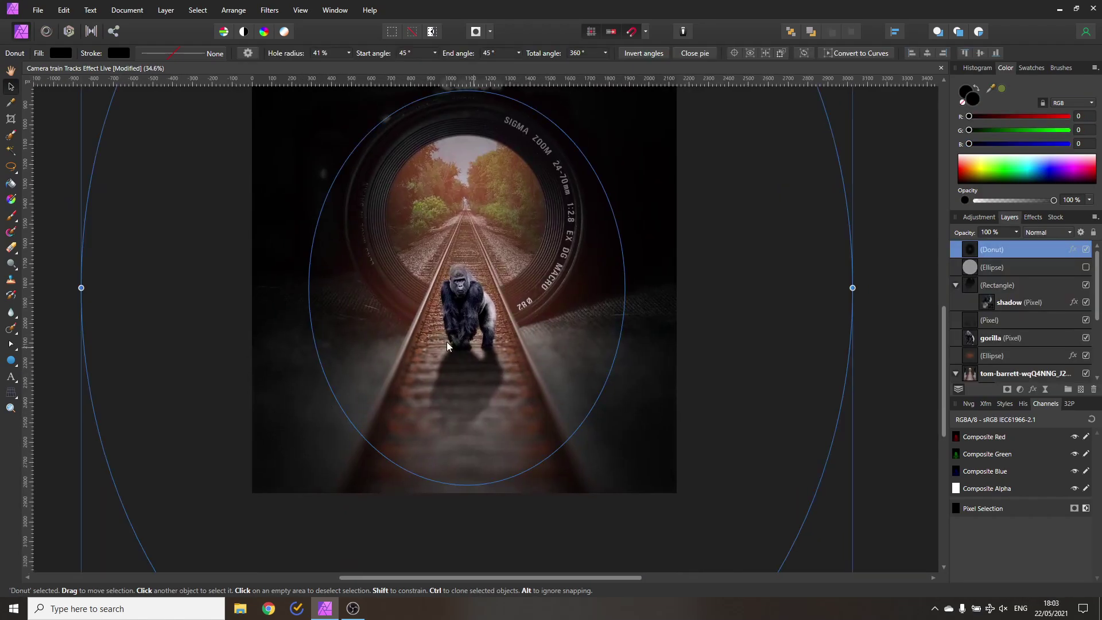
scroll(1021, 331, down, 3)
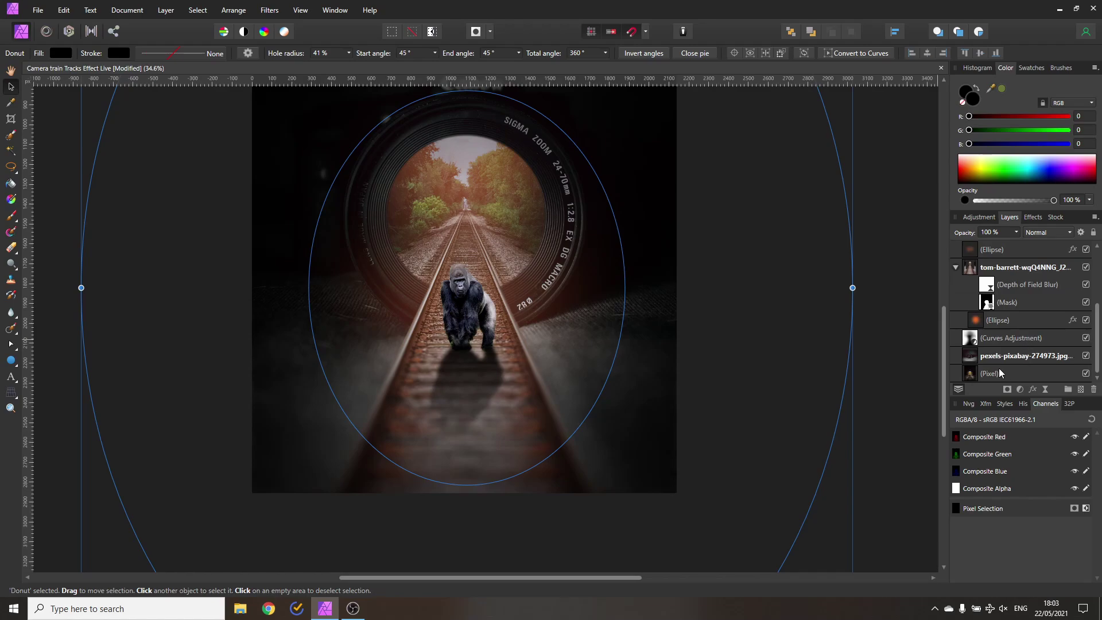
click(975, 359)
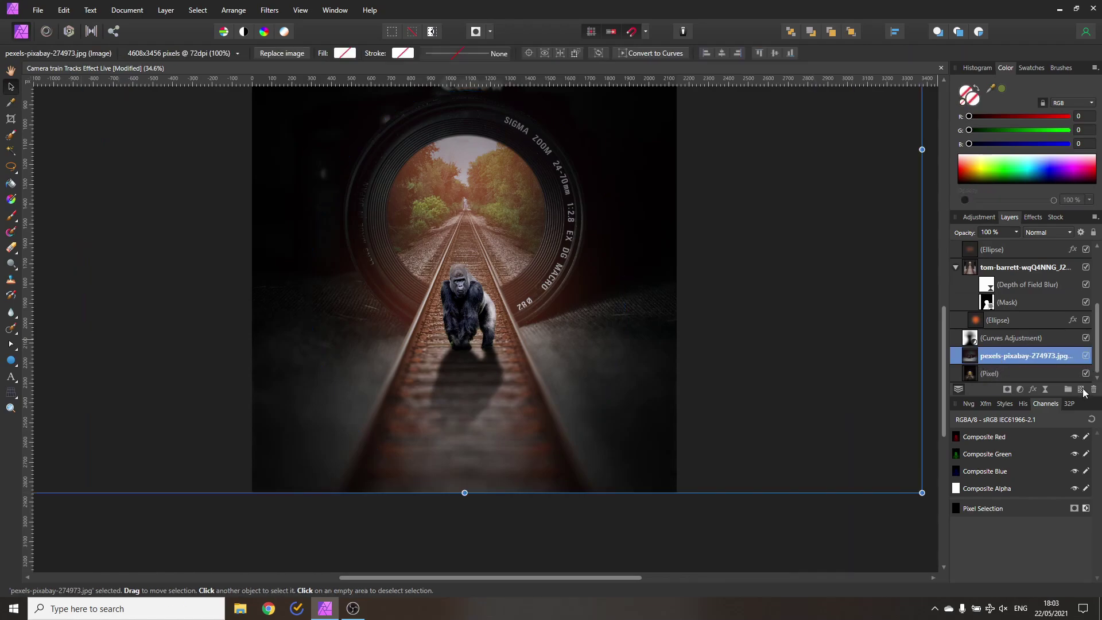
click(1080, 389)
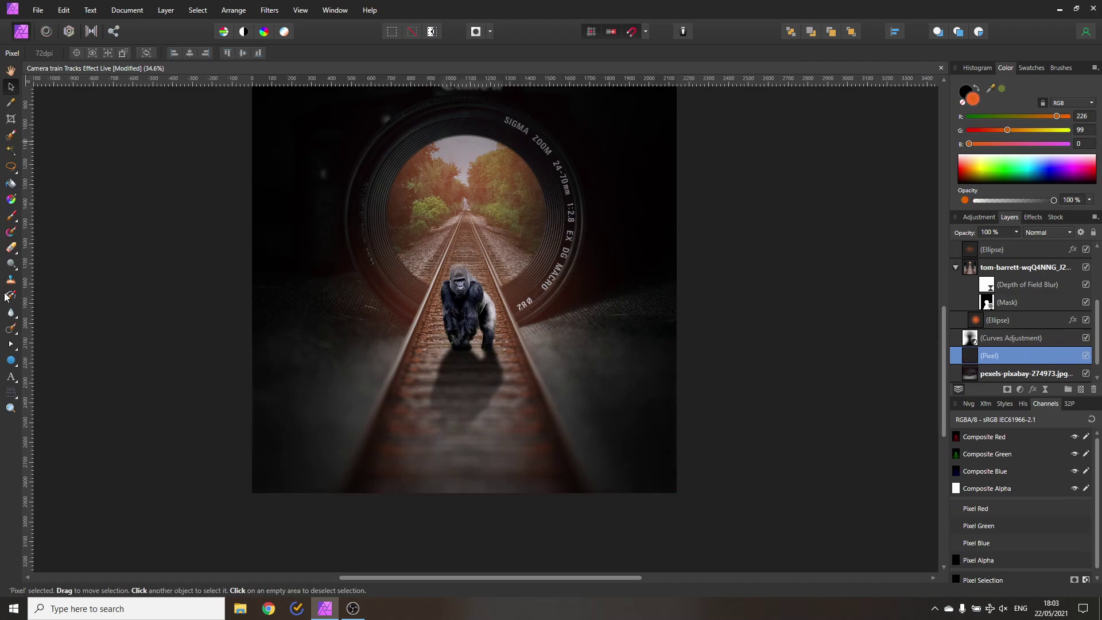
Brush soft orange over the ground on both sides of the tracks and set the painted layer's blend mode to Overlay
click(11, 216)
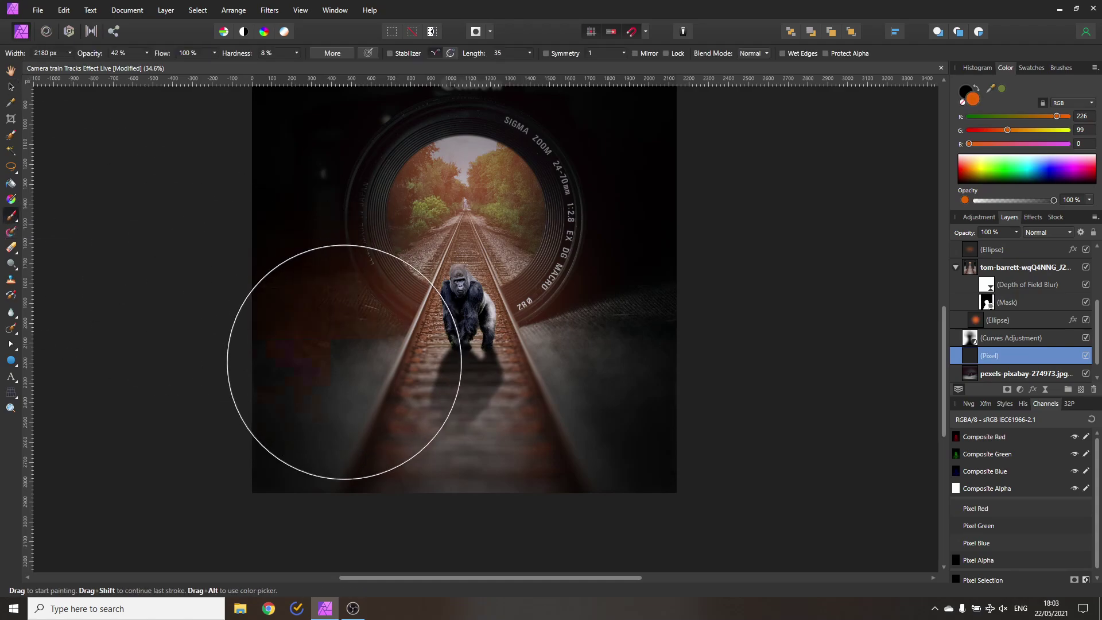
mouse_move(344, 361)
mouse_down()
mouse_move(370, 438)
mouse_move(399, 419)
mouse_move(394, 394)
mouse_move(384, 406)
mouse_move(545, 390)
mouse_move(531, 371)
mouse_up()
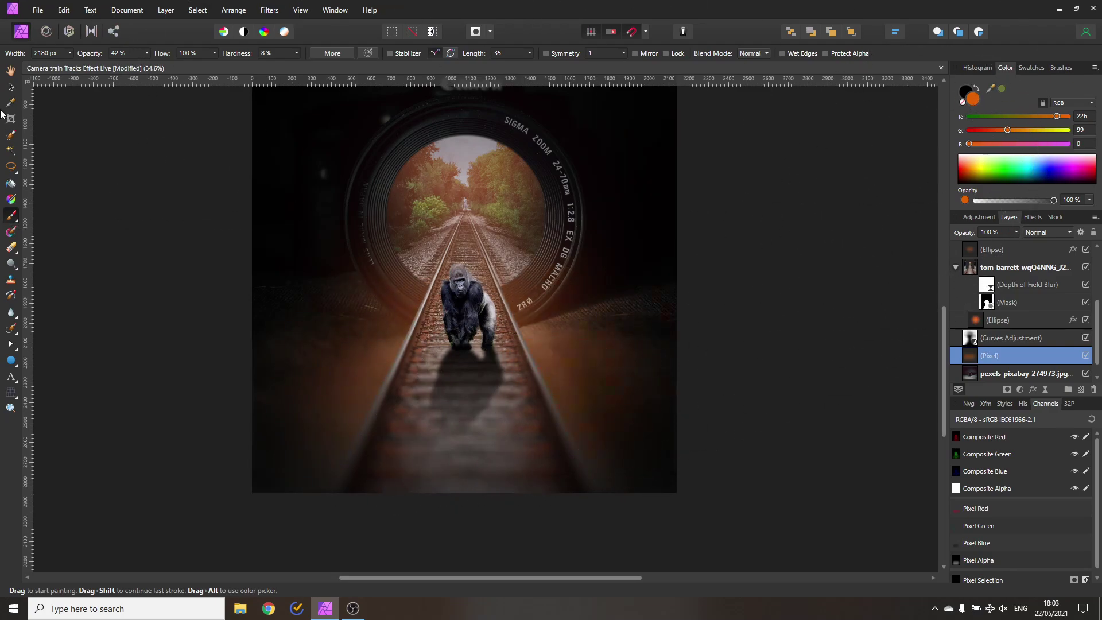
click(11, 87)
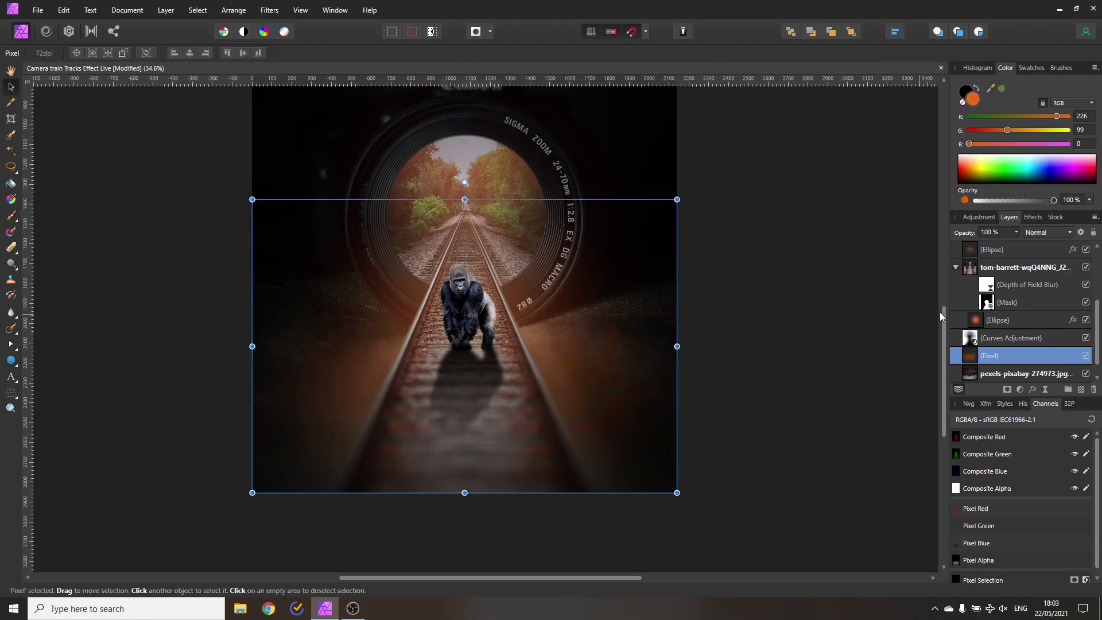
click(1055, 233)
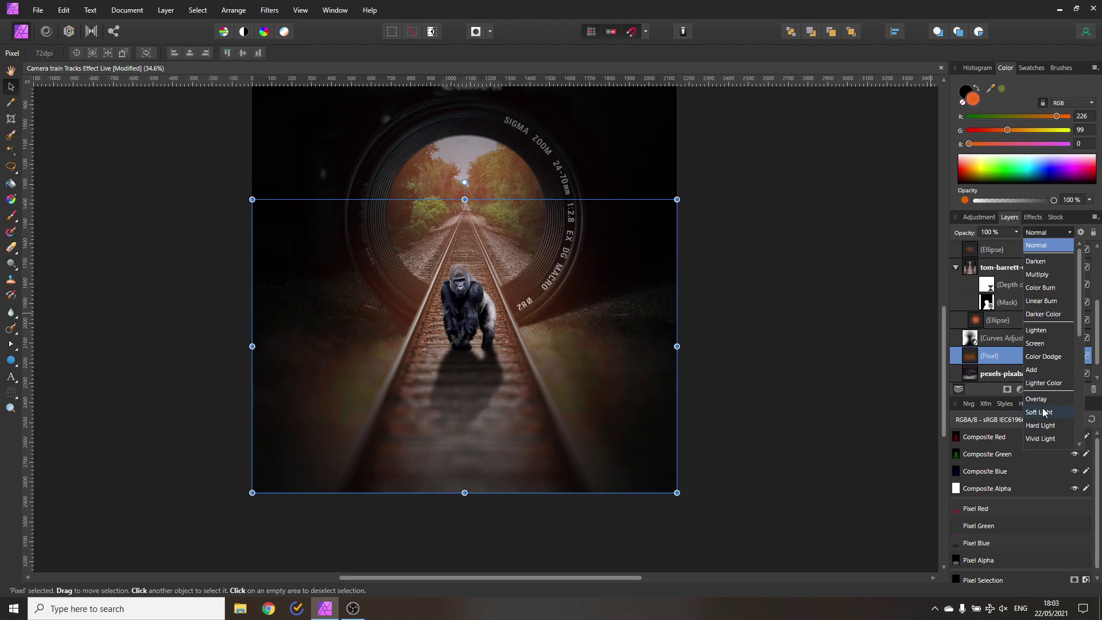
click(1040, 401)
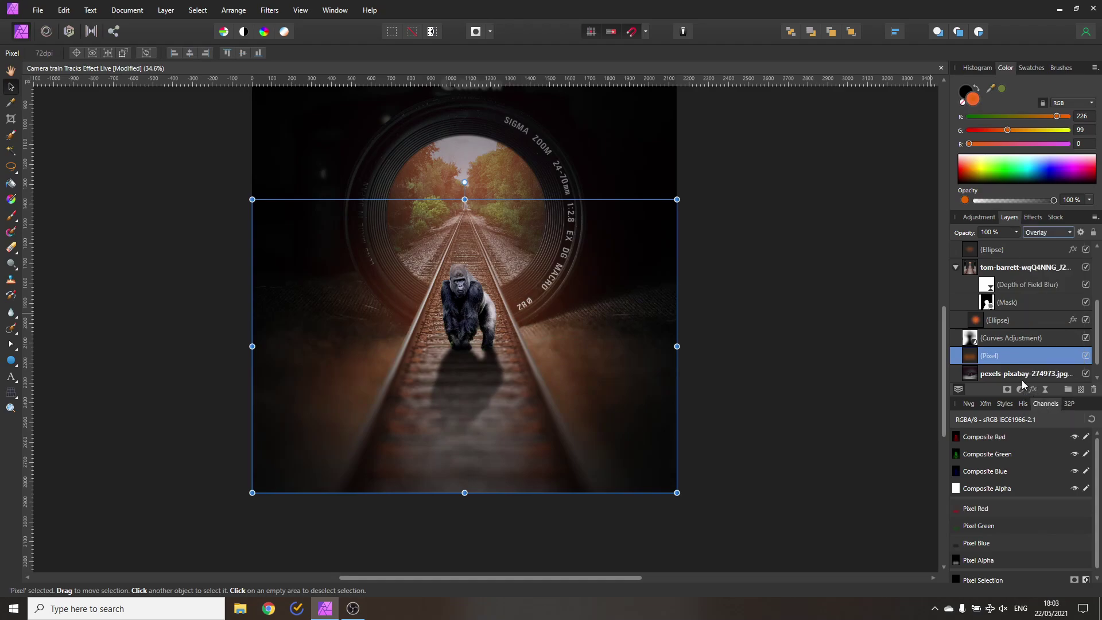
Reduce the painted orange layer's opacity and nest a Color Balance adjustment inside it
click(1016, 233)
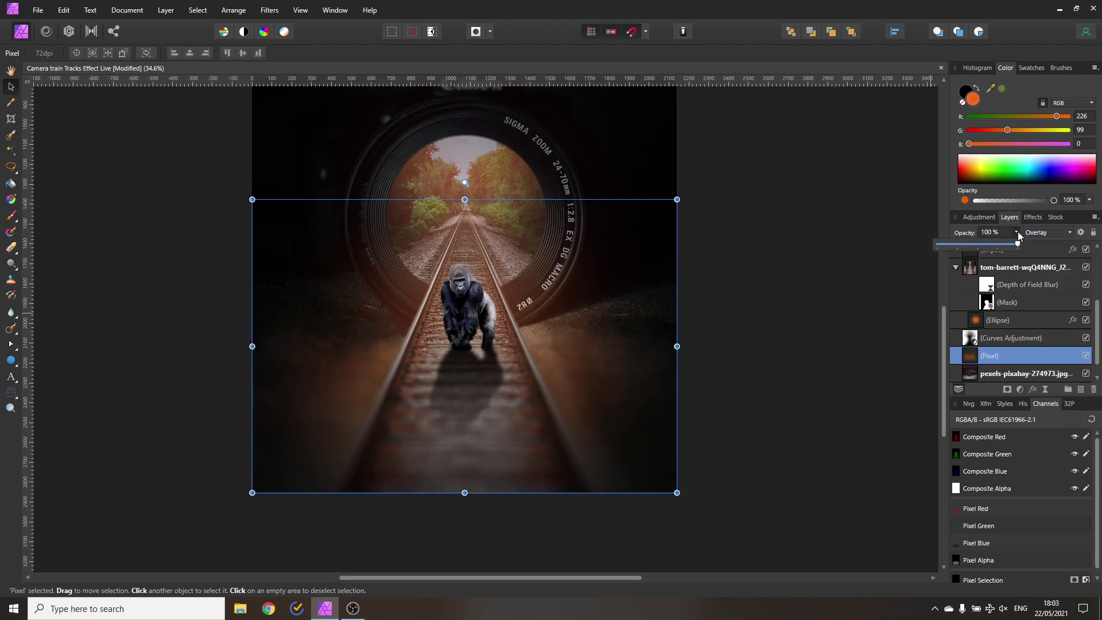
drag(1021, 248, 984, 247)
key(ctrl+b)
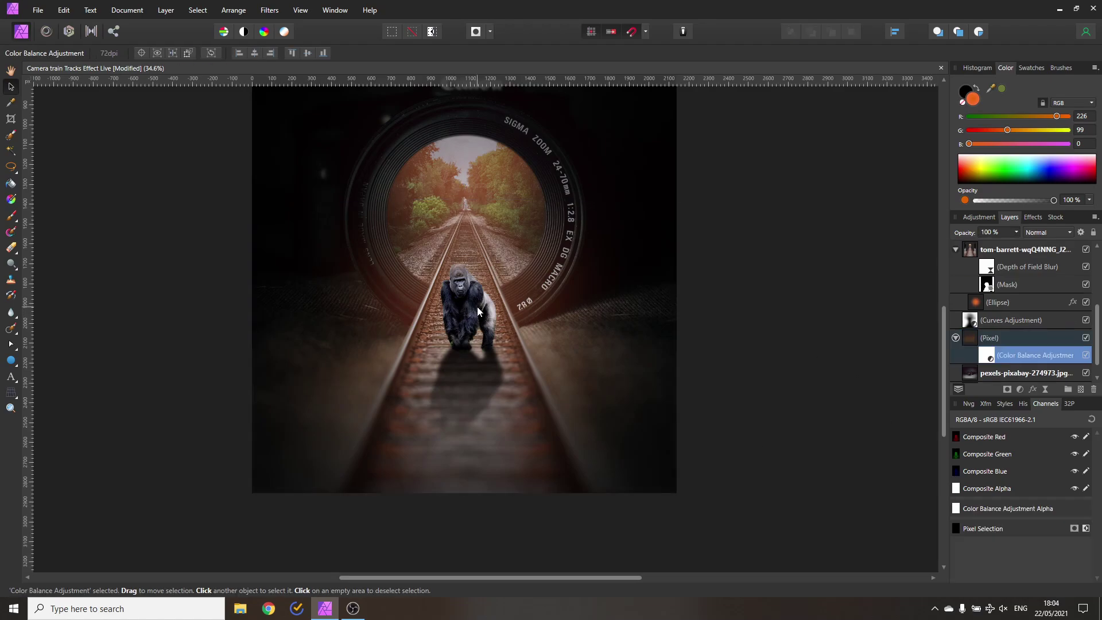
Add a Curves adjustment to the gorilla and nest it inside the gorilla layer
scroll(461, 306, up, 3)
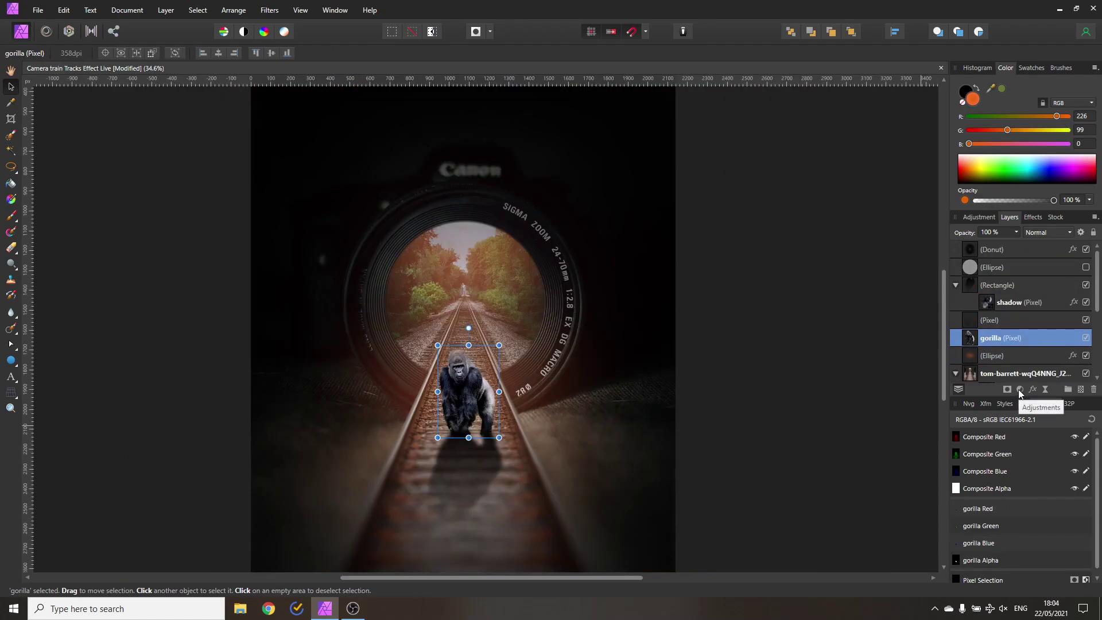
click(1019, 391)
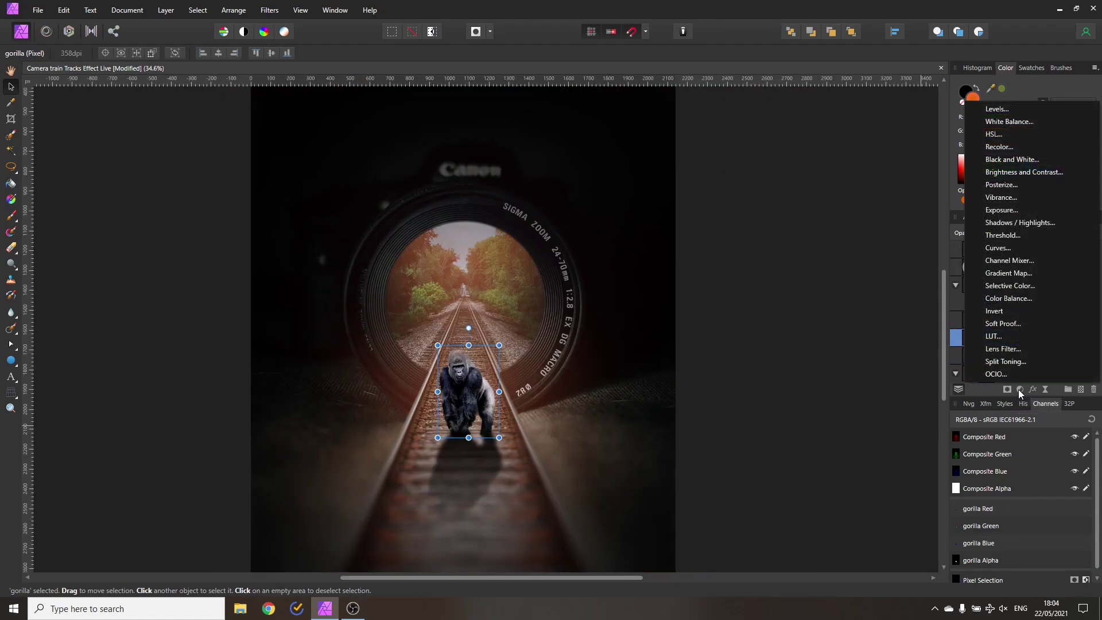
click(998, 248)
drag(866, 164, 774, 163)
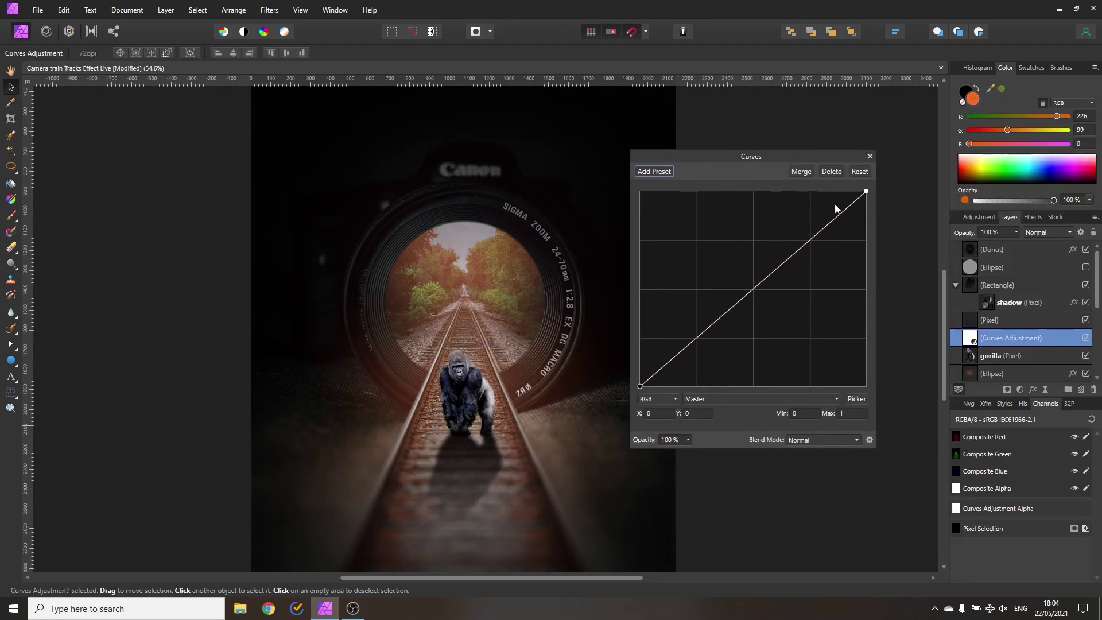
drag(970, 343, 980, 358)
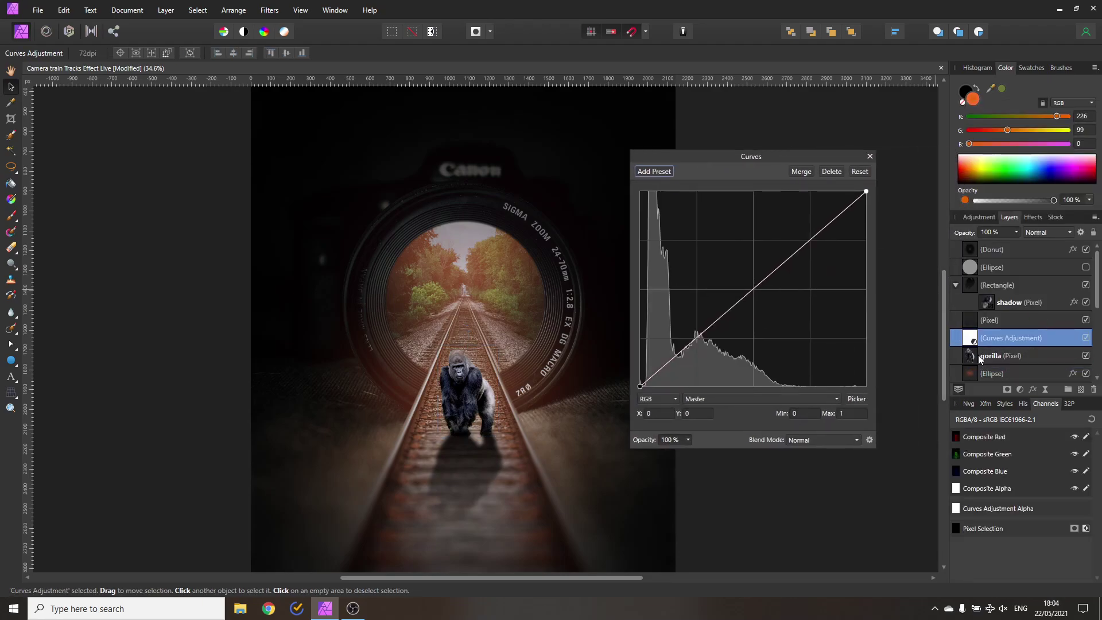
Pull the gorilla's master curve down to about 0.473, 0.393 and raise its red curve to about 0.473, 0.511
drag(748, 172, 799, 190)
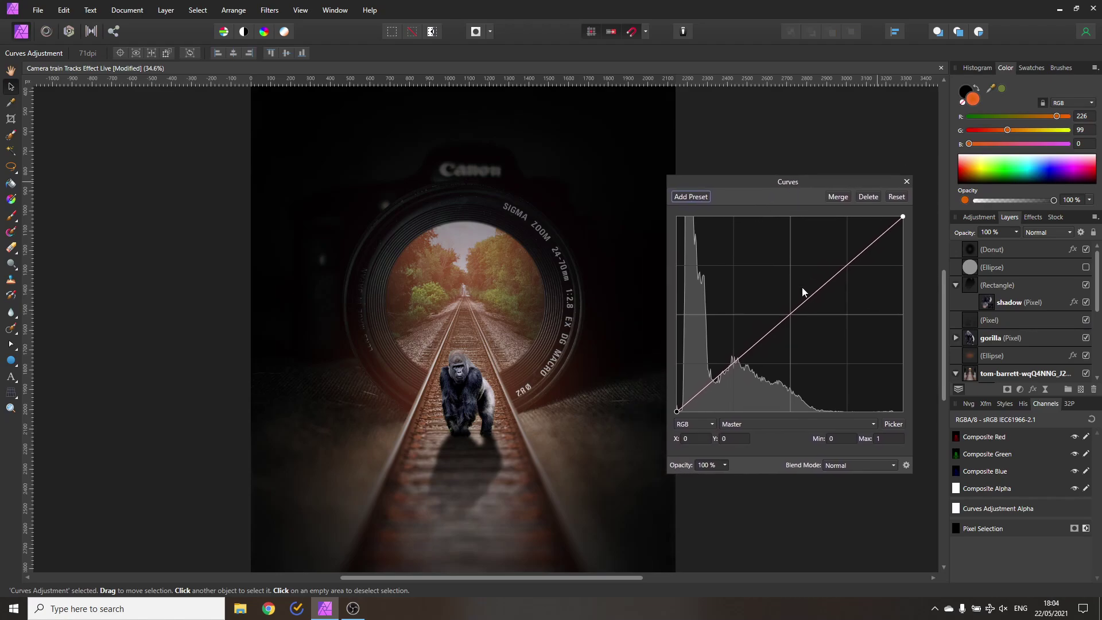
mouse_move(780, 325)
mouse_down()
mouse_move(793, 345)
mouse_move(784, 336)
mouse_up()
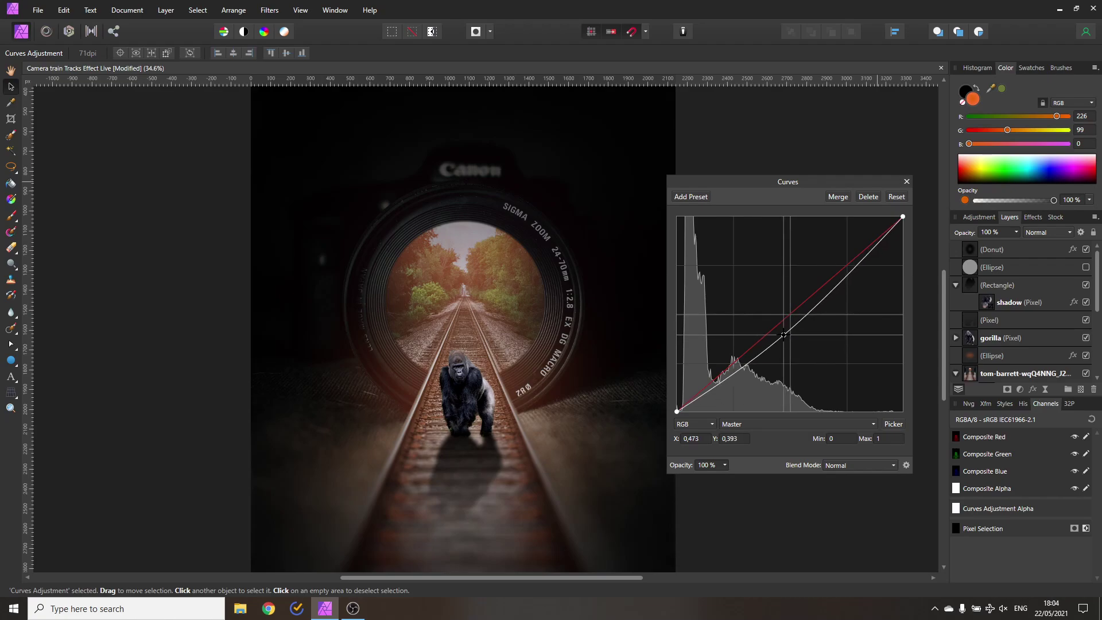
click(770, 422)
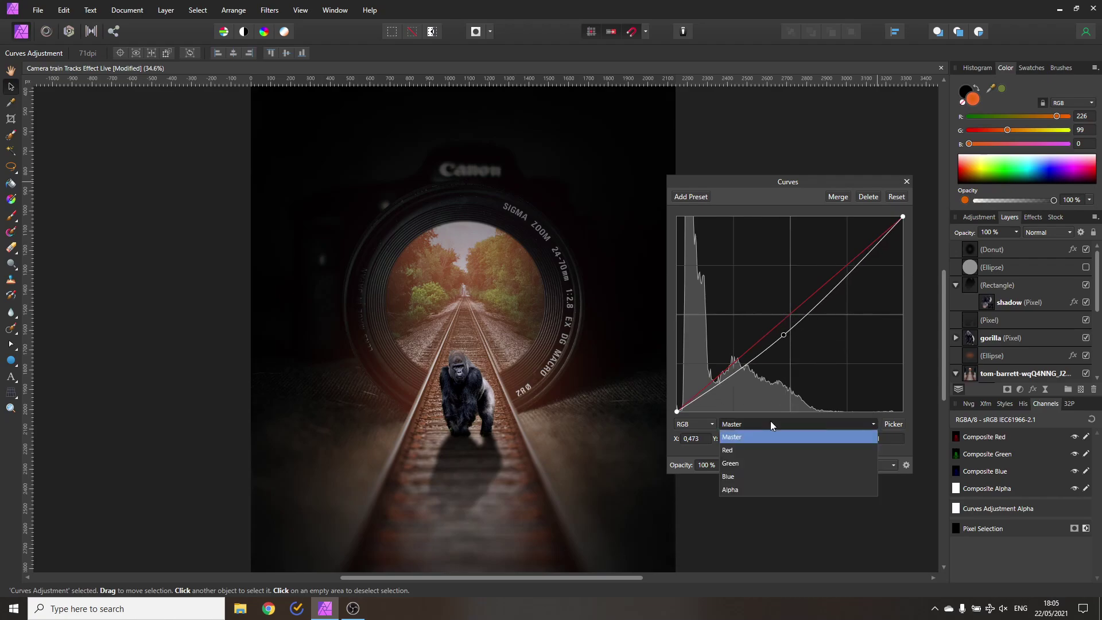
click(746, 451)
scroll(478, 388, up, 5)
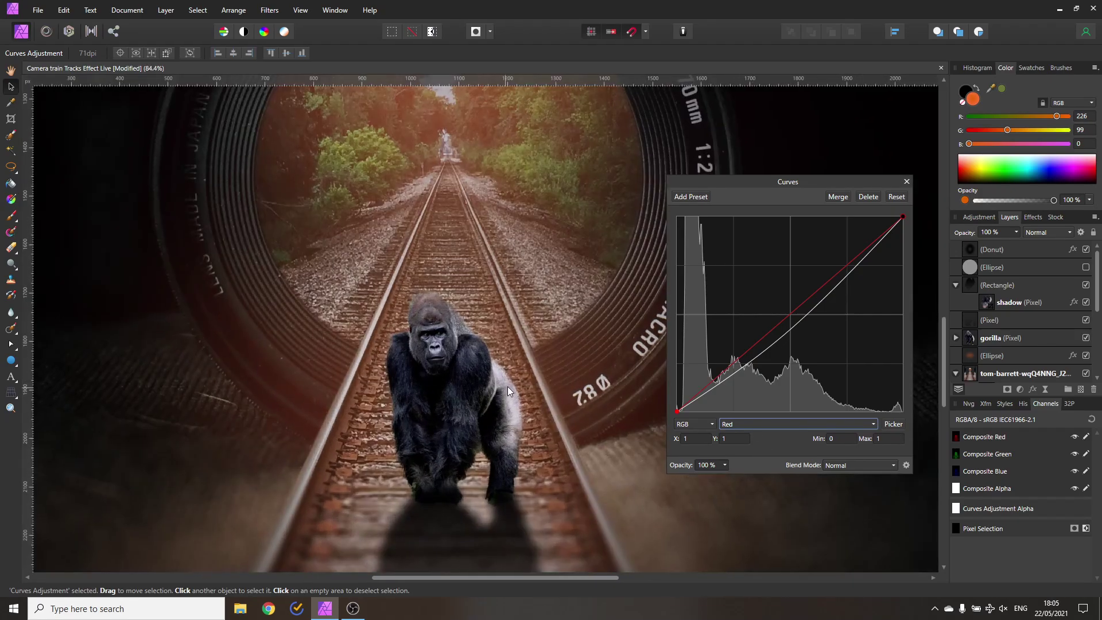
drag(507, 387, 540, 355)
drag(791, 316, 784, 312)
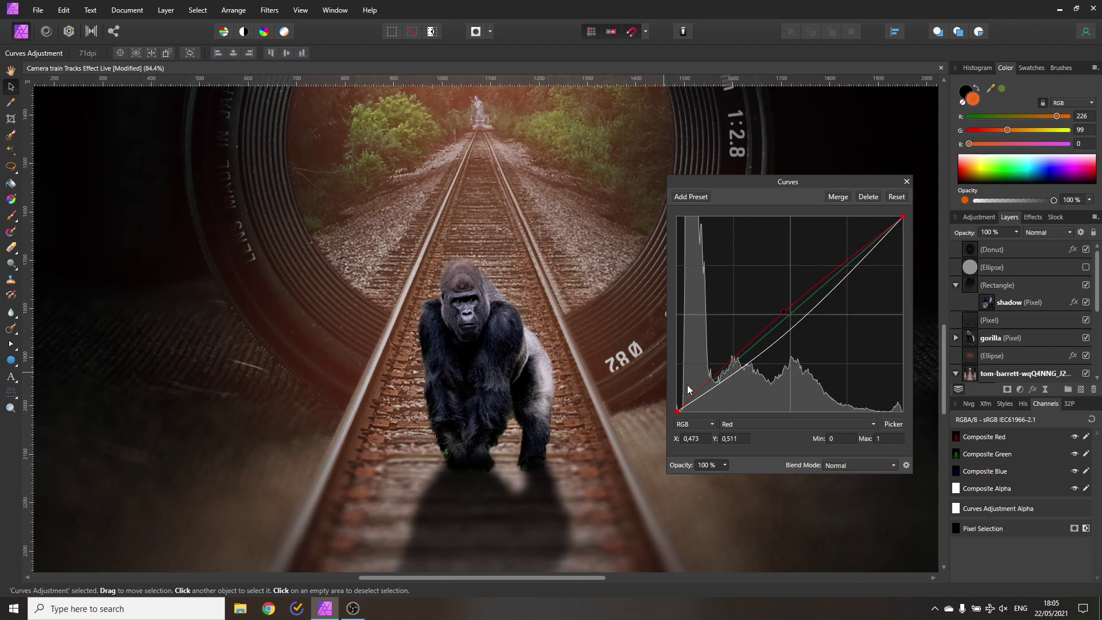
Lower the blue curve's midpoint to about 0.516, 0.426 to warm the gorilla, and close the Curves adjustment
click(738, 421)
click(735, 476)
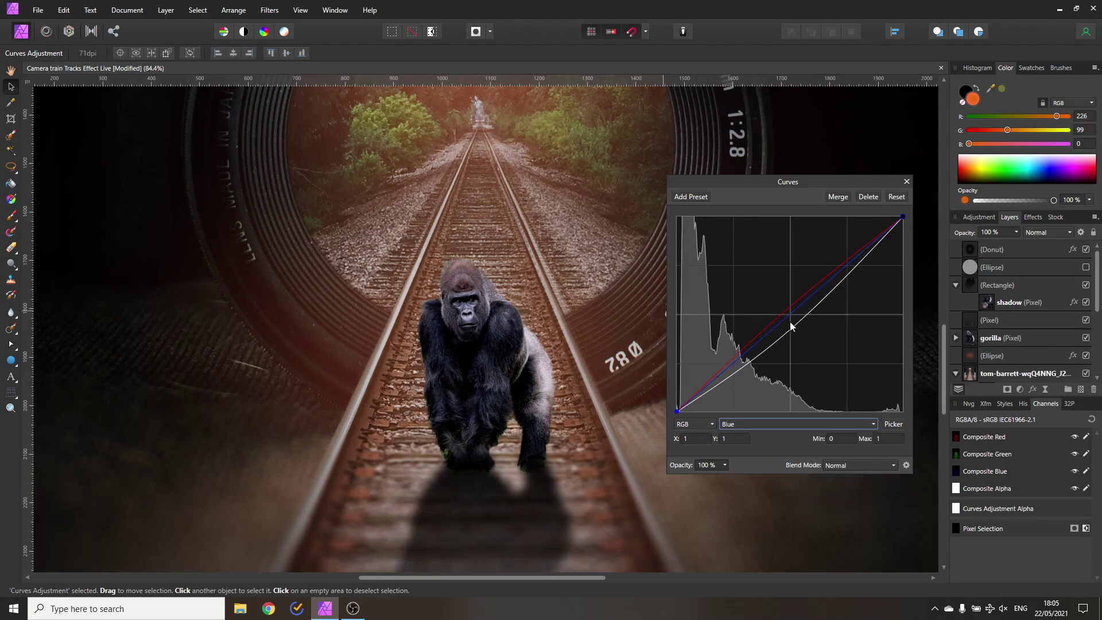
drag(786, 317, 793, 329)
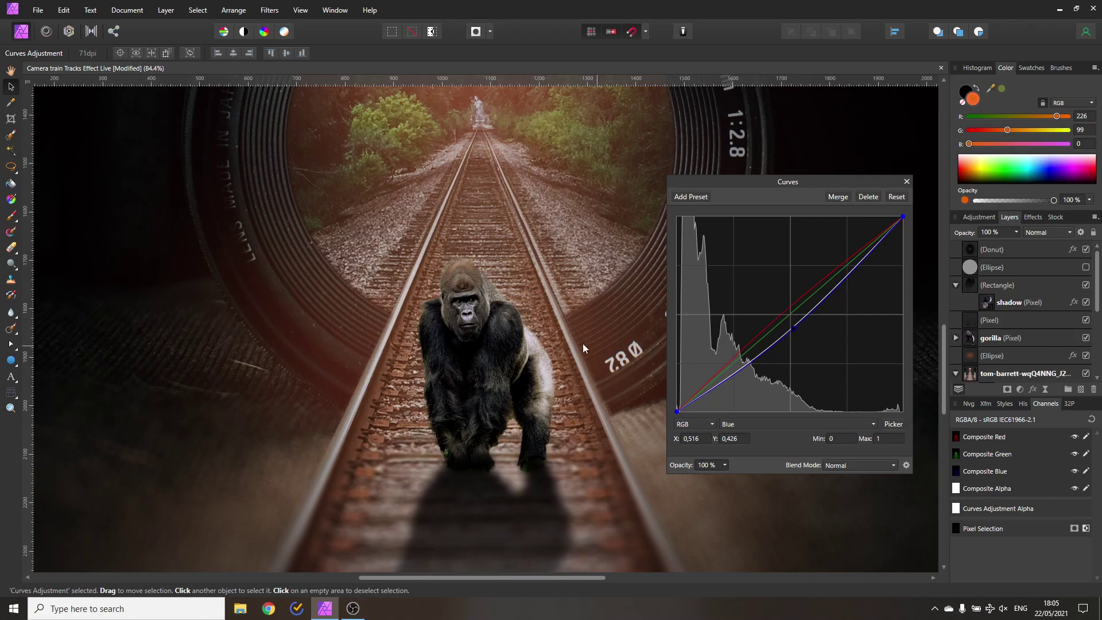
scroll(516, 357, down, 3)
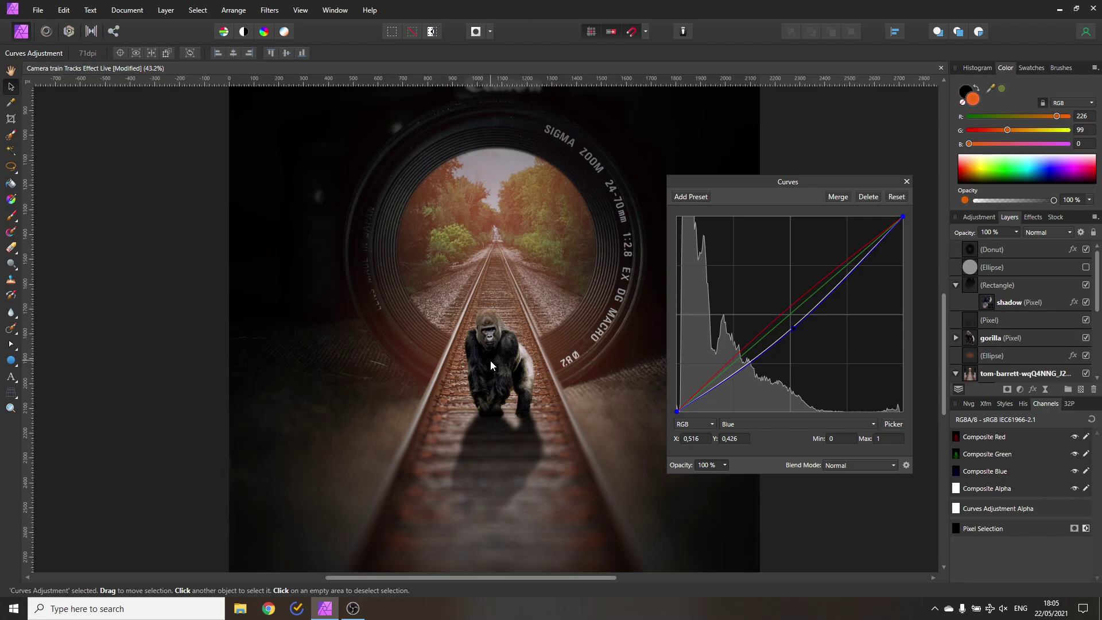
click(907, 181)
Add a new pixel layer directly above the tom-barrett train tracks photo and set its blend mode to Soft Light
scroll(596, 390, down, 4)
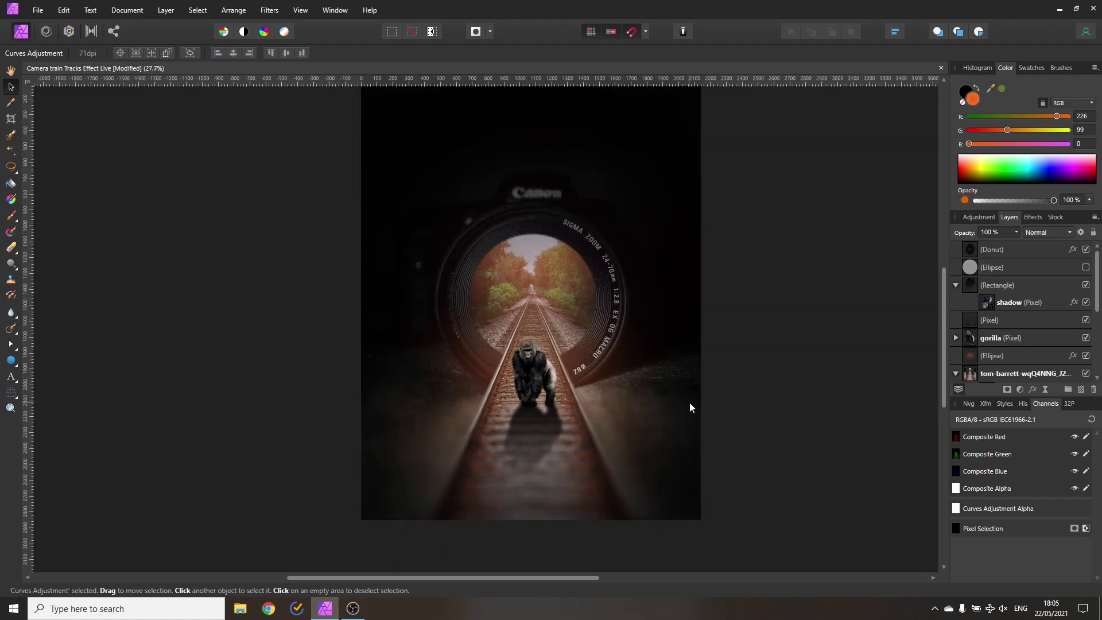
drag(692, 473, 675, 374)
drag(566, 380, 616, 460)
click(974, 373)
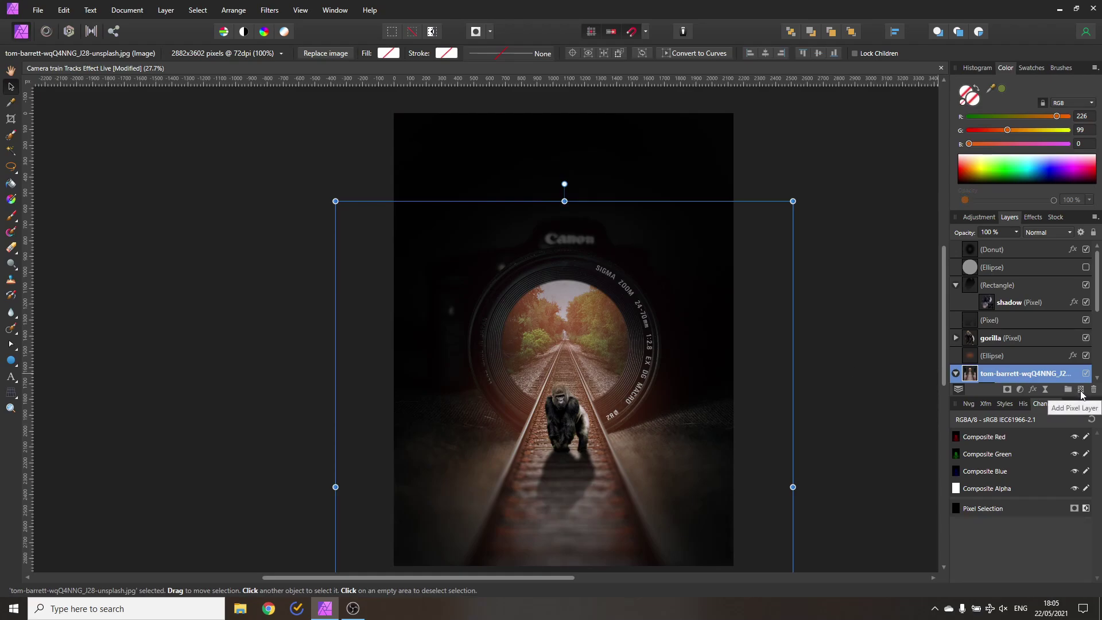
click(1082, 395)
scroll(883, 342, down, 3)
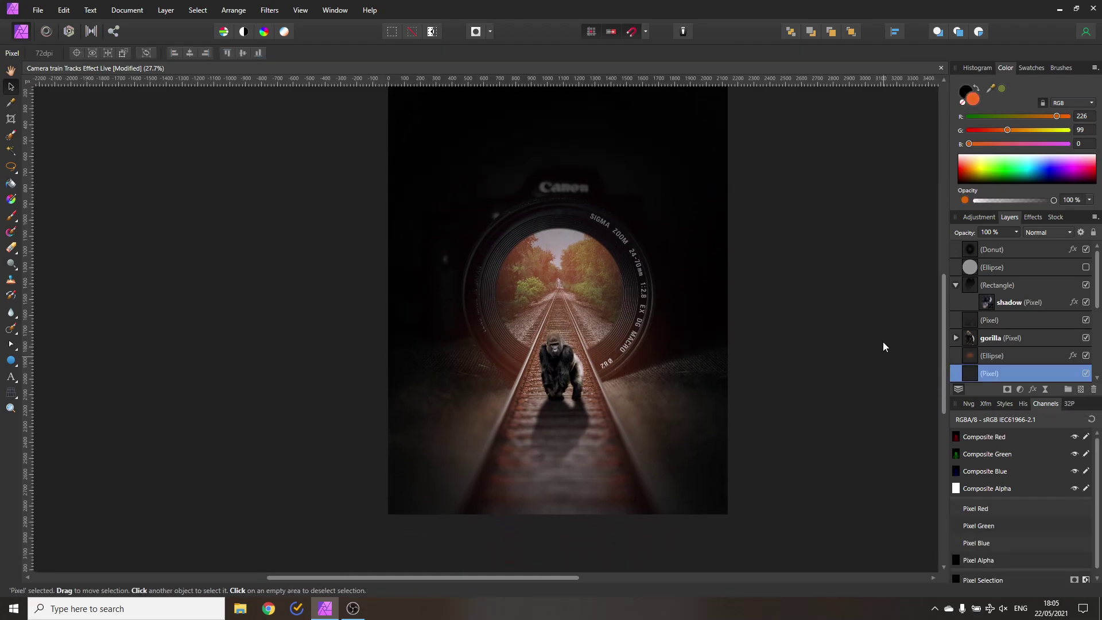
click(1047, 232)
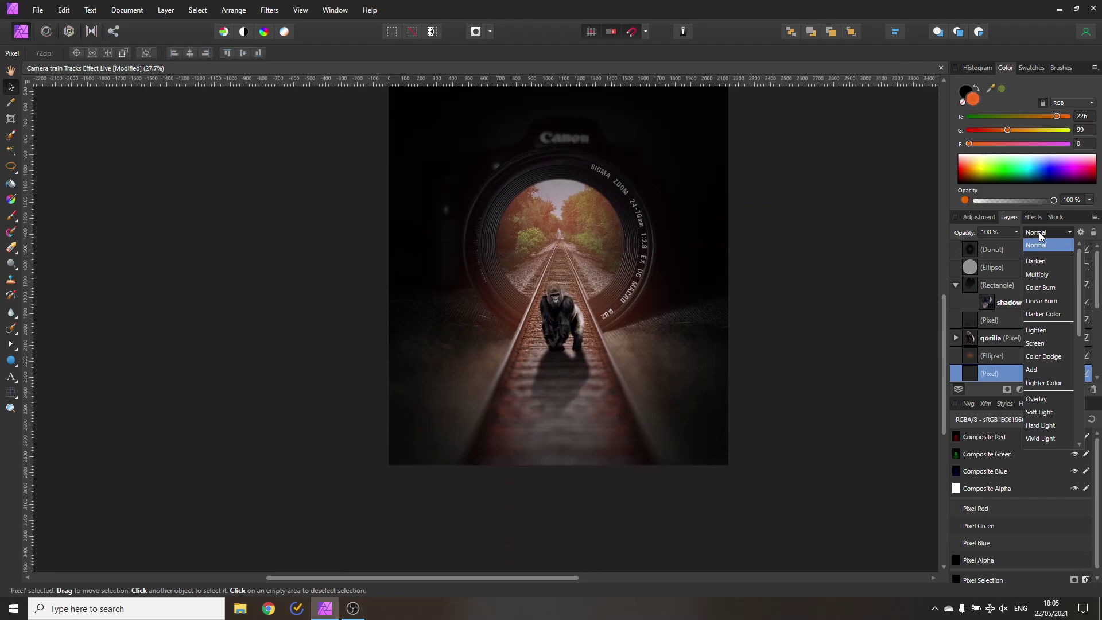
click(1046, 417)
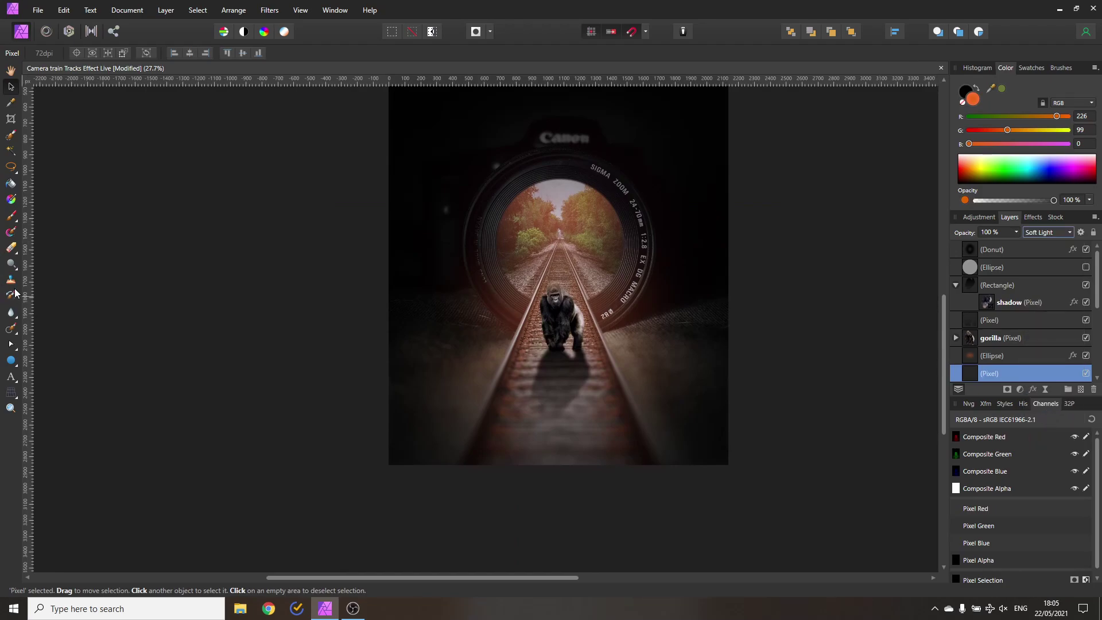
Take the Paint Brush and set its foreground colour to a dark grey, #4A4A4A
click(11, 216)
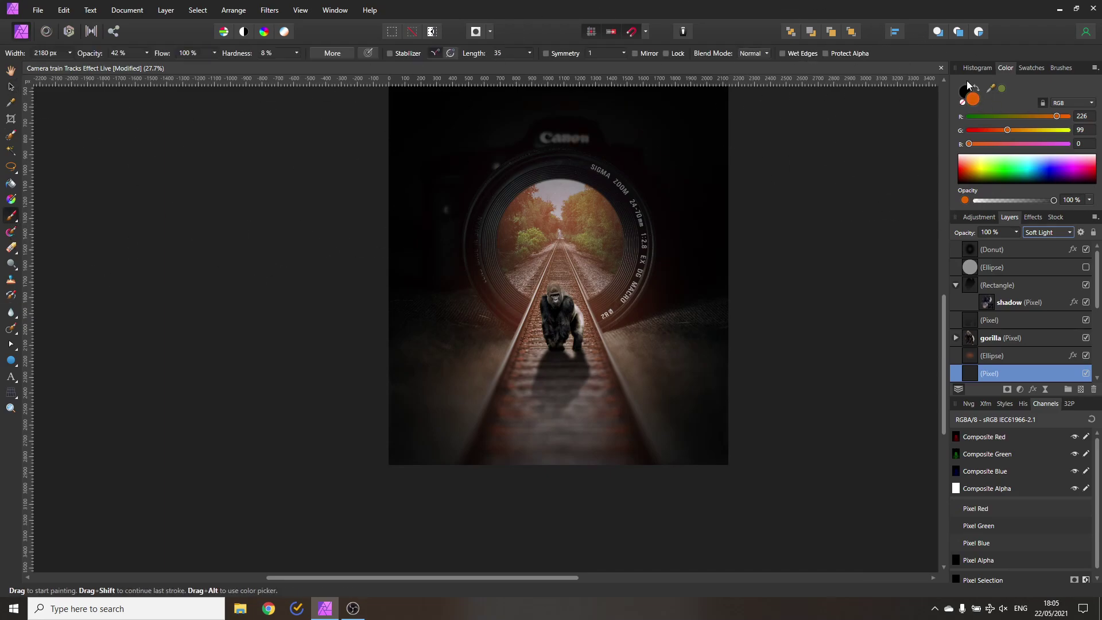
click(967, 93)
double_click(970, 94)
drag(488, 168, 838, 181)
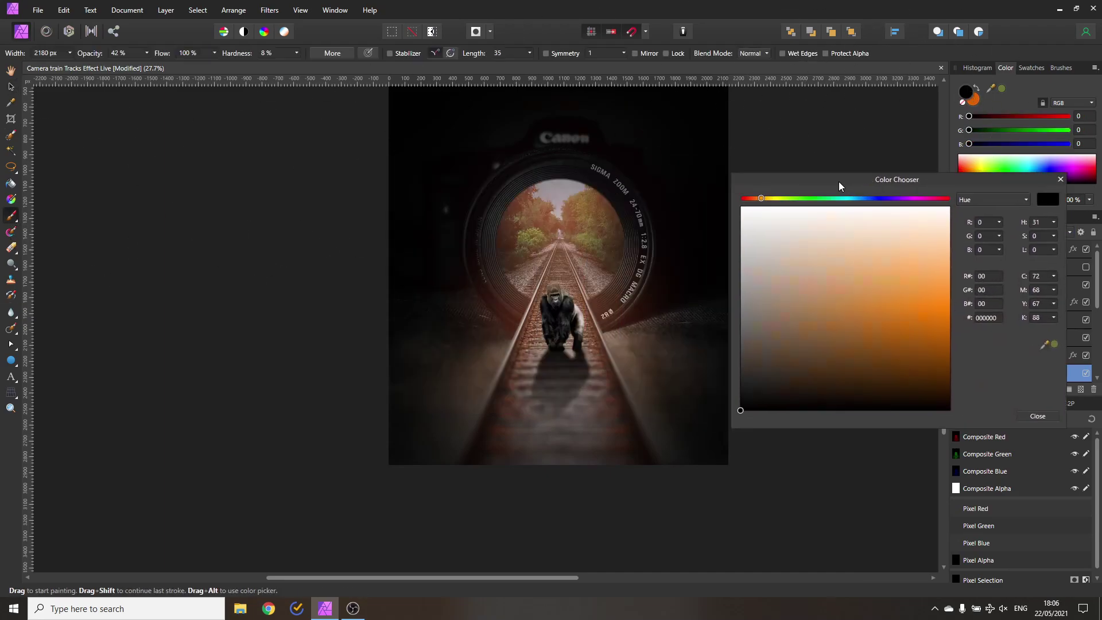
mouse_move(761, 293)
mouse_down()
mouse_move(738, 311)
mouse_move(737, 352)
mouse_move(736, 304)
mouse_move(737, 322)
mouse_up()
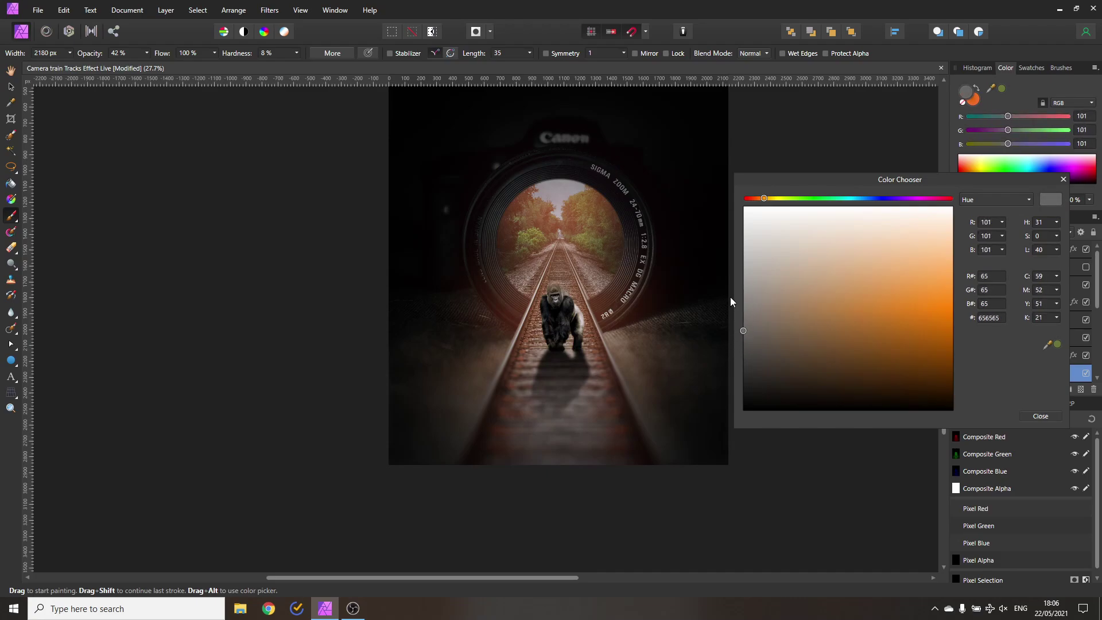
mouse_move(737, 274)
mouse_down()
mouse_move(742, 339)
mouse_move(738, 247)
mouse_move(718, 256)
mouse_move(707, 350)
mouse_move(747, 349)
mouse_up()
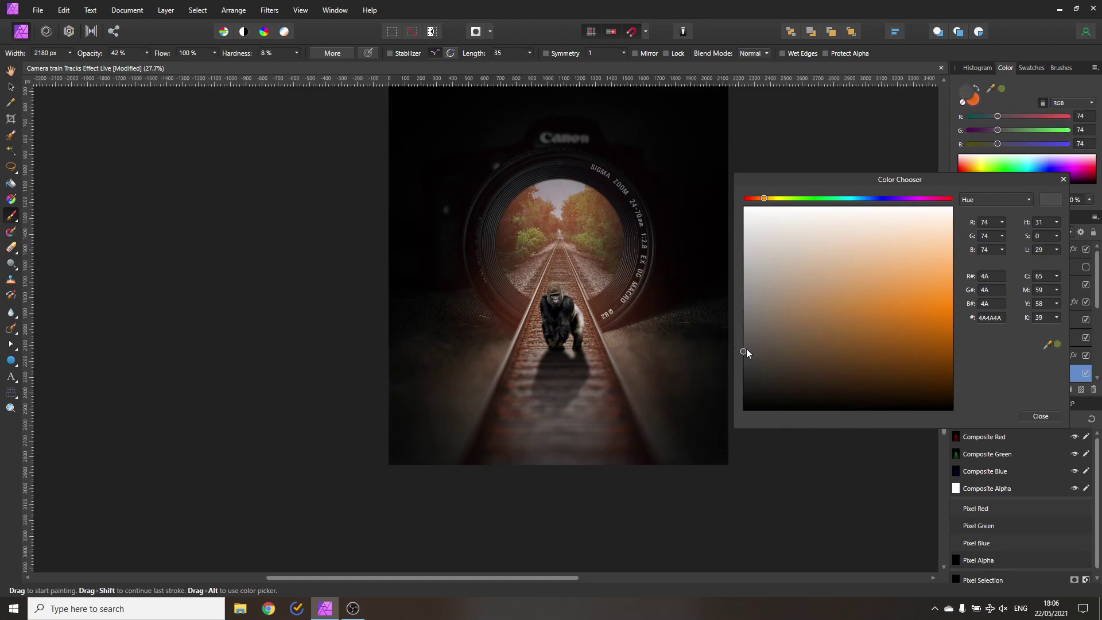
Set the brush width to 775 px and its colour to #272727, and paint softly over the tracks on the Soft Light layer
click(69, 53)
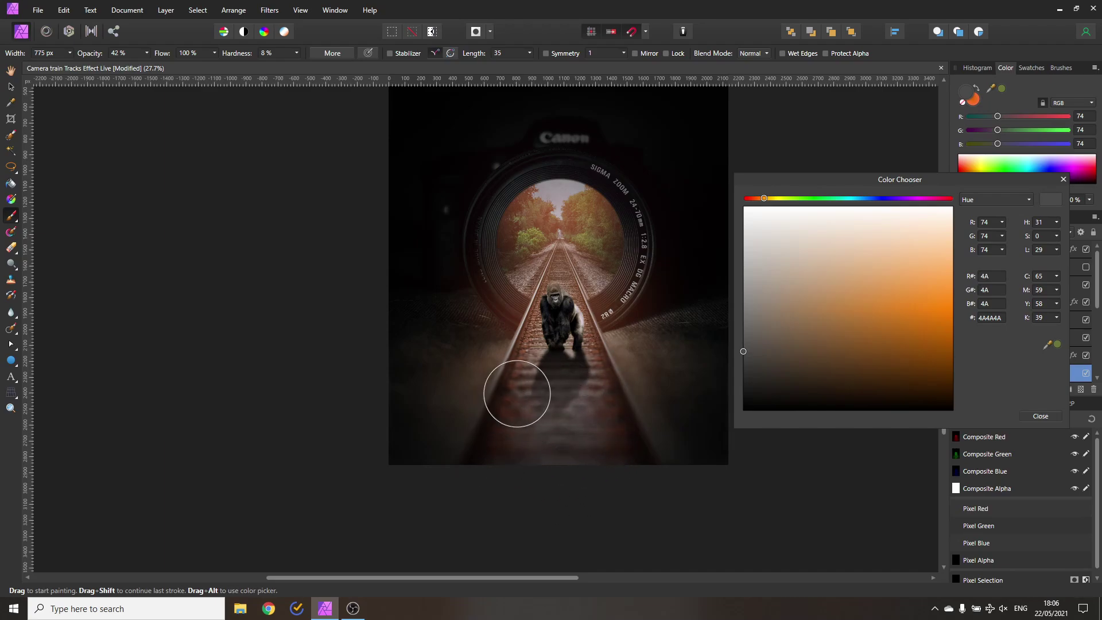
click(744, 382)
drag(744, 382, 744, 378)
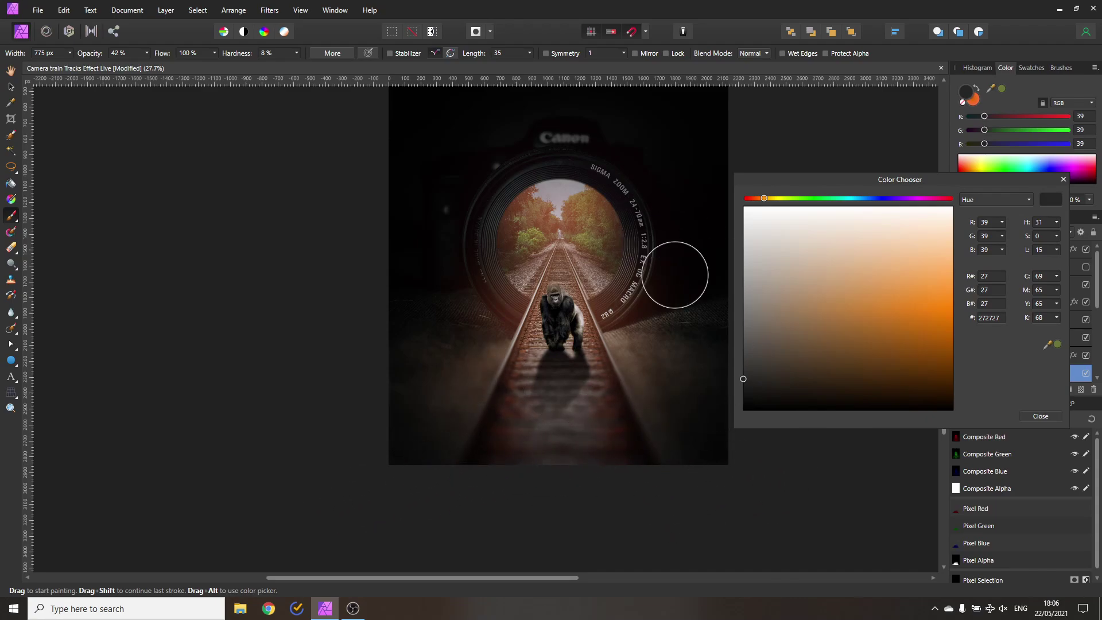
click(1063, 179)
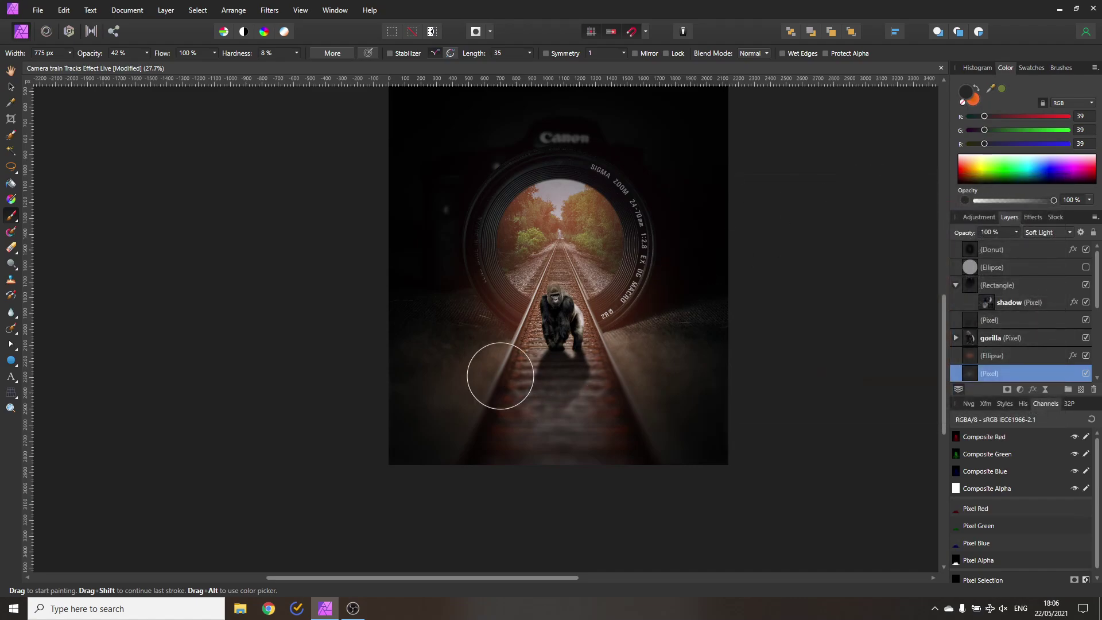
scroll(339, 402, up, 2)
ctrl+scroll(278, 456, up, 2)
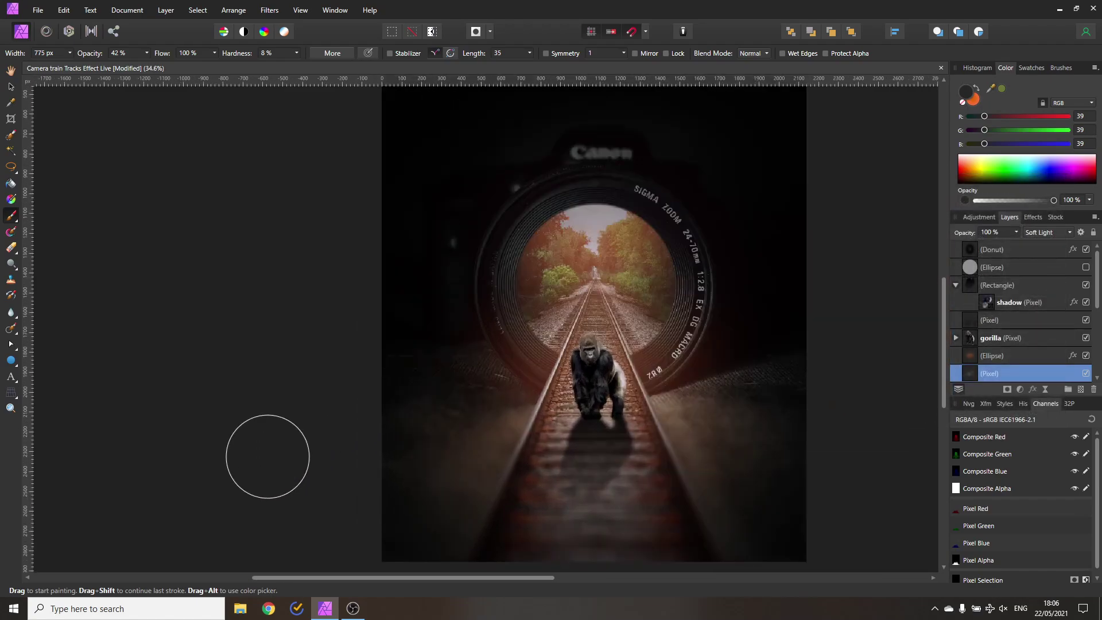
ctrl+scroll(194, 458, down, 2)
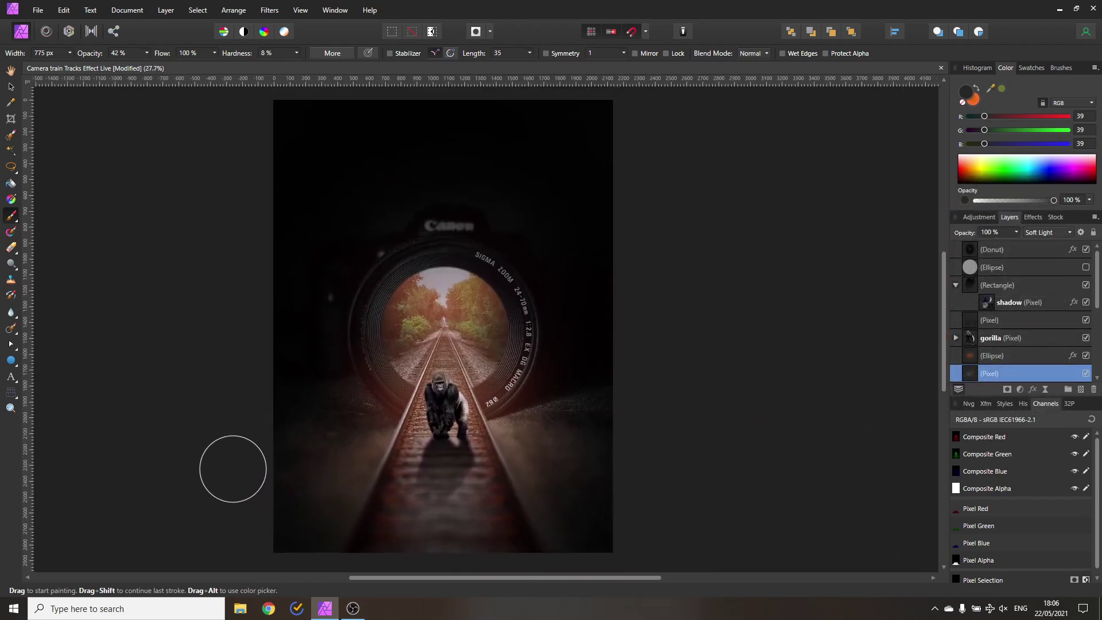